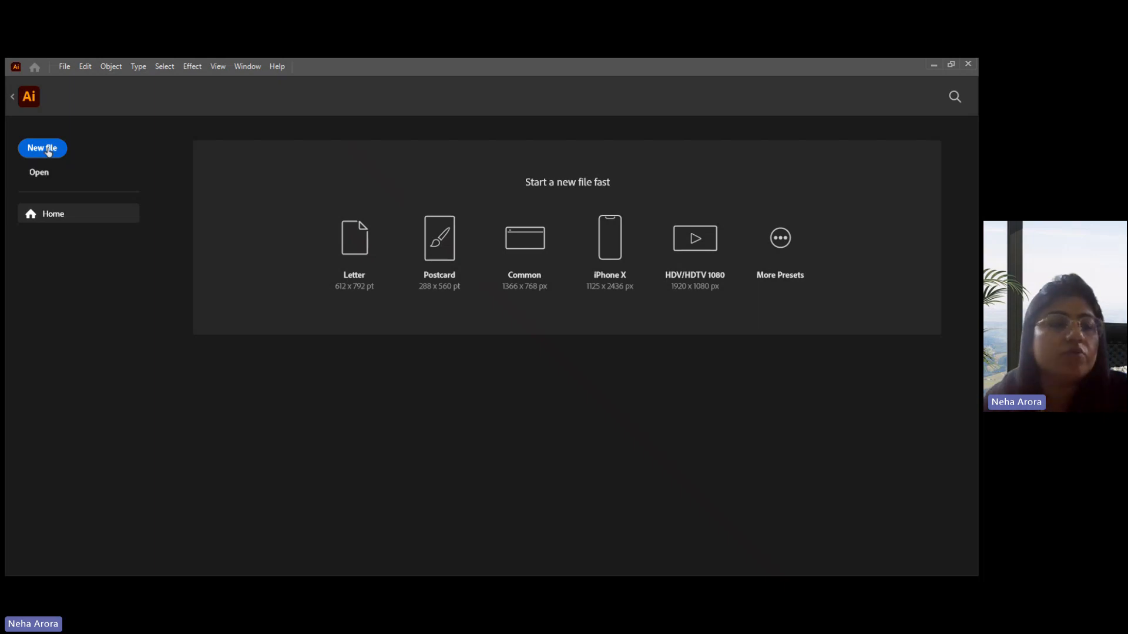
# Start a new document and examine the Saved, Mobile, Web, Print and Art & Illustration presets, finishing with the Print presets
pyautogui.click(48, 151)
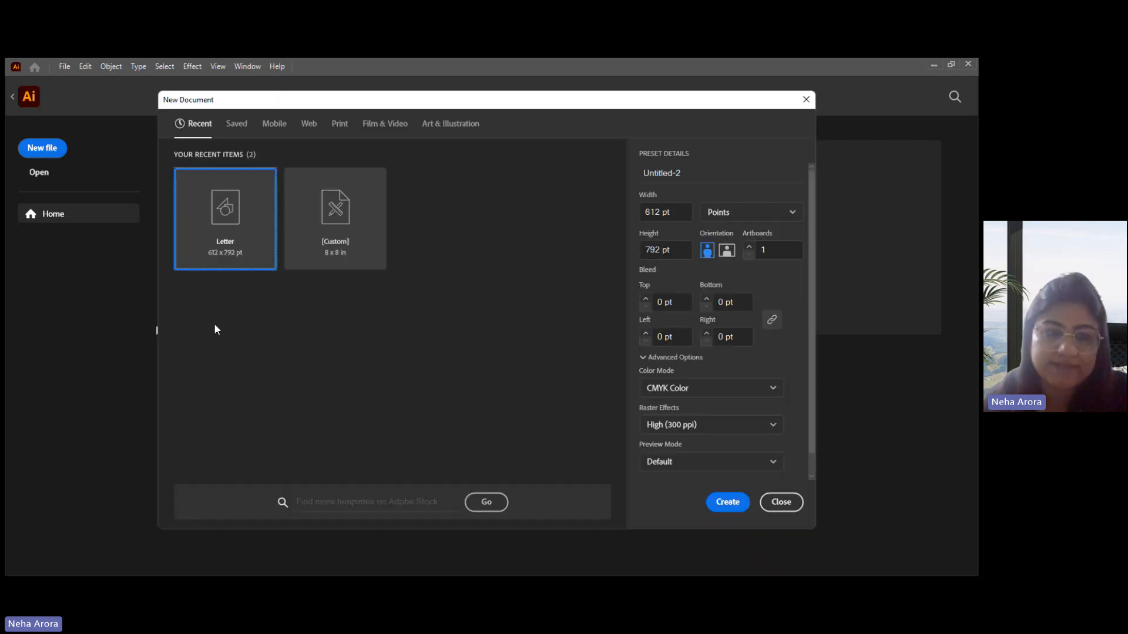
pyautogui.click(233, 126)
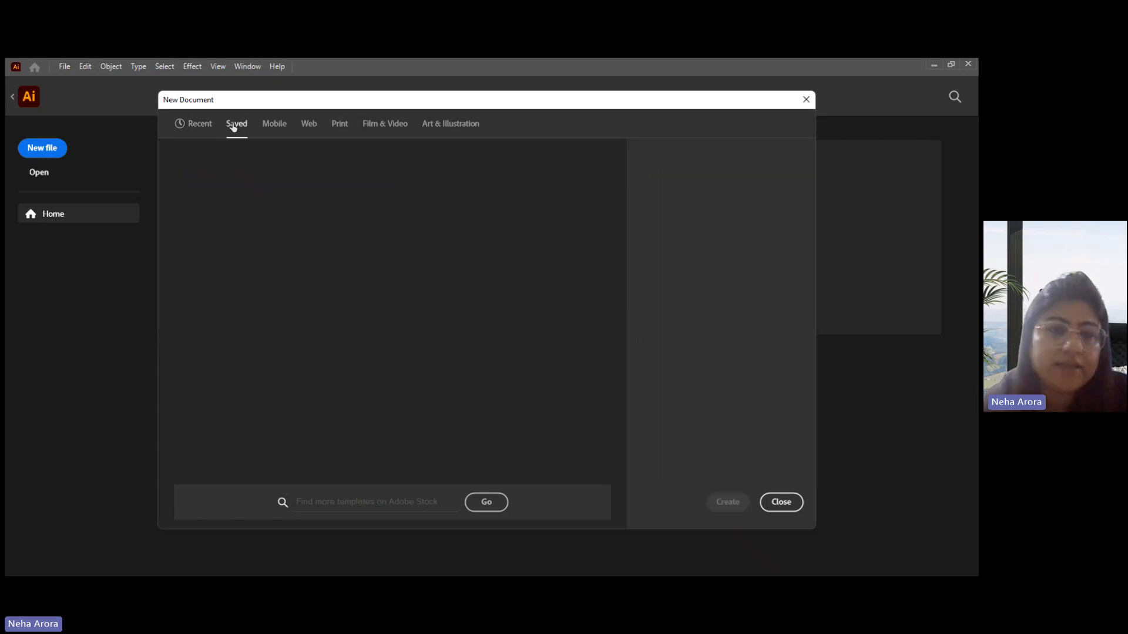
pyautogui.click(286, 126)
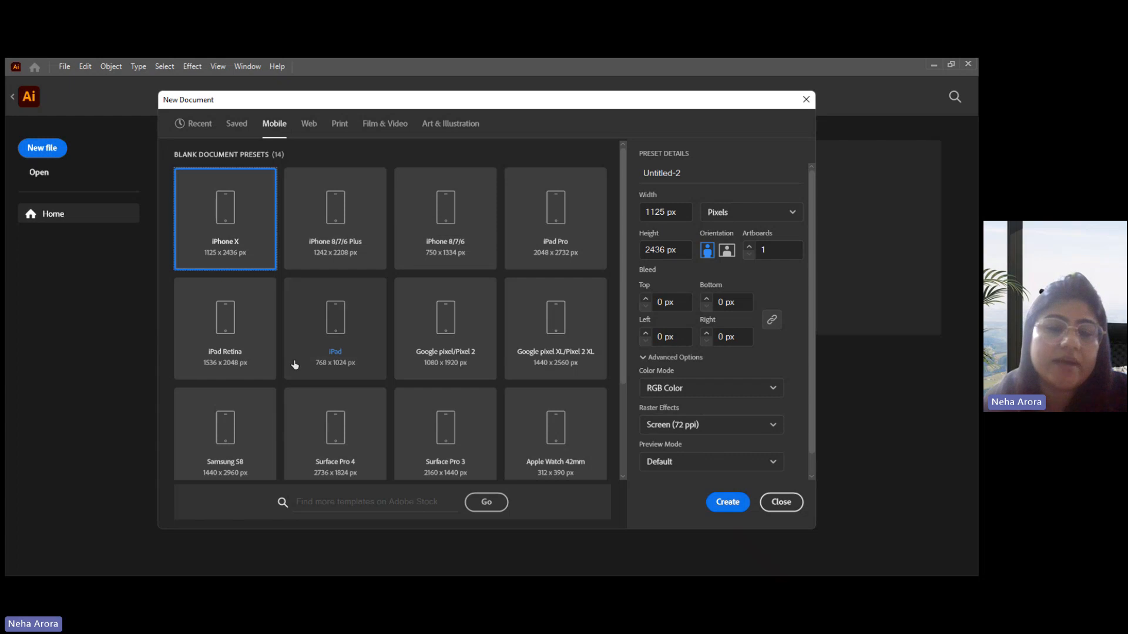
pyautogui.scroll(-3, 294, 359)
pyautogui.scroll(3, 294, 360)
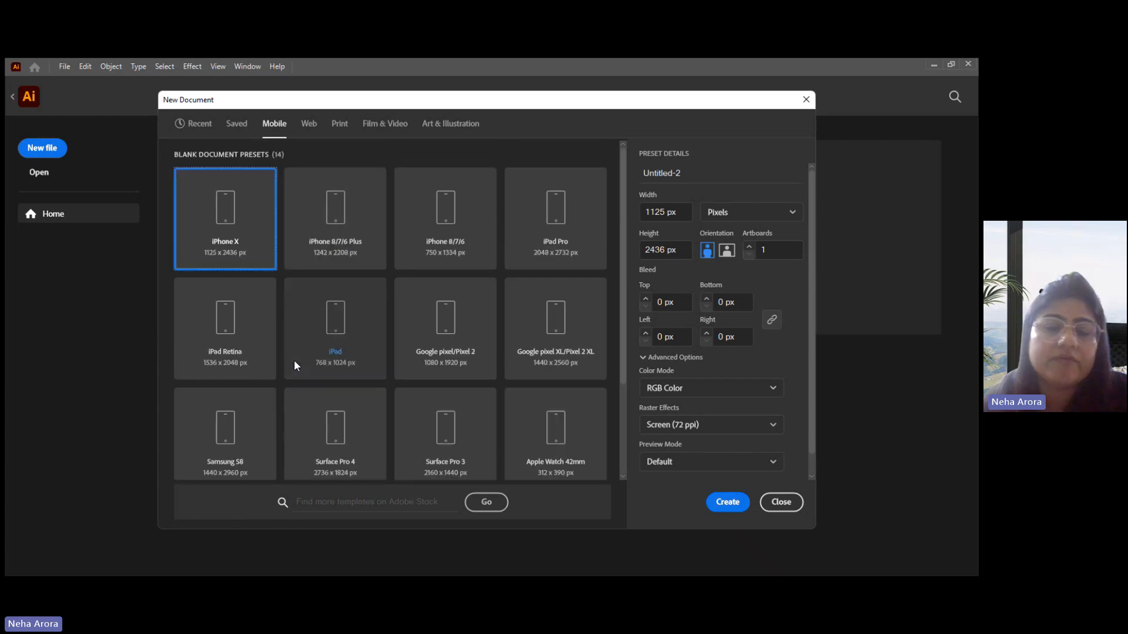
pyautogui.click(307, 125)
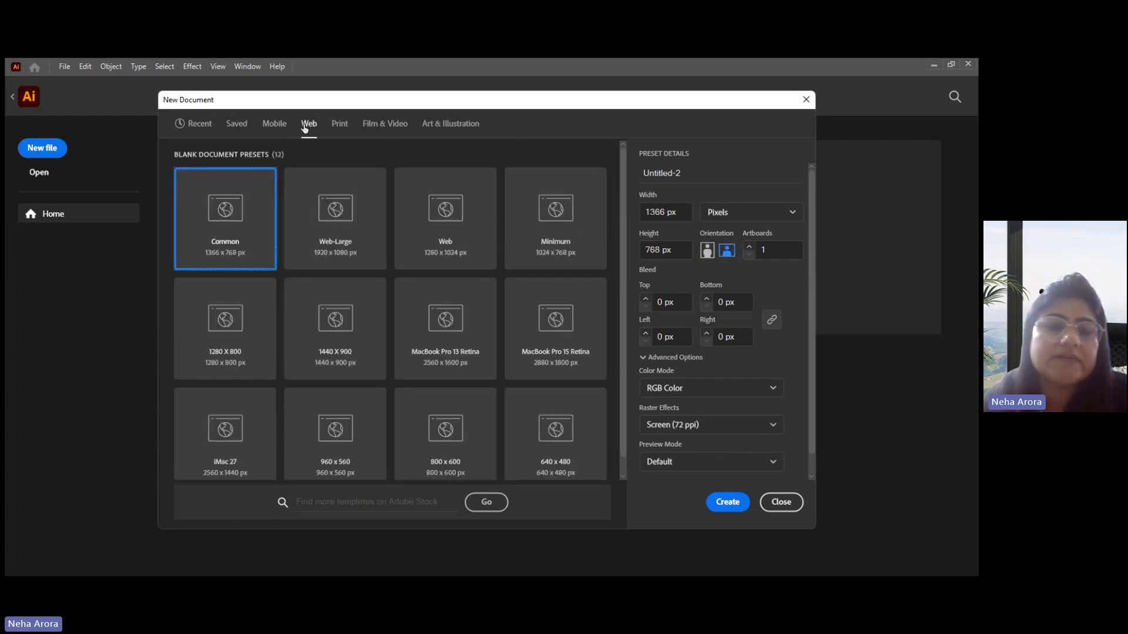
pyautogui.scroll(-1, 316, 348)
pyautogui.scroll(1, 316, 349)
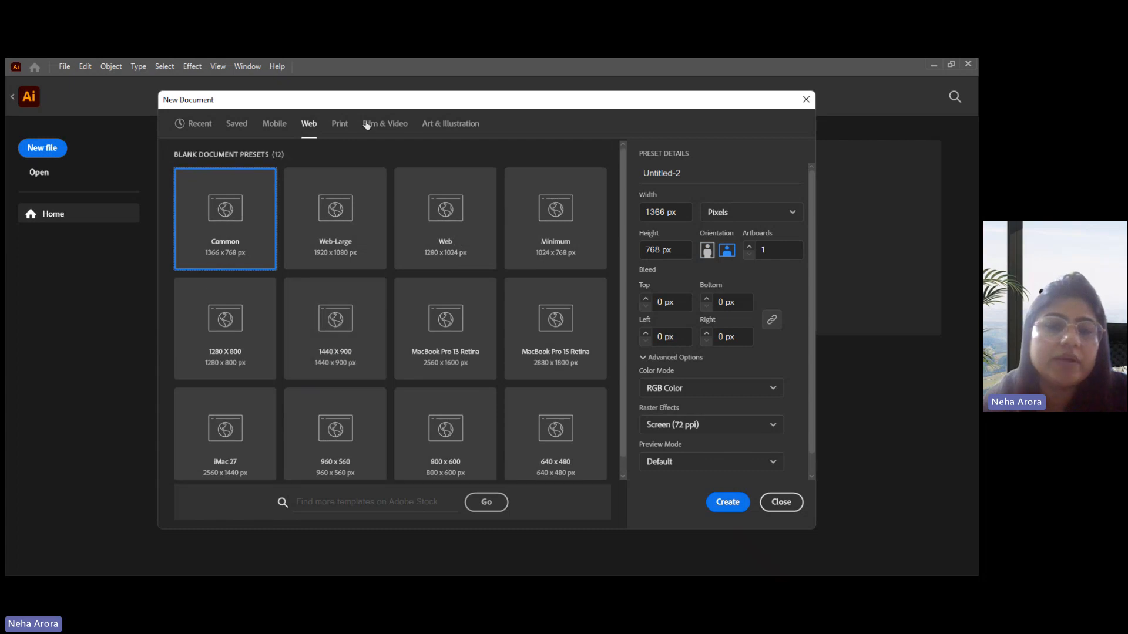
pyautogui.click(339, 128)
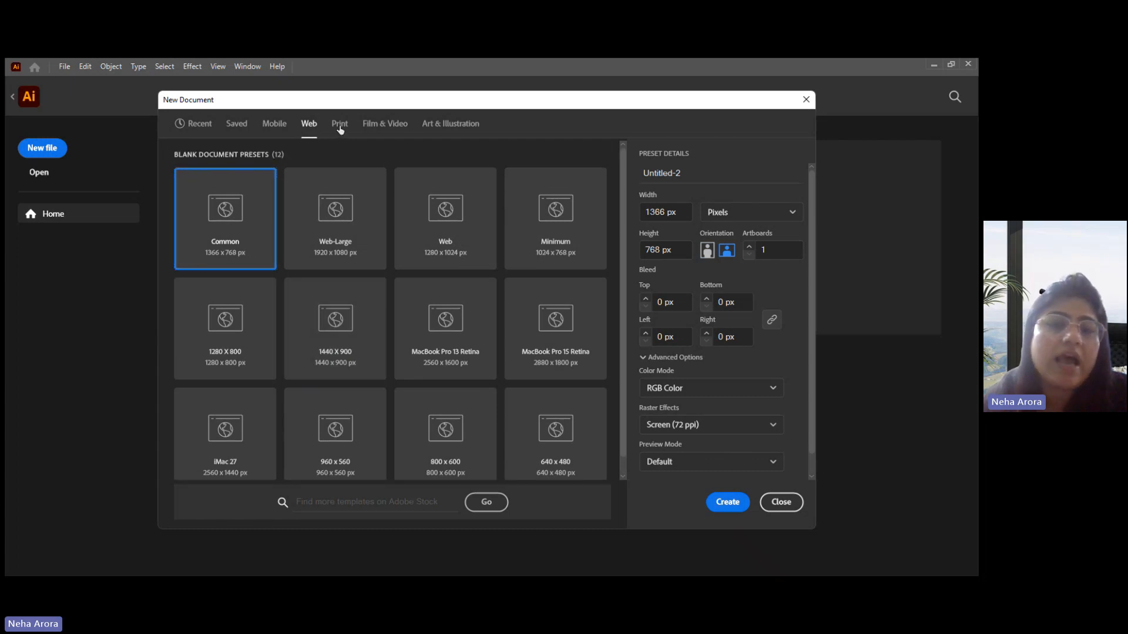
pyautogui.click(391, 131)
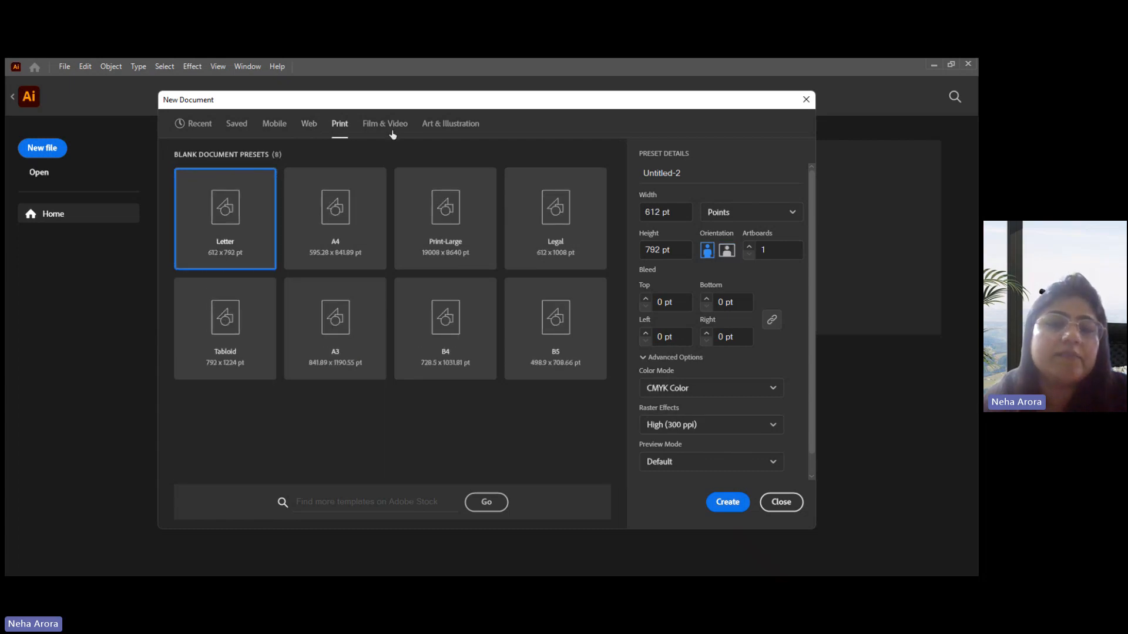
pyautogui.click(452, 124)
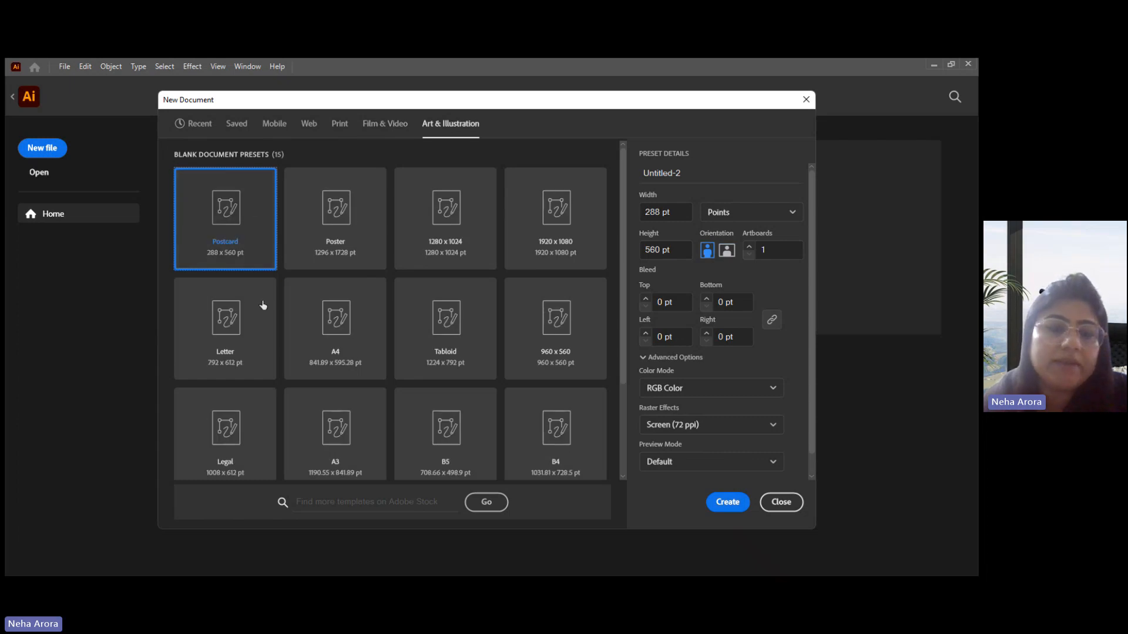
pyautogui.click(340, 130)
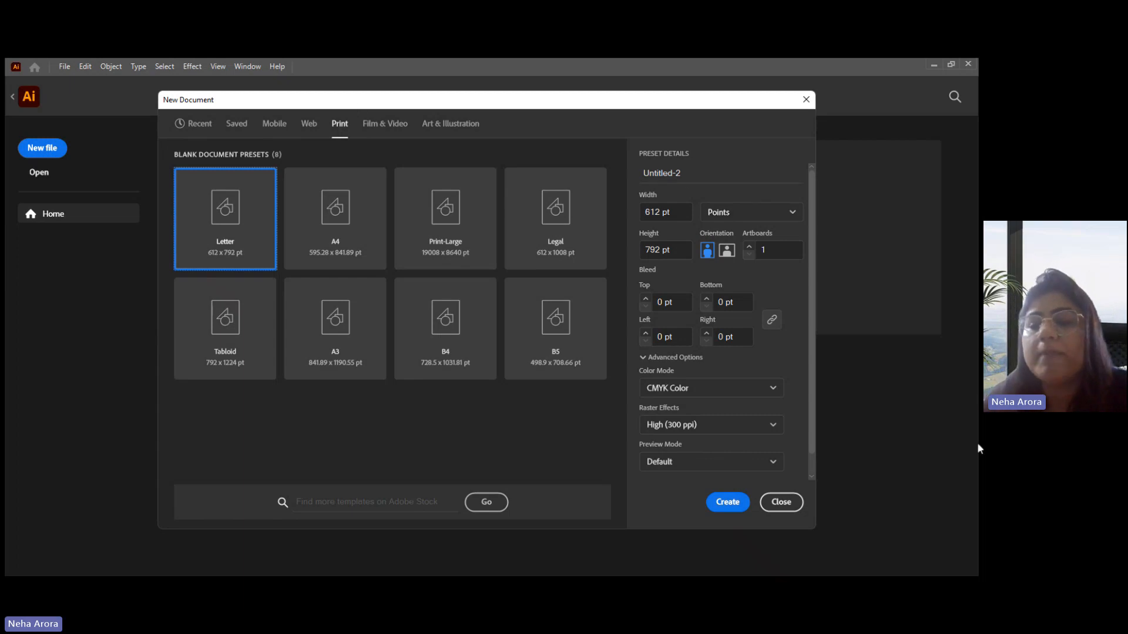
pyautogui.click(887, 415)
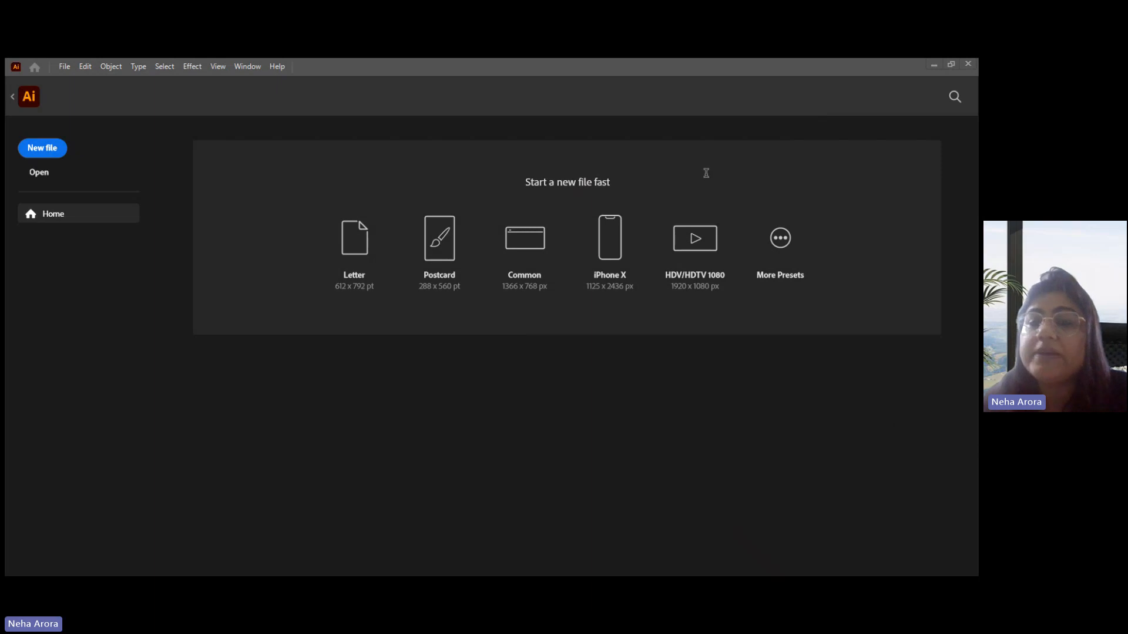
# Name the new Letter-size print document ABC and set its units to Inches
pyautogui.hotkey('ctrl', 'n')
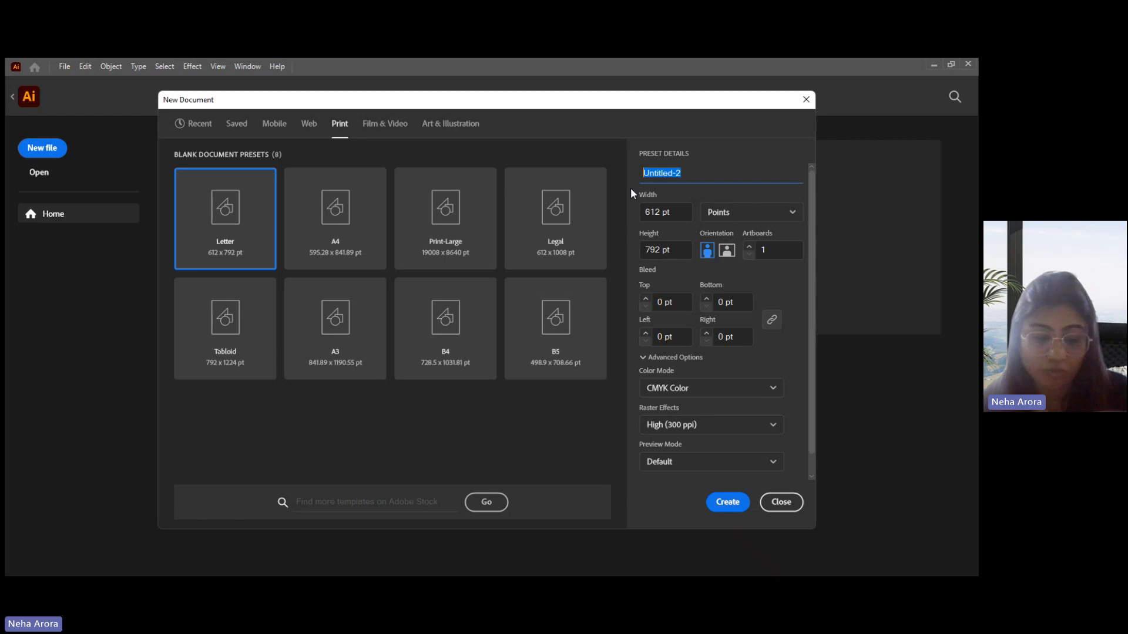
pyautogui.write('ABC')
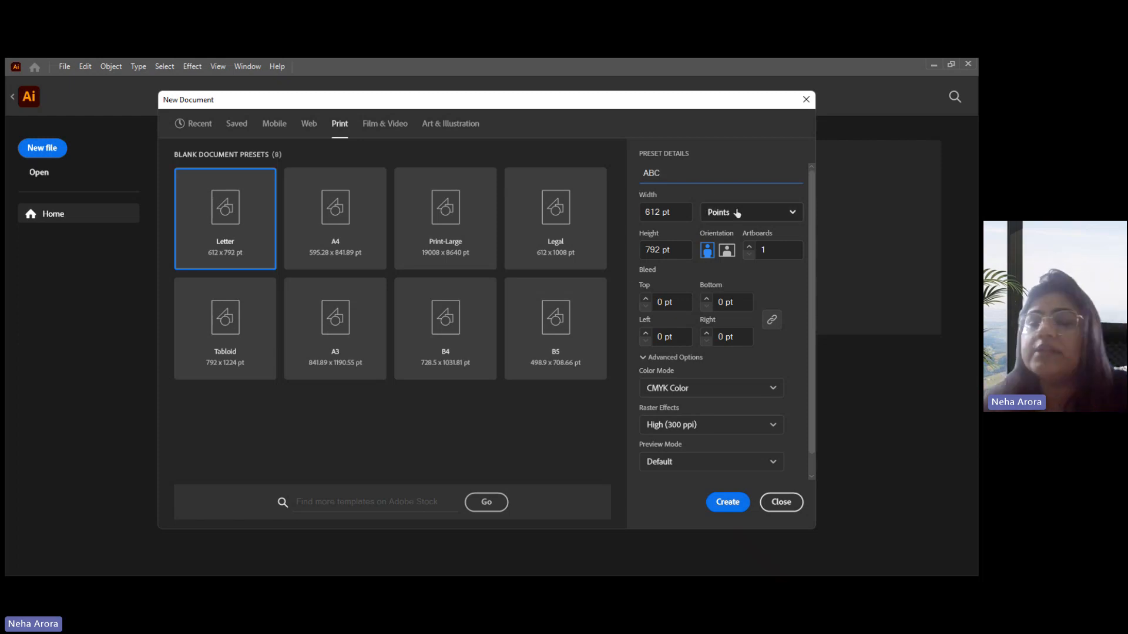
pyautogui.press('Escape')
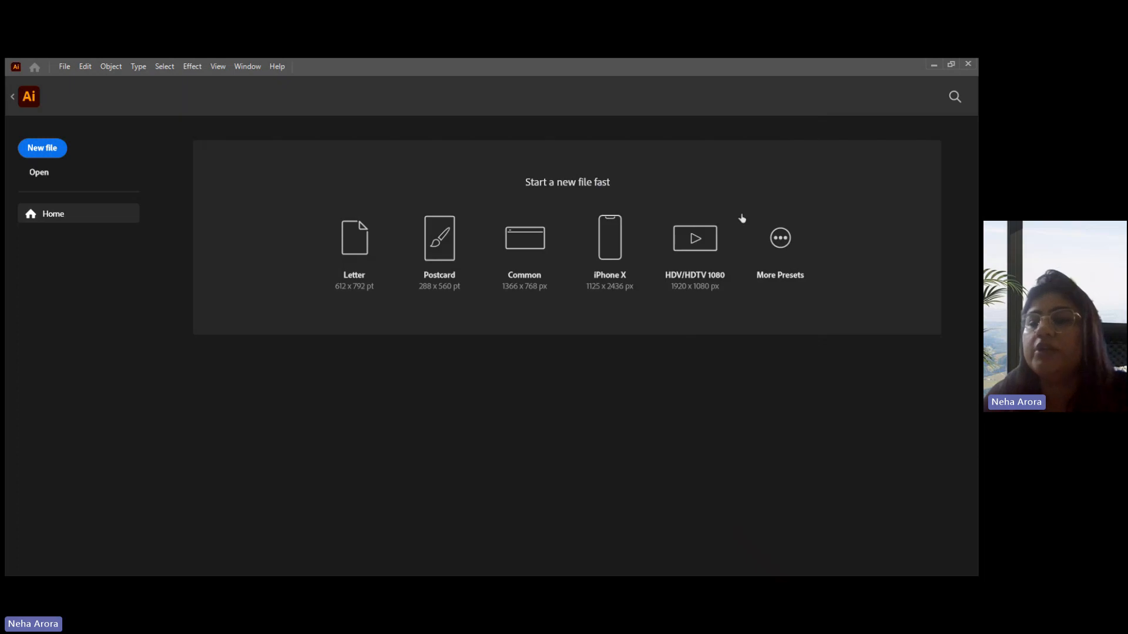
pyautogui.click(741, 306)
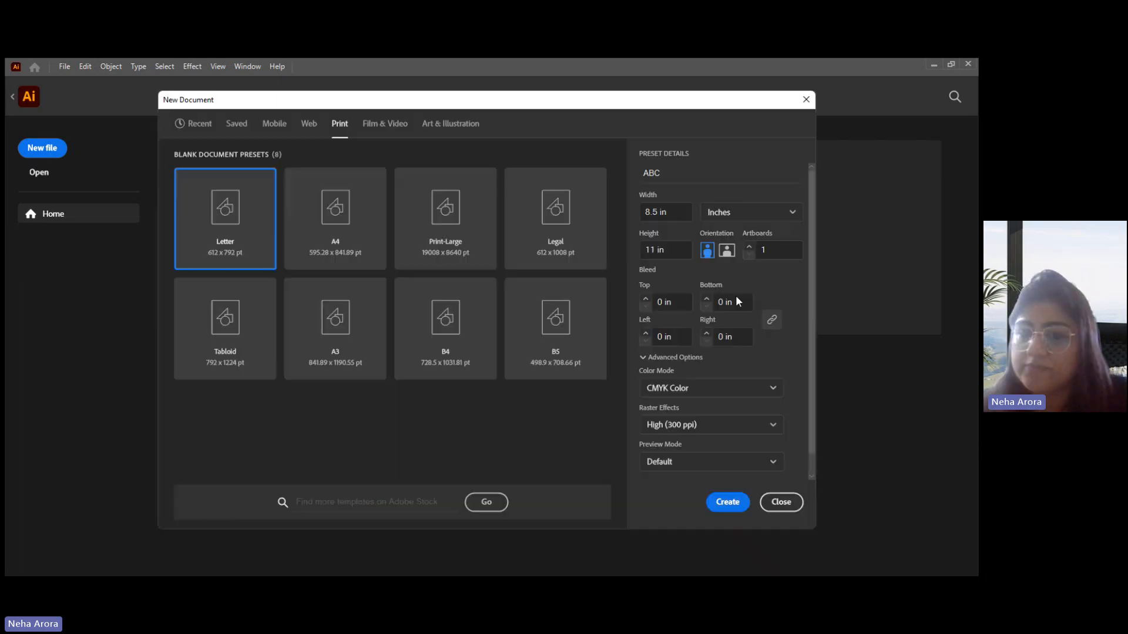
# Set the number of artboards for the Letter-size document to 4
pyautogui.click(786, 247)
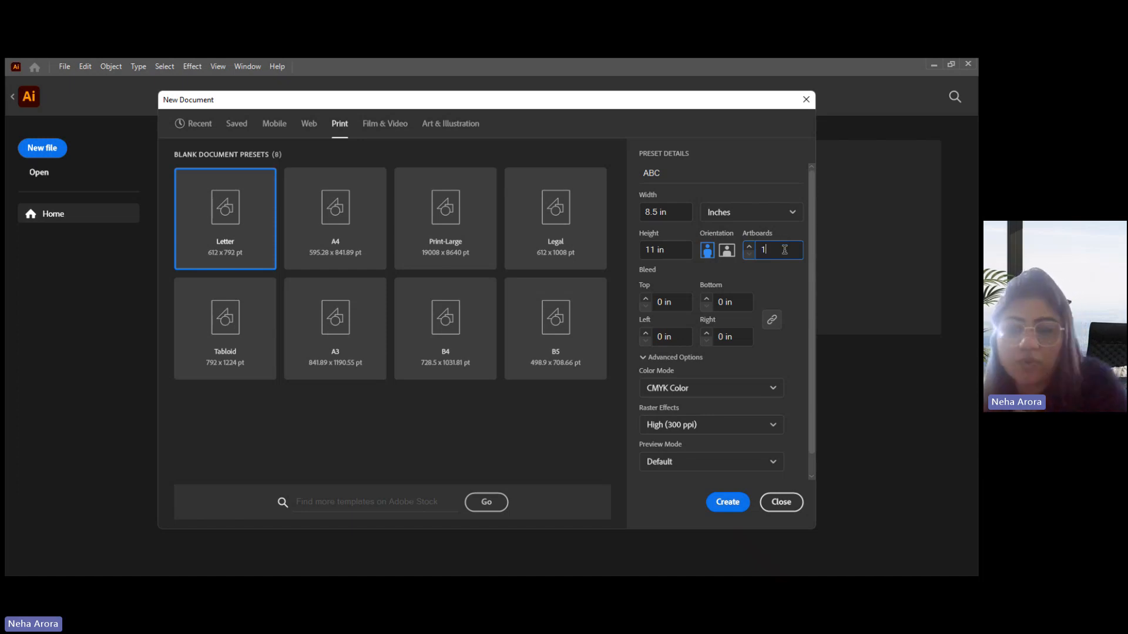
pyautogui.press('BackSpace')
pyautogui.write('4')
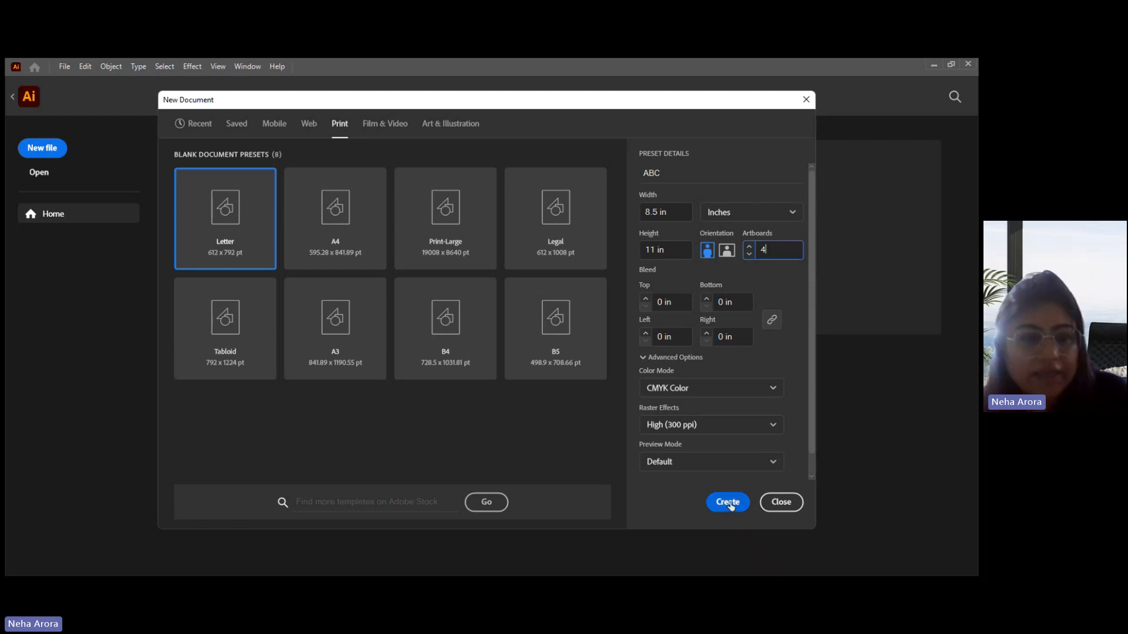
# Choose the A4 print preset for document ABC, set it to 4 artboards and create it
pyautogui.click(317, 219)
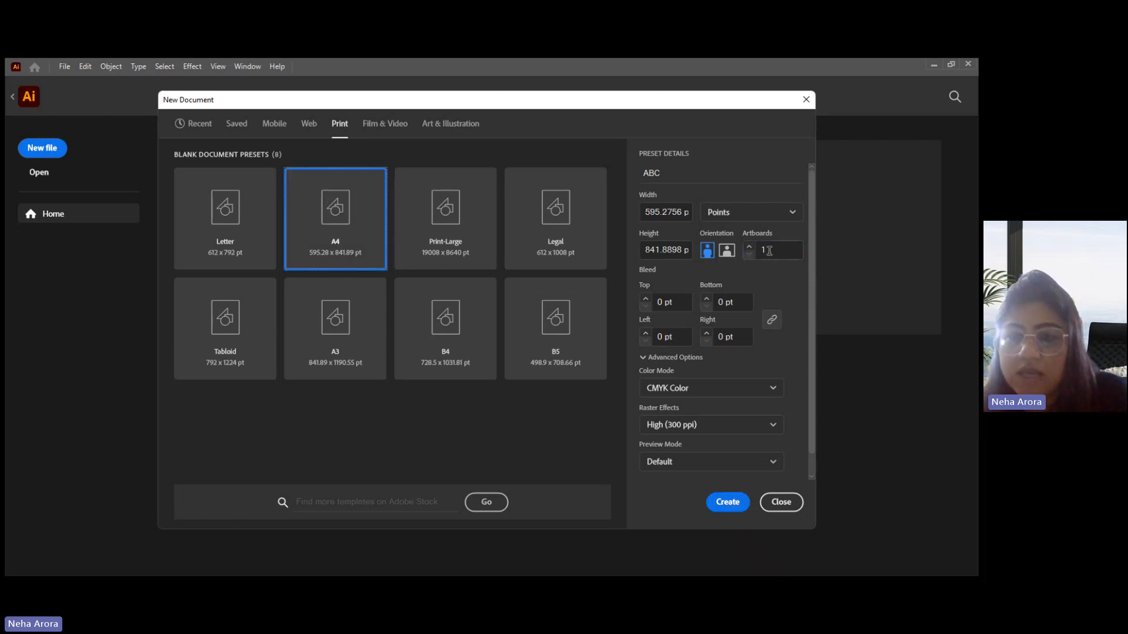
pyautogui.click(769, 251)
pyautogui.write('4')
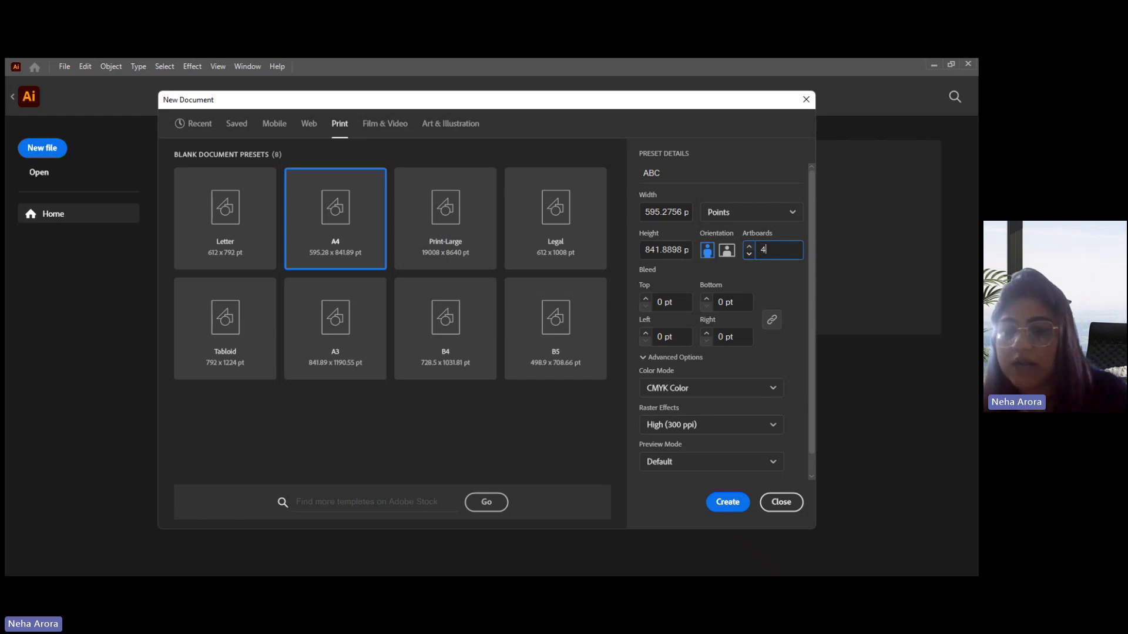
pyautogui.click(728, 502)
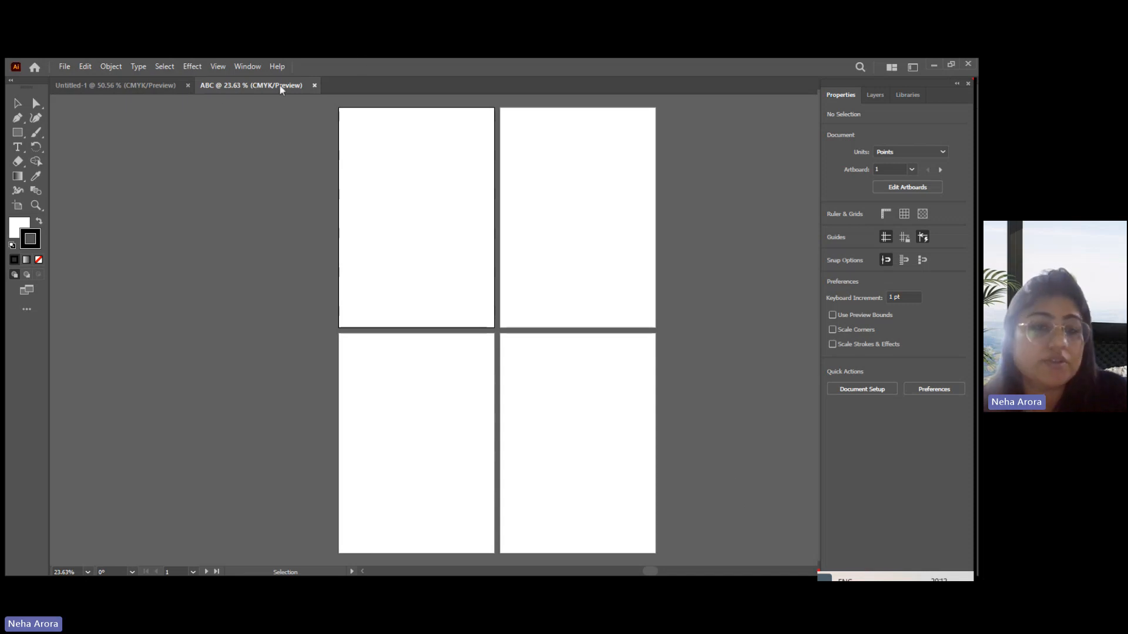
# Close the ABC document and create another A4 document with 4 artboards, CMYK Color mode and High (300 ppi) raster effects
pyautogui.click(314, 85)
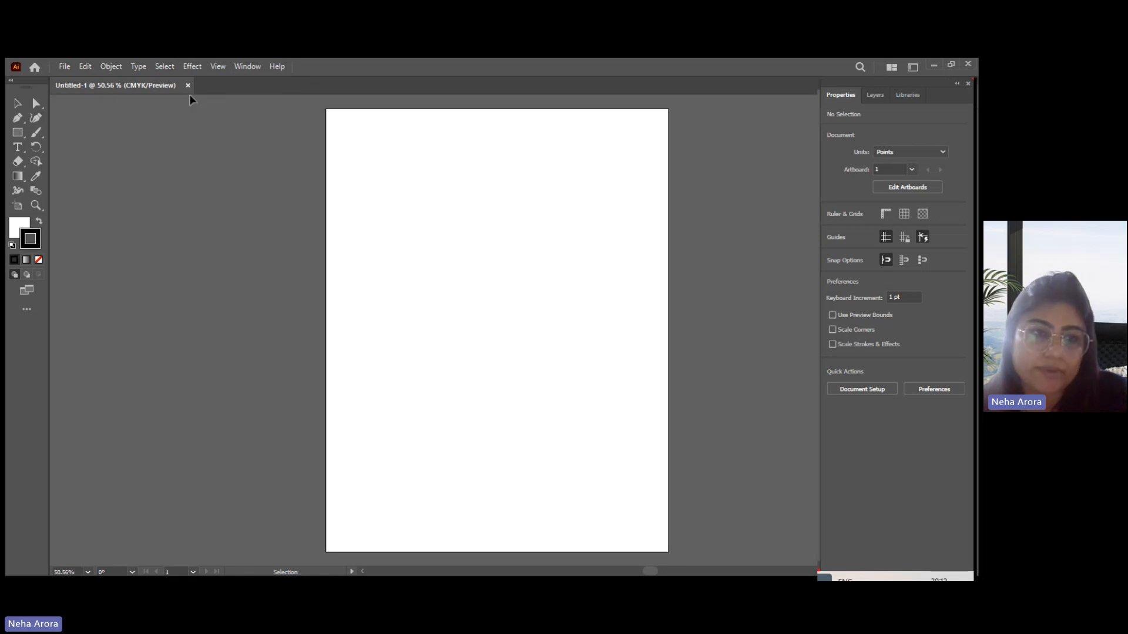
pyautogui.click(66, 69)
pyautogui.click(87, 76)
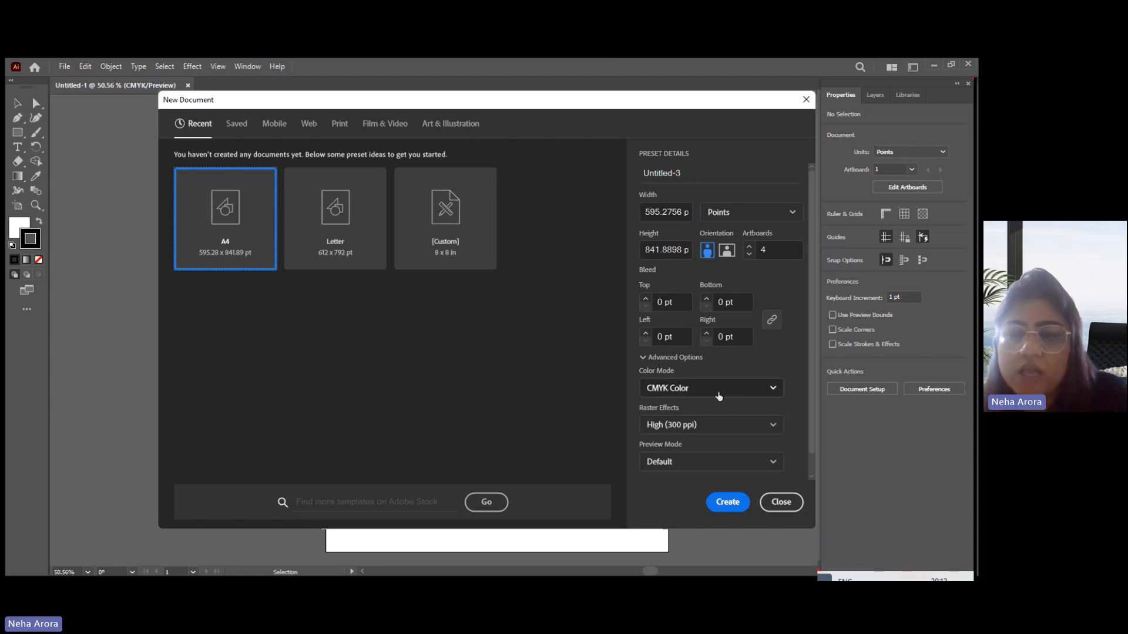
pyautogui.click(717, 395)
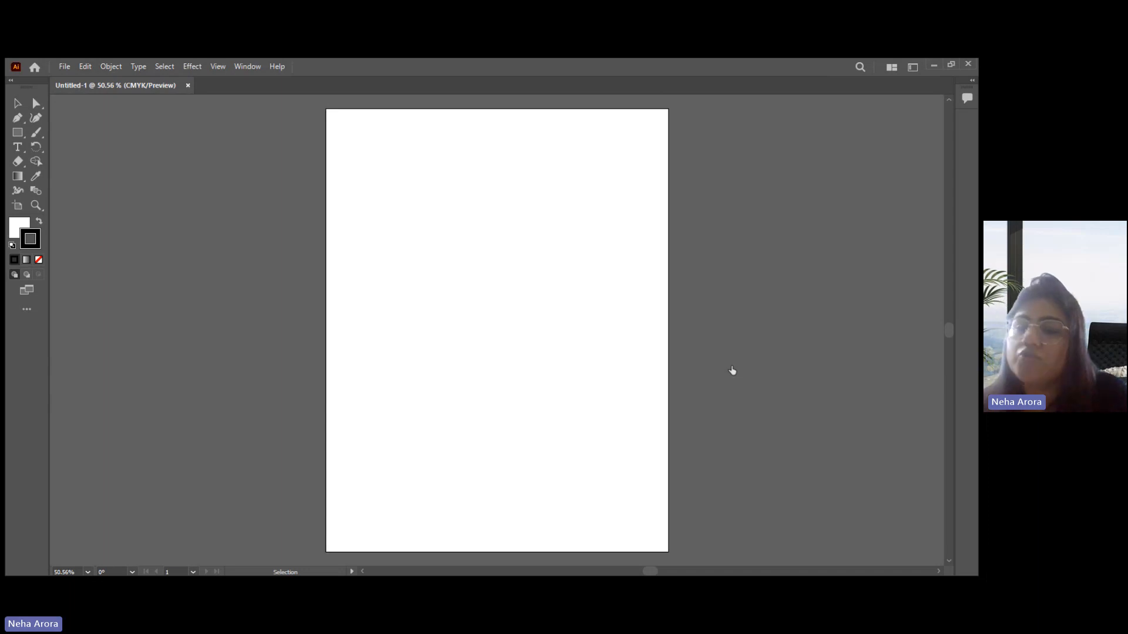
pyautogui.hotkey('ctrl', 'n')
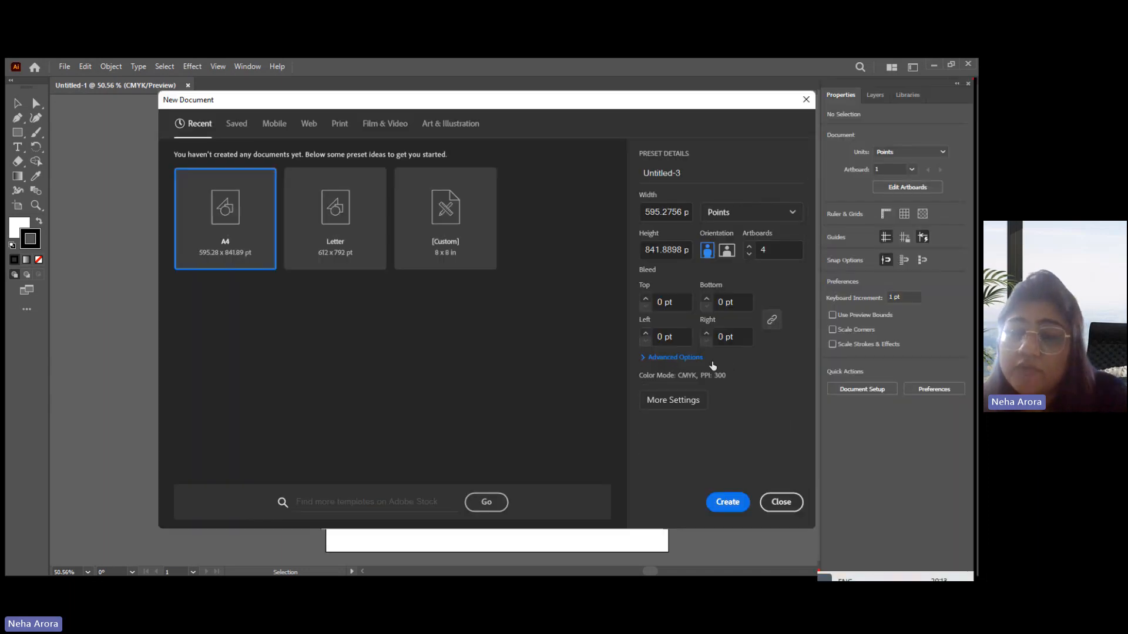
pyautogui.click(705, 359)
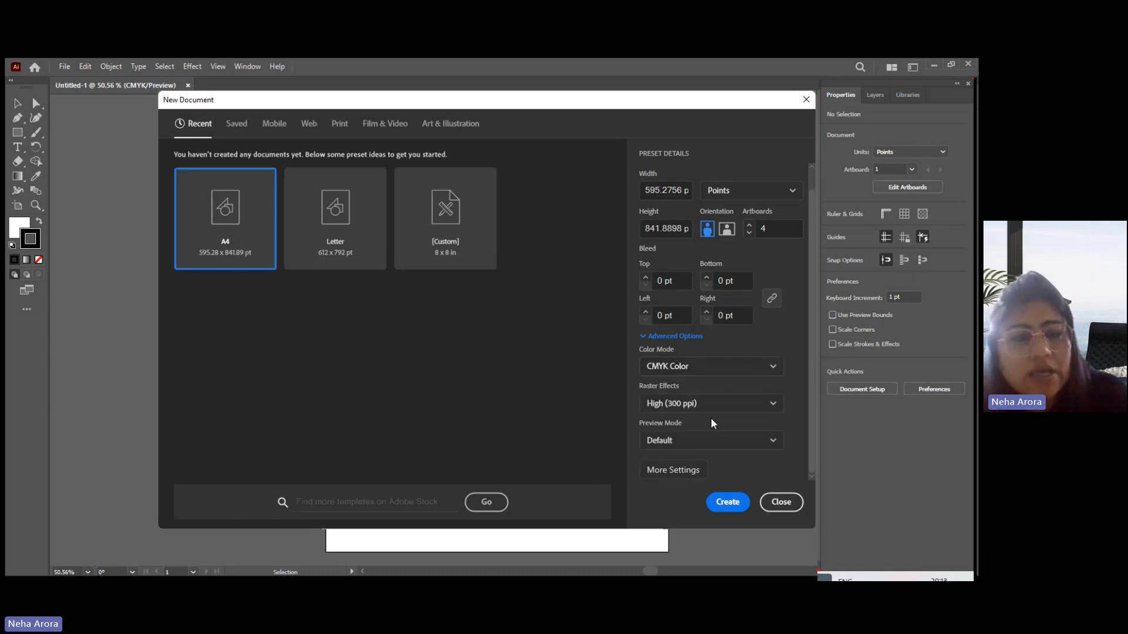
pyautogui.click(727, 502)
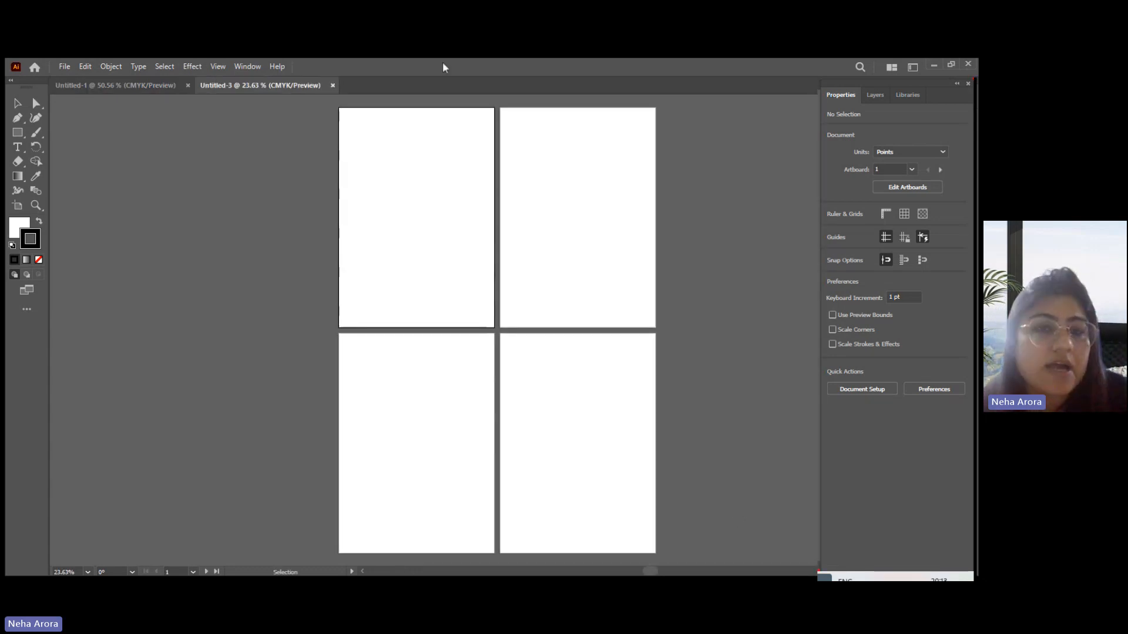
# Close the new four-artboard document and collapse the toolbar to a single column
pyautogui.click(332, 85)
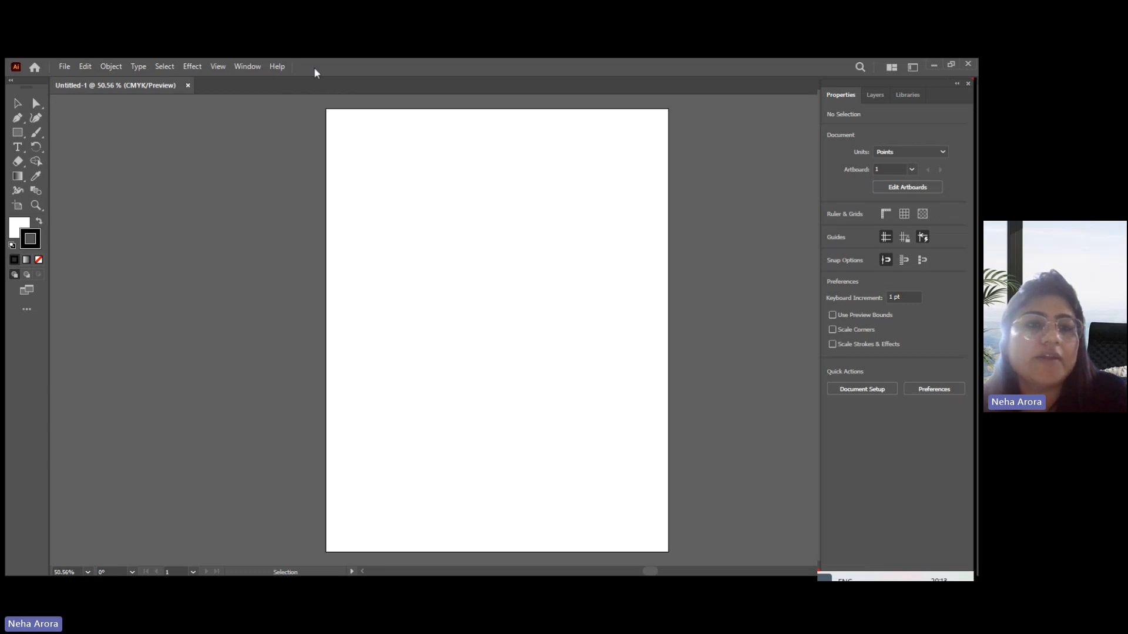
pyautogui.click(65, 68)
pyautogui.moveTo(85, 66)
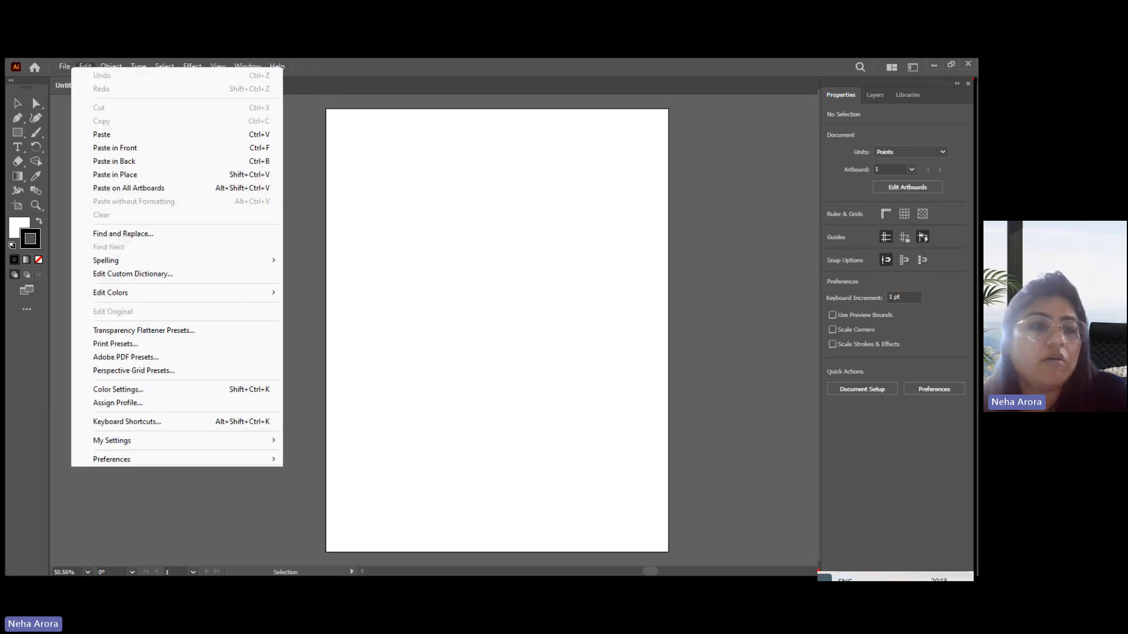
pyautogui.moveTo(248, 66)
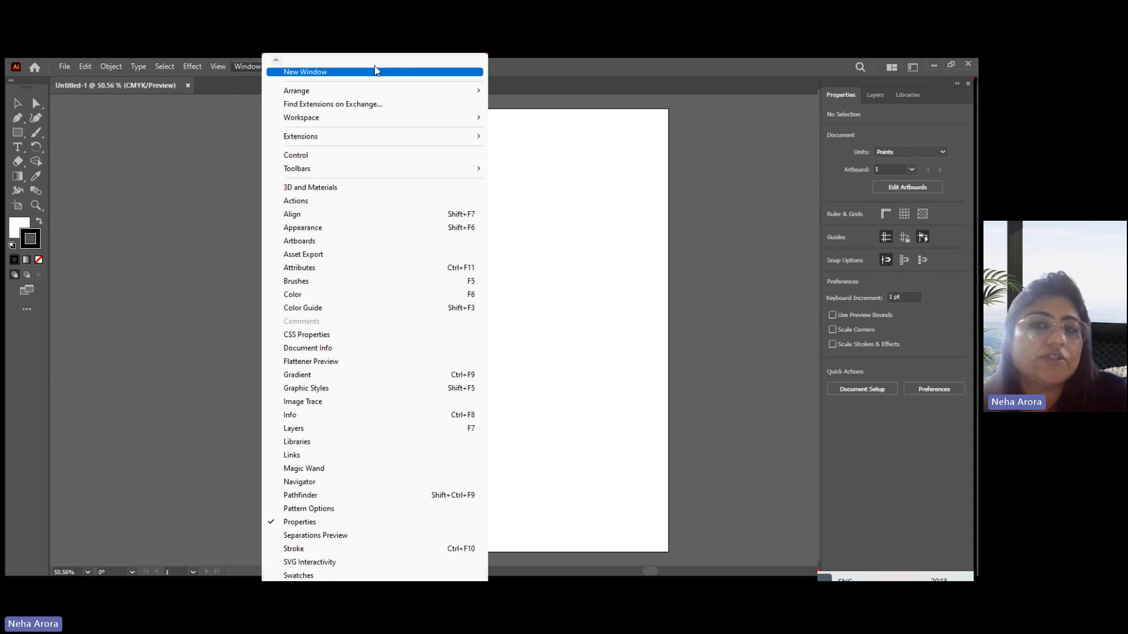
pyautogui.click(628, 68)
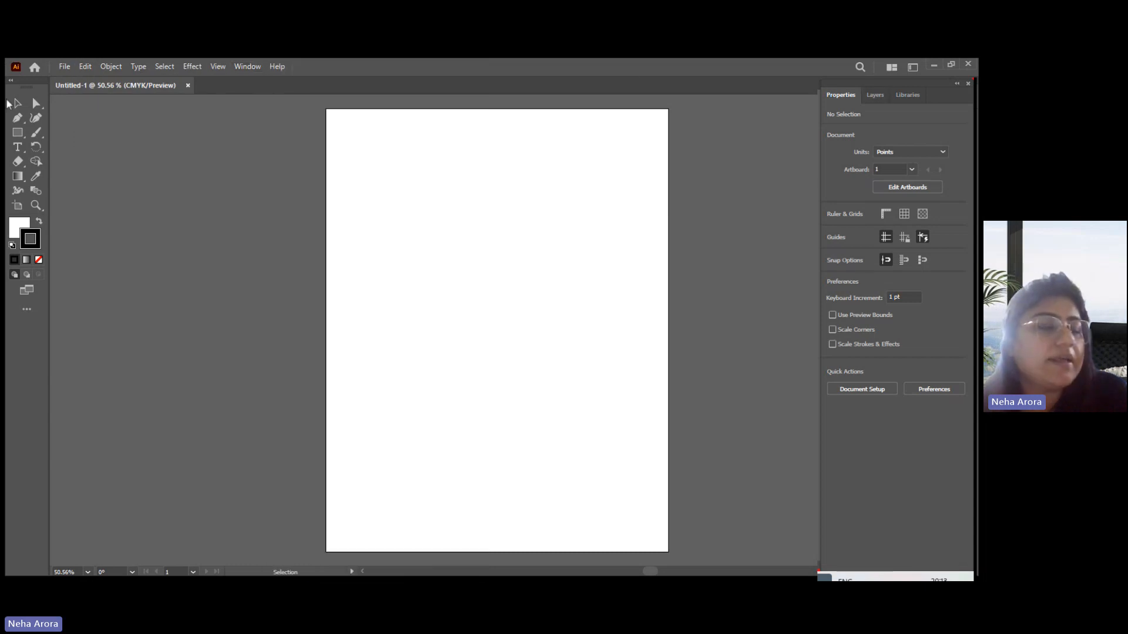
pyautogui.click(11, 82)
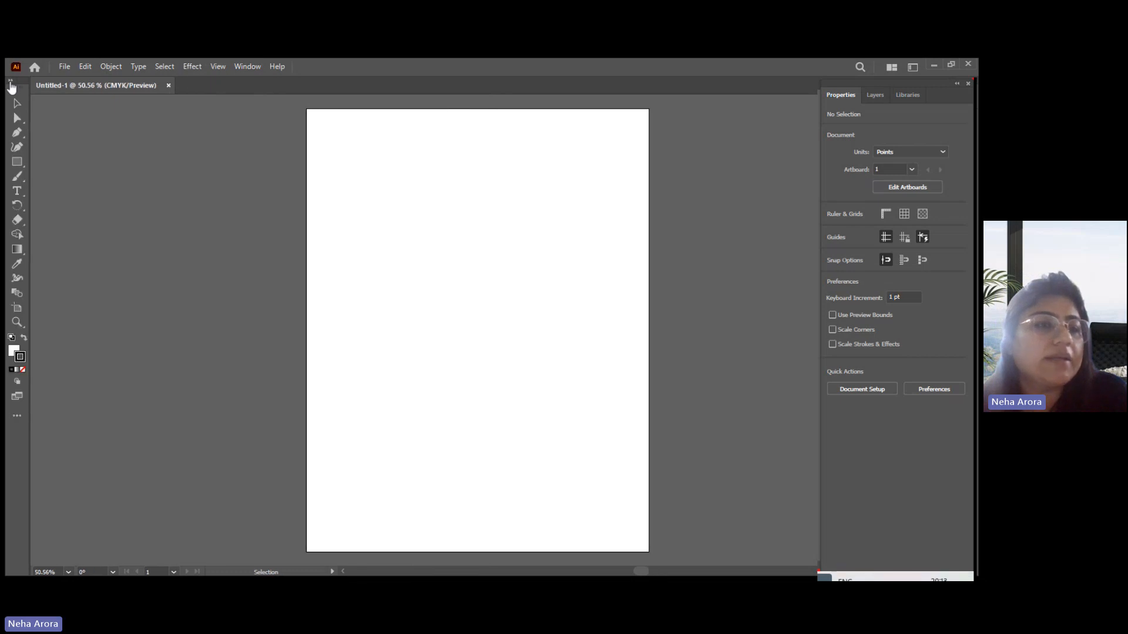
# Show the Color panel, look through the list of available panels, and hide the Color panel again
pyautogui.click(255, 68)
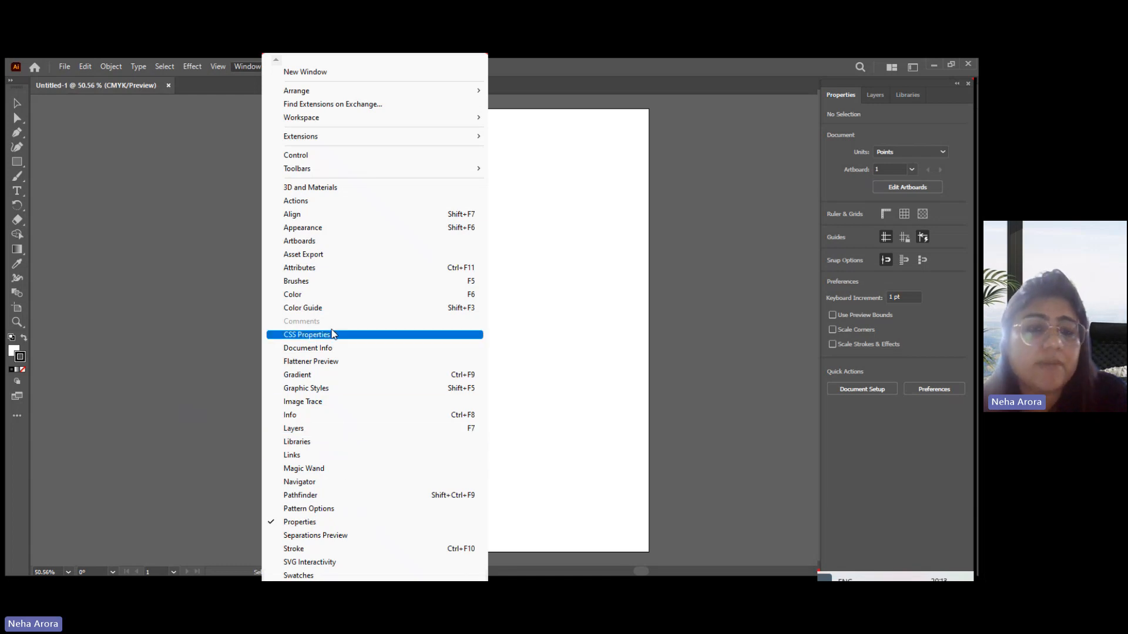
pyautogui.click(329, 294)
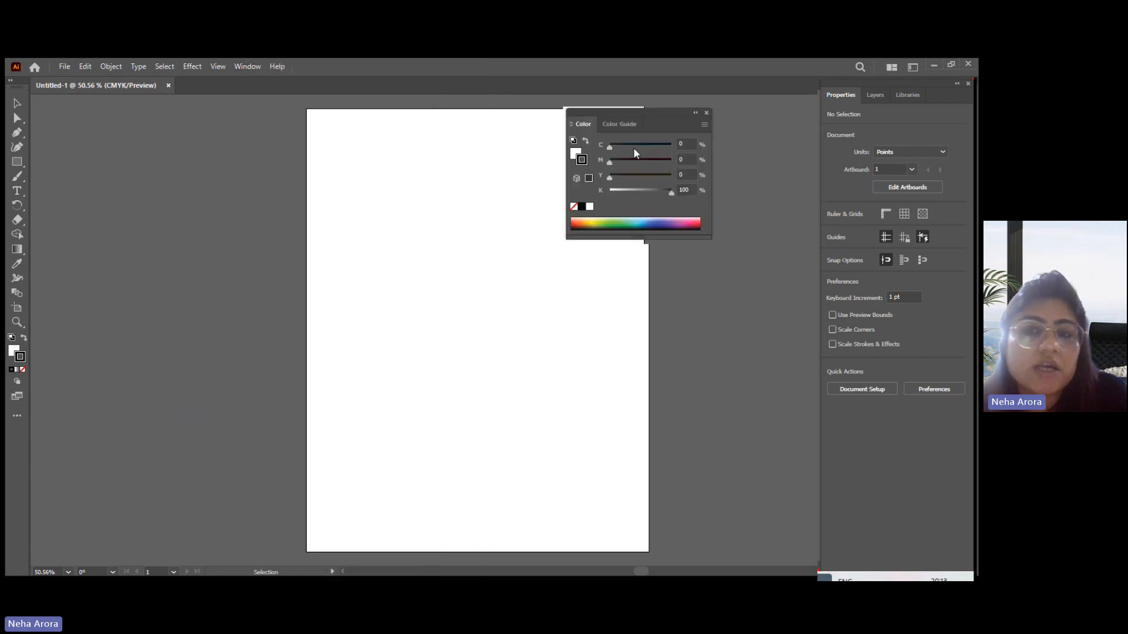
pyautogui.click(247, 67)
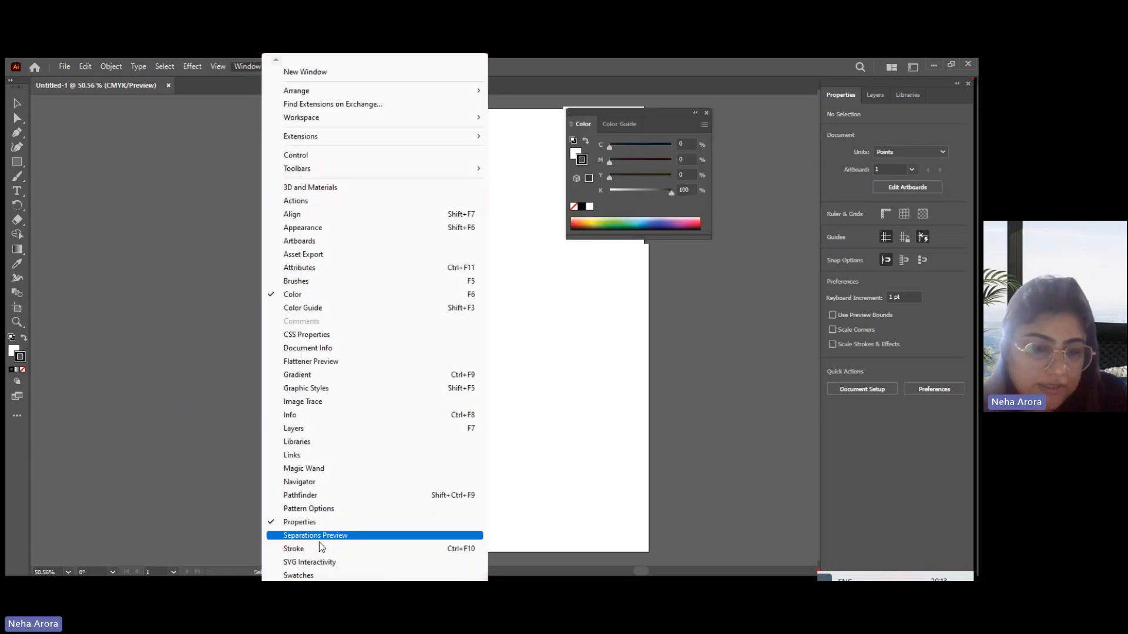
pyautogui.scroll(-5, 375, 575)
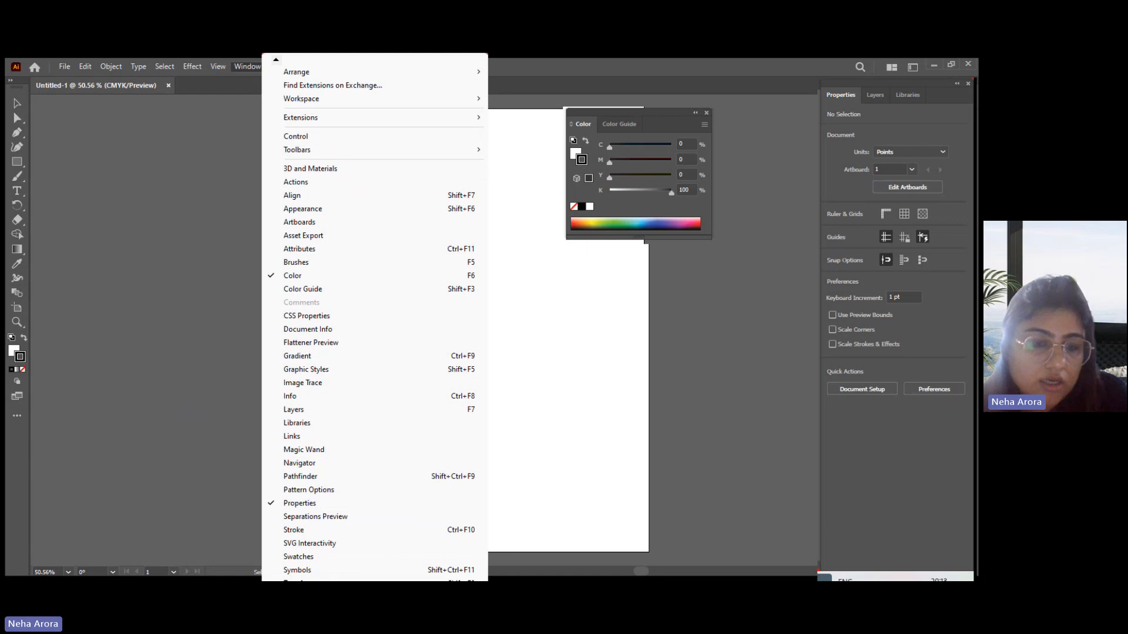
pyautogui.scroll(-1, 375, 323)
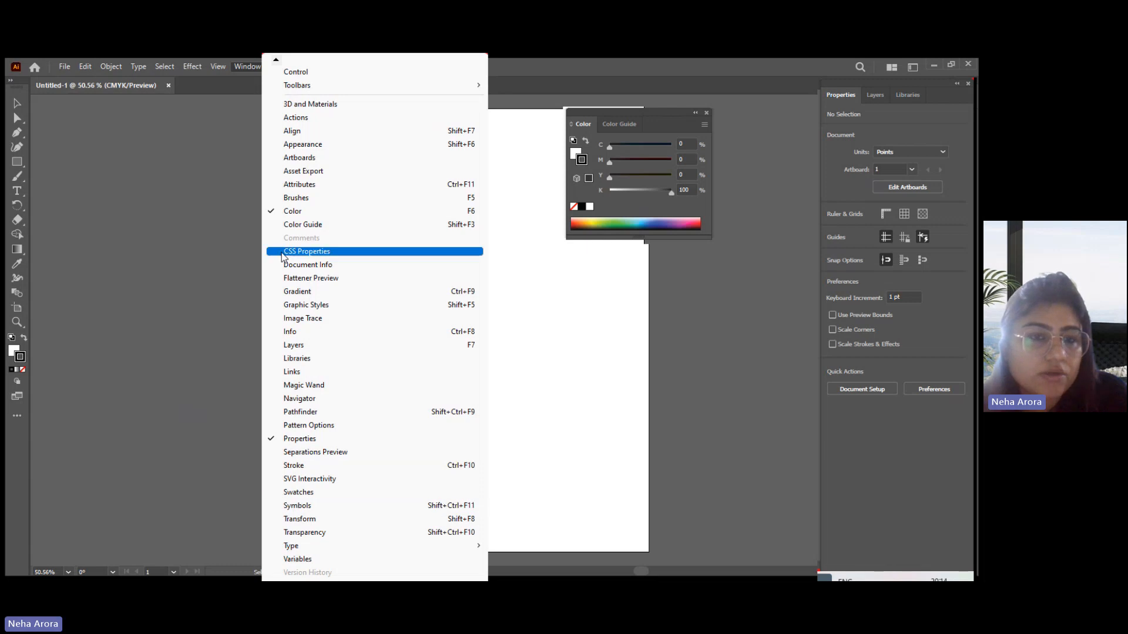
pyautogui.click(279, 213)
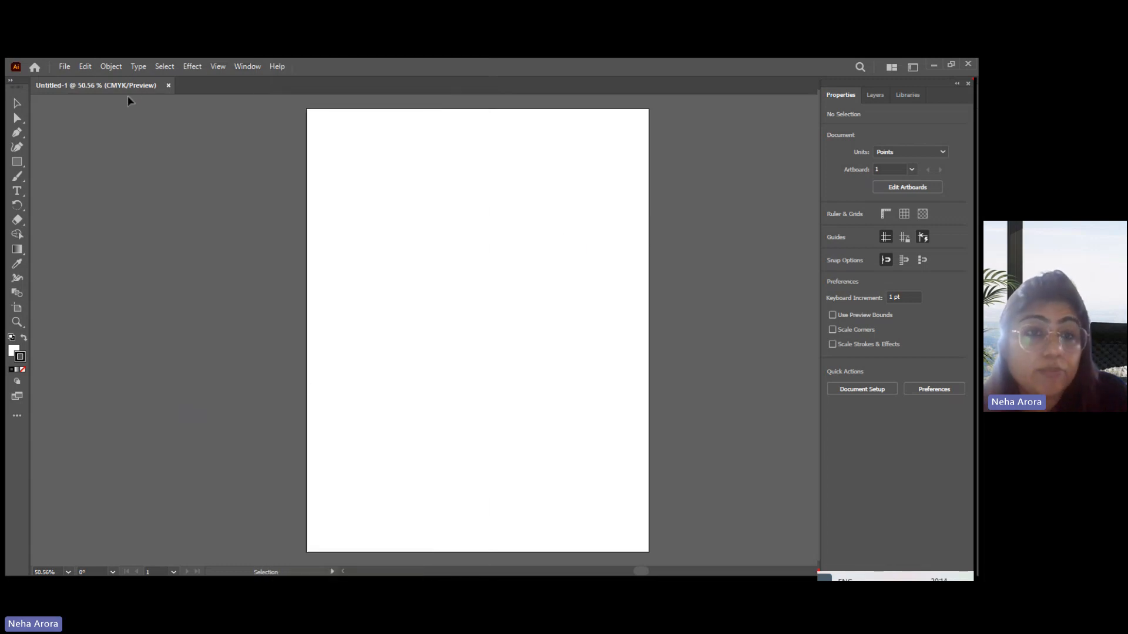
pyautogui.click(247, 66)
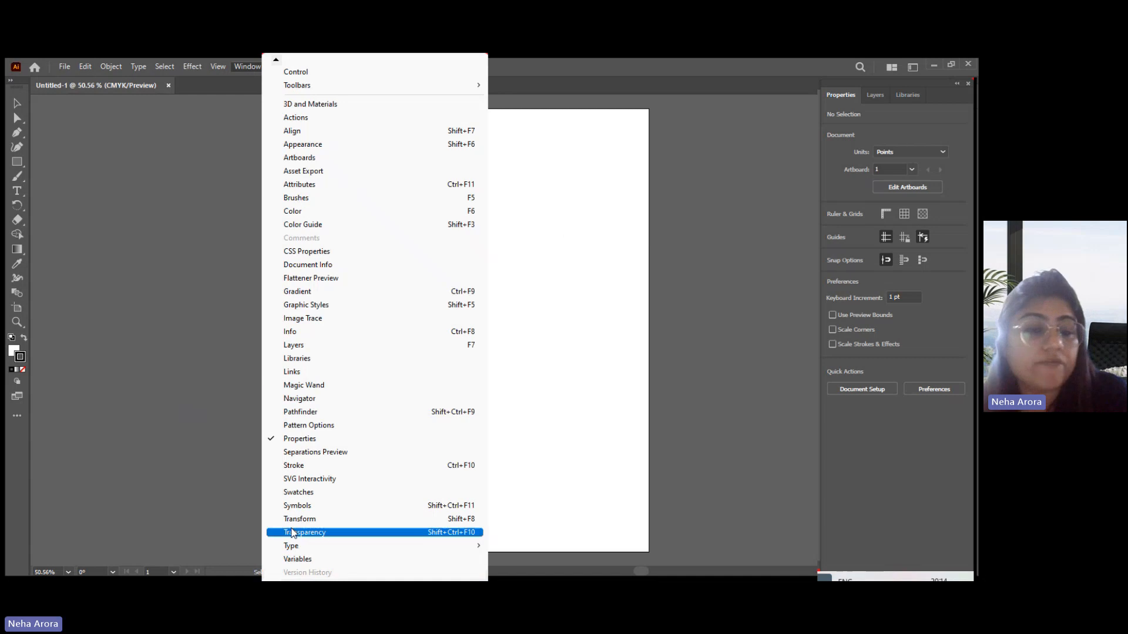
pyautogui.moveTo(289, 551)
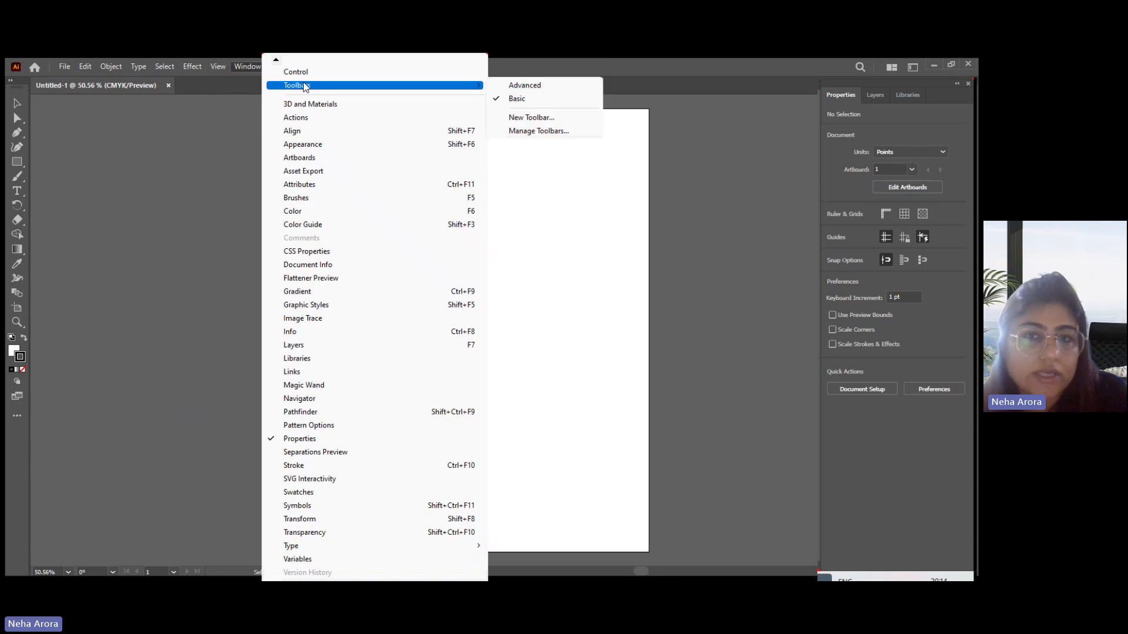
pyautogui.click(151, 176)
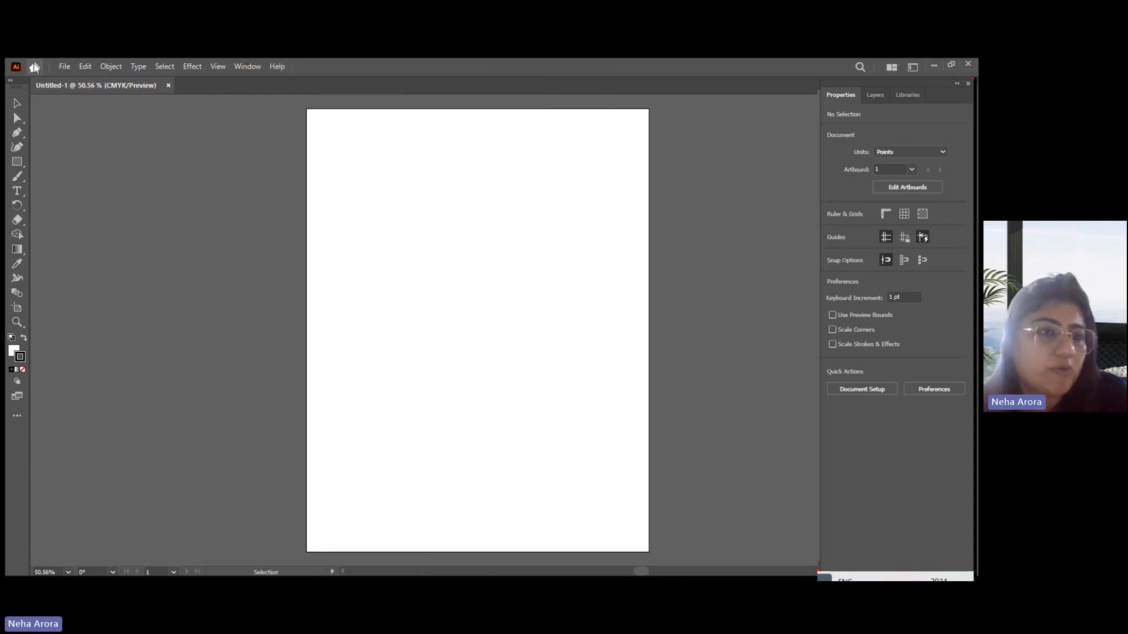
# Expand the toolbar to two columns and view the complete All Tools collection, closing it when done
pyautogui.click(11, 81)
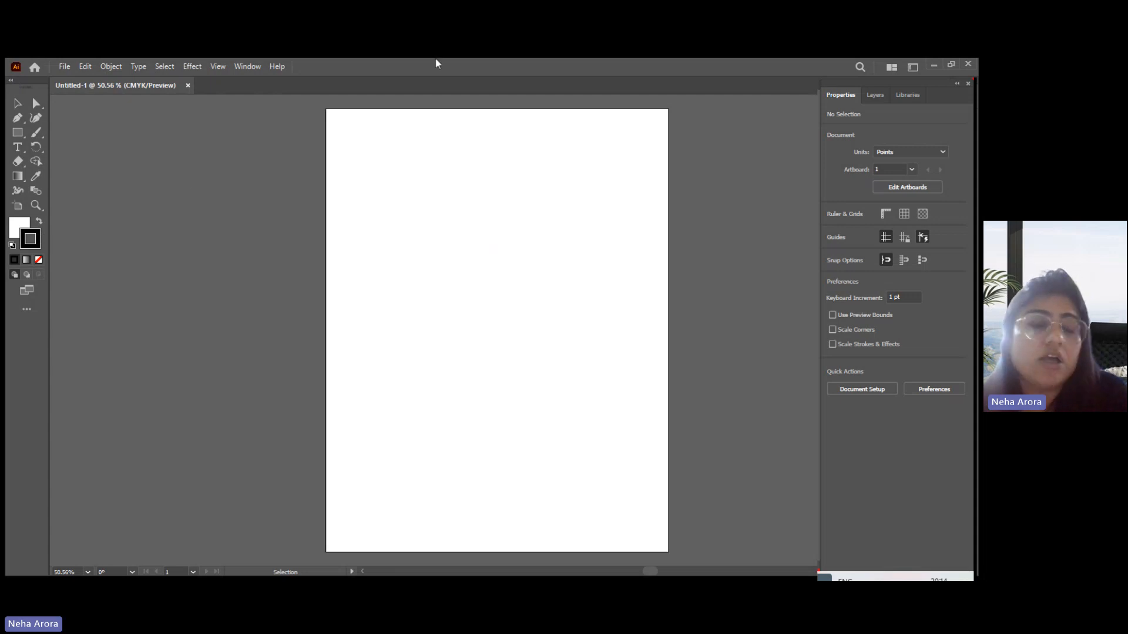
pyautogui.click(12, 81)
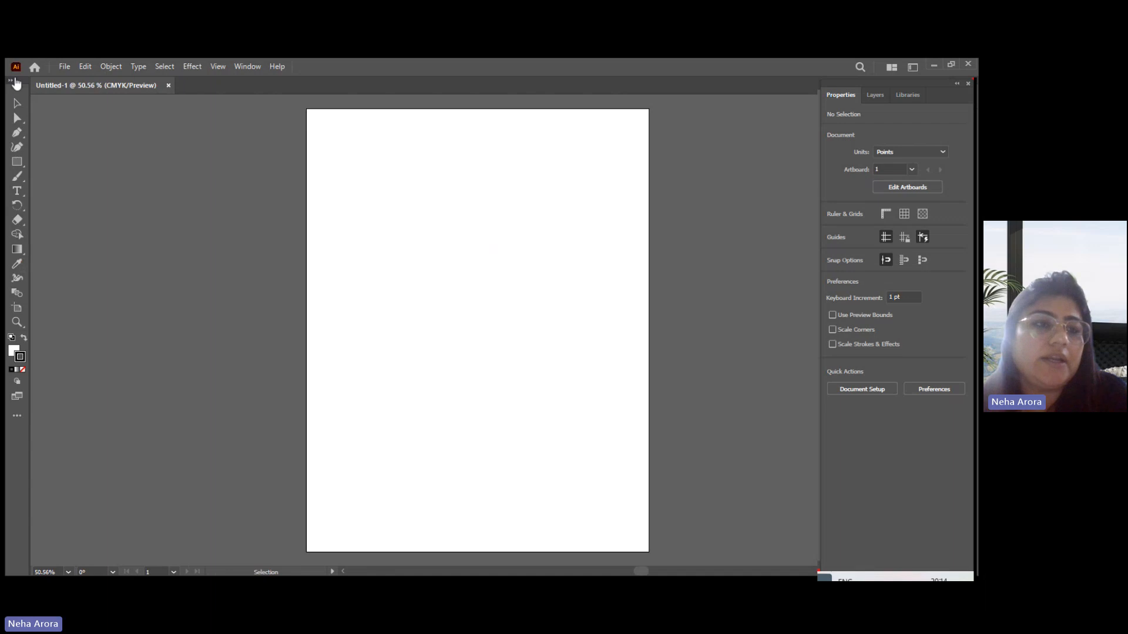
pyautogui.click(12, 81)
pyautogui.click(36, 312)
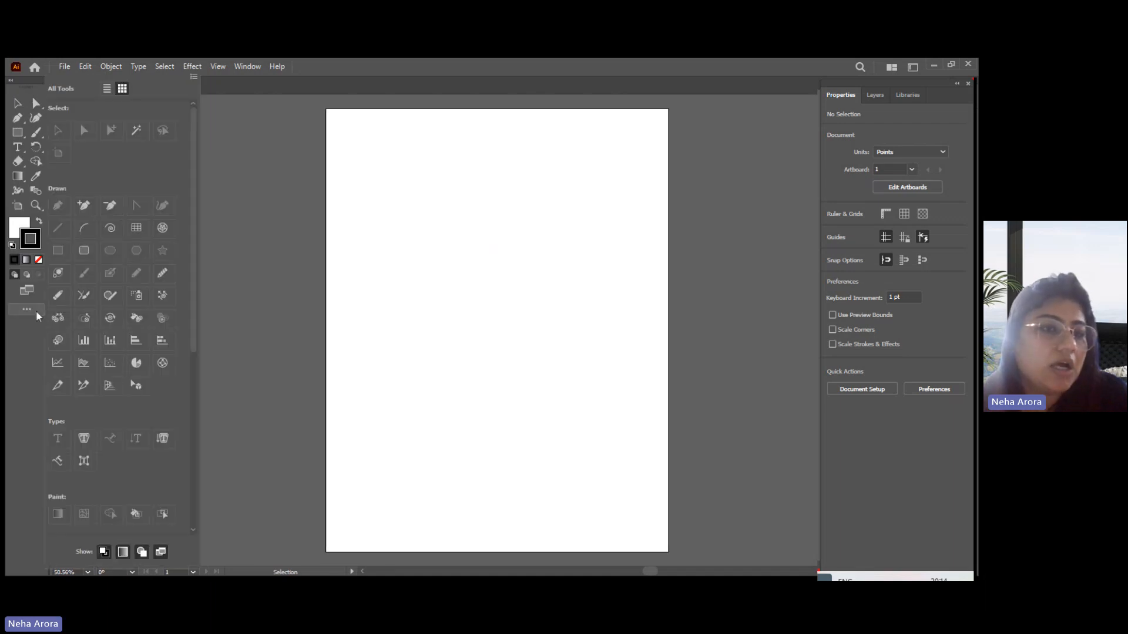
pyautogui.click(36, 311)
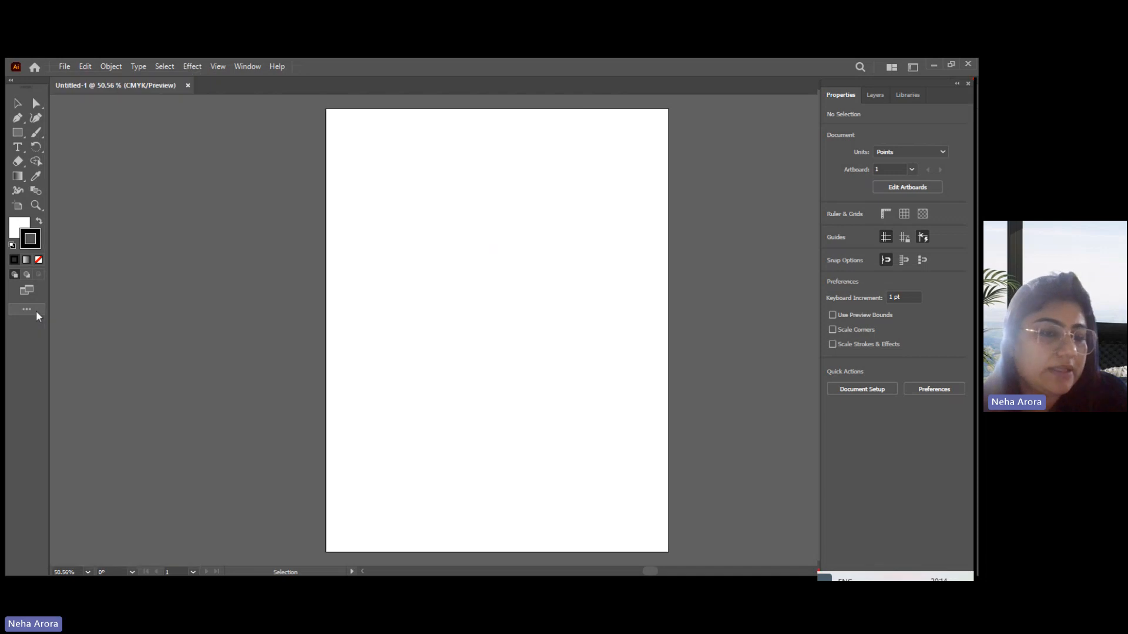
pyautogui.click(36, 311)
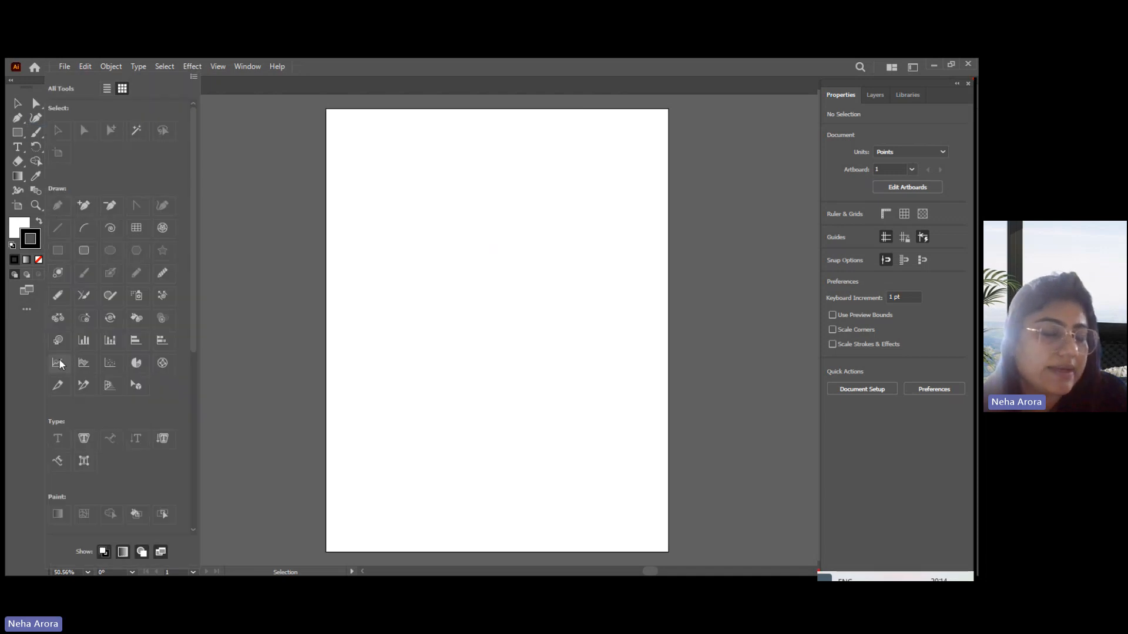
pyautogui.click(26, 308)
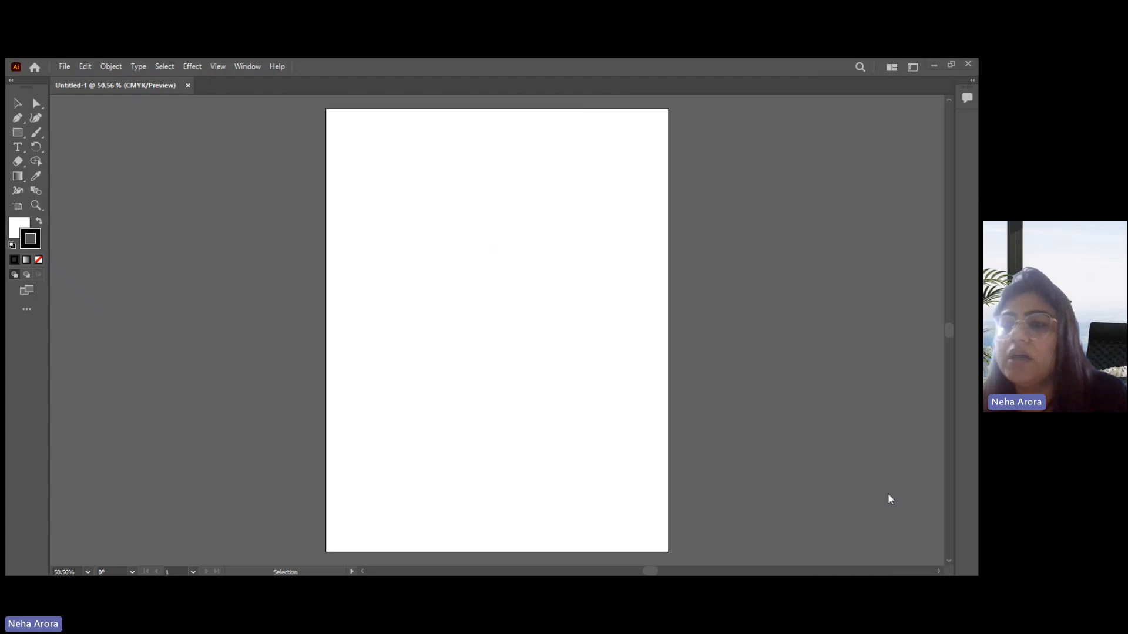
# Look at the Layers and Libraries panels, briefly expand the Comments dock, and return to the Properties panel
pyautogui.click(873, 95)
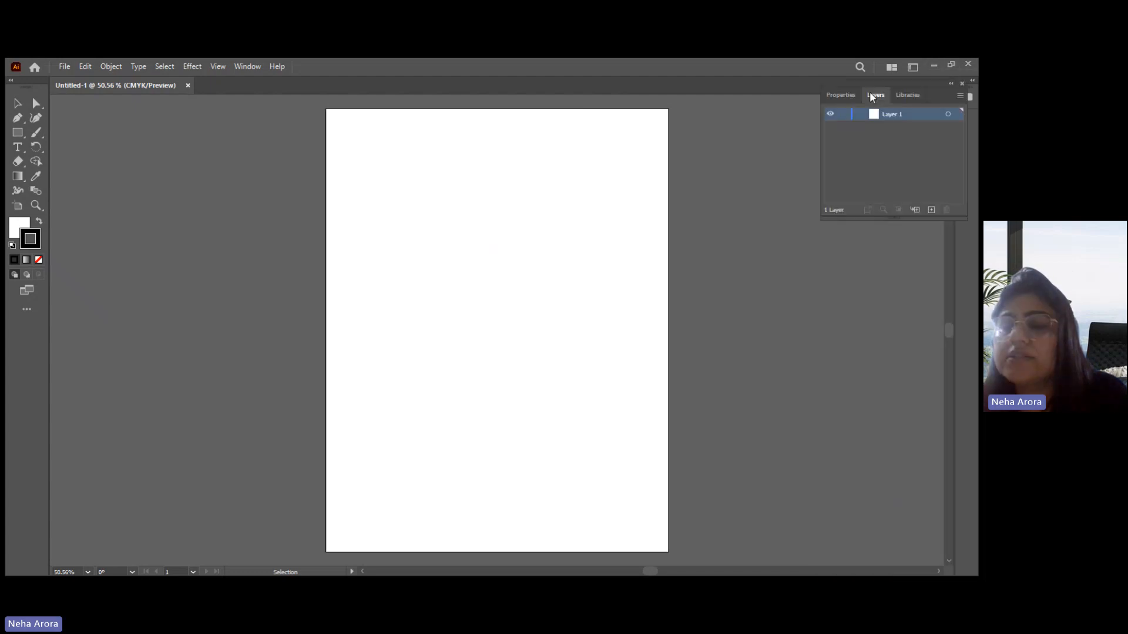
pyautogui.click(909, 97)
pyautogui.click(951, 85)
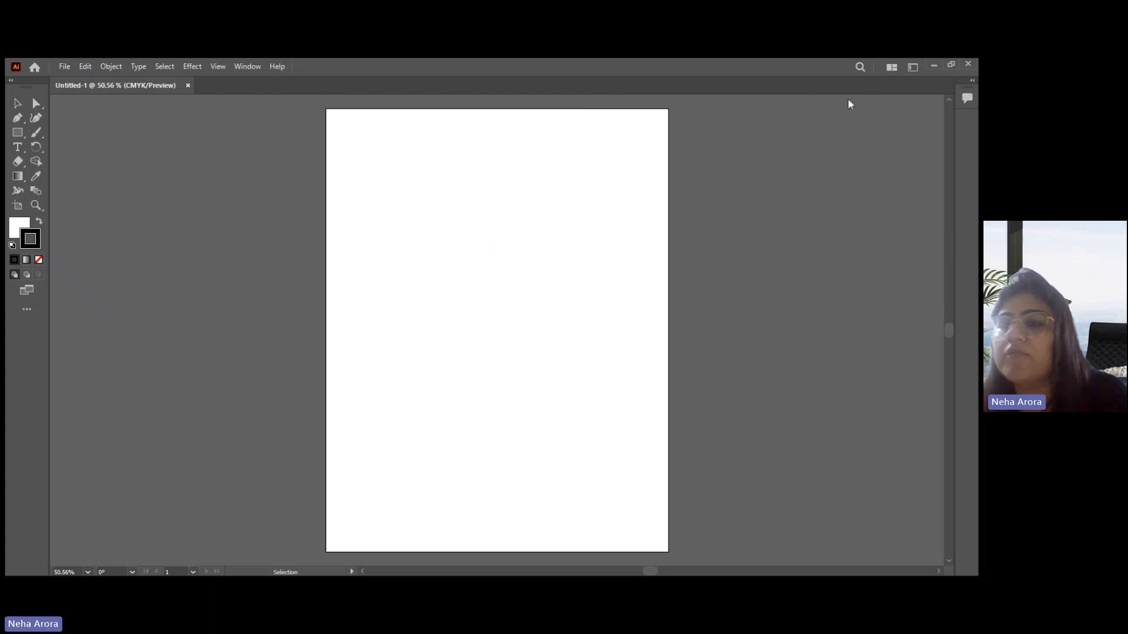
pyautogui.click(974, 81)
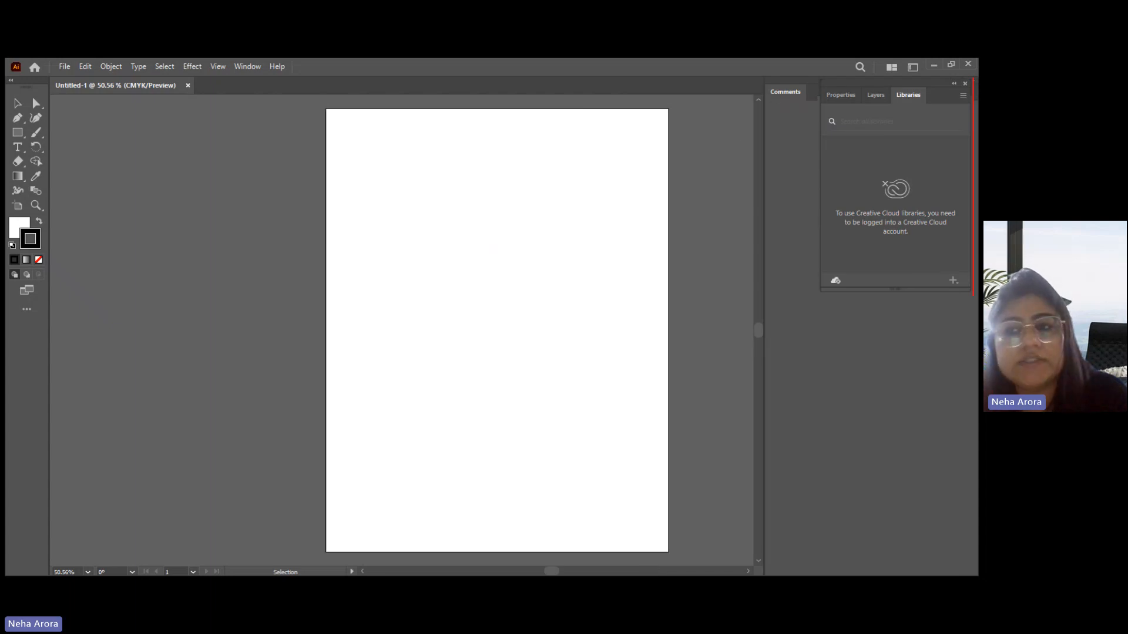
pyautogui.click(974, 81)
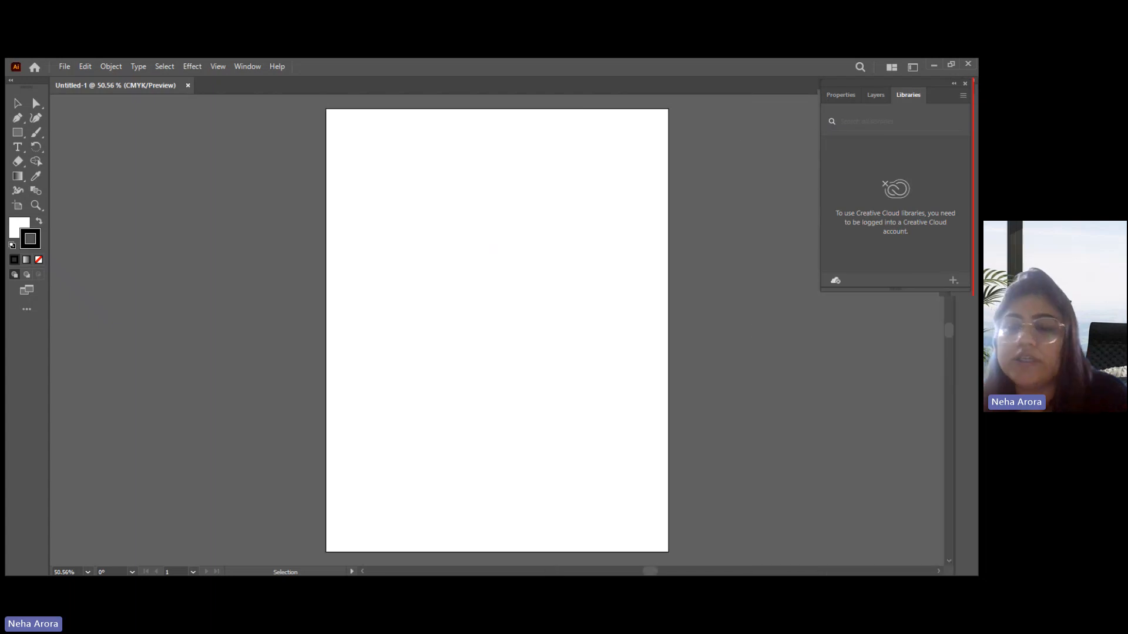
pyautogui.click(848, 95)
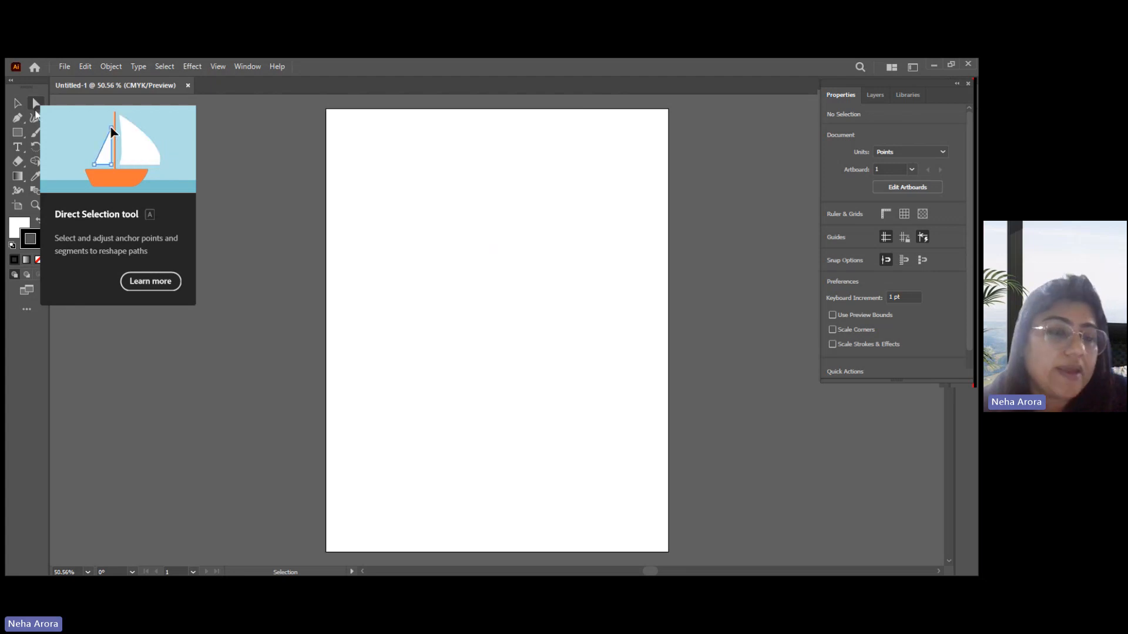
# Draw a square of about 61 pt near the artboard's upper-left corner with the Rectangle tool
pyautogui.click(17, 134)
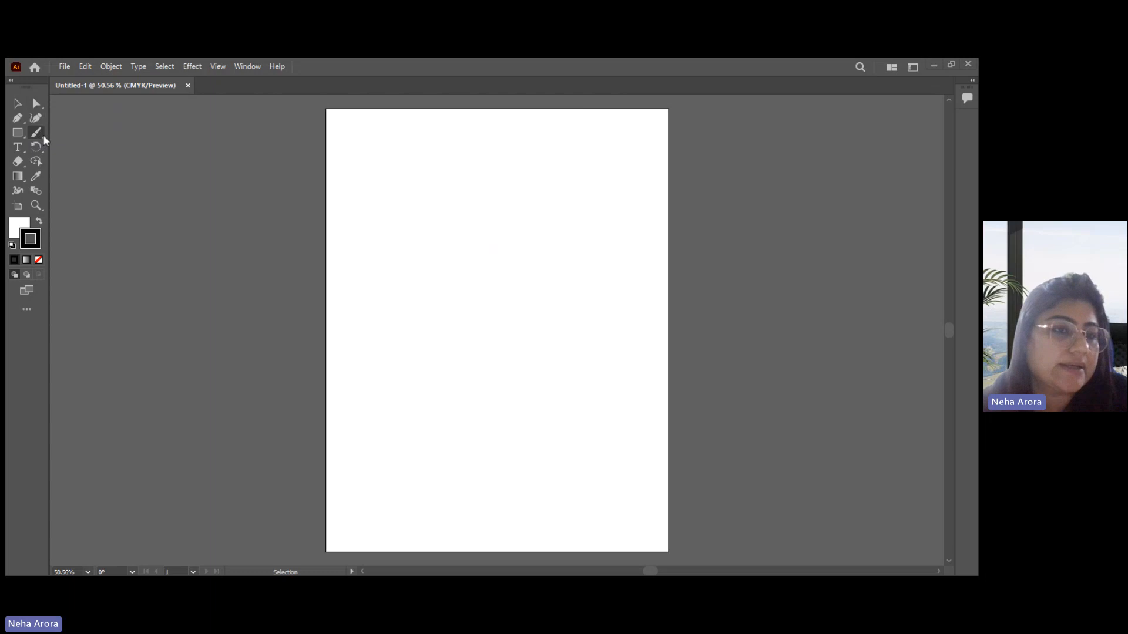
pyautogui.click(37, 104)
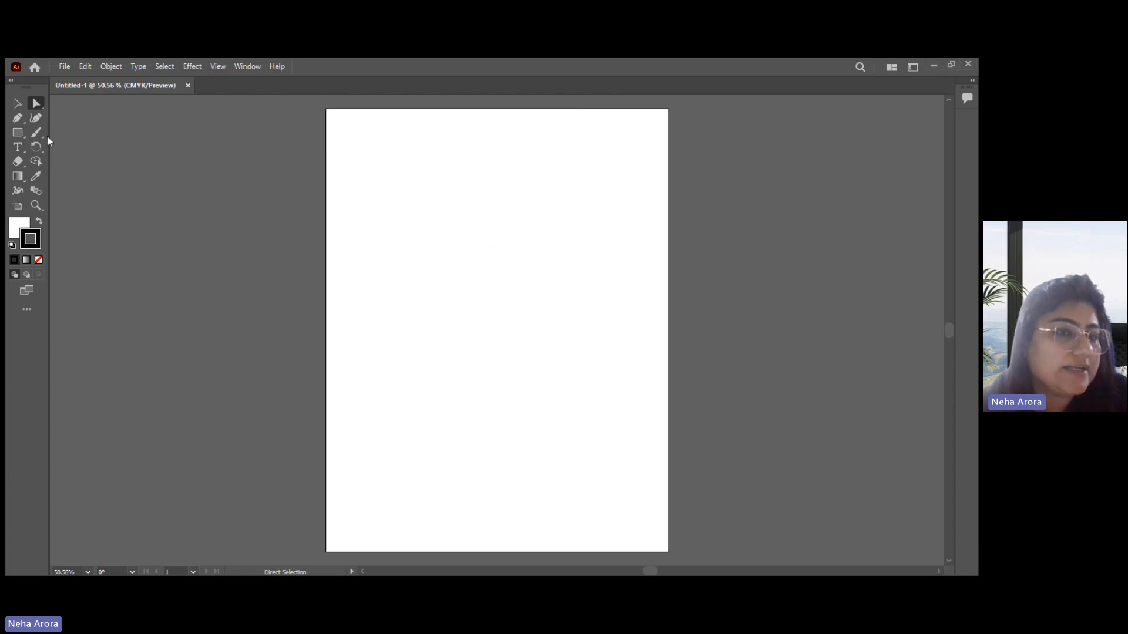
pyautogui.press('m')
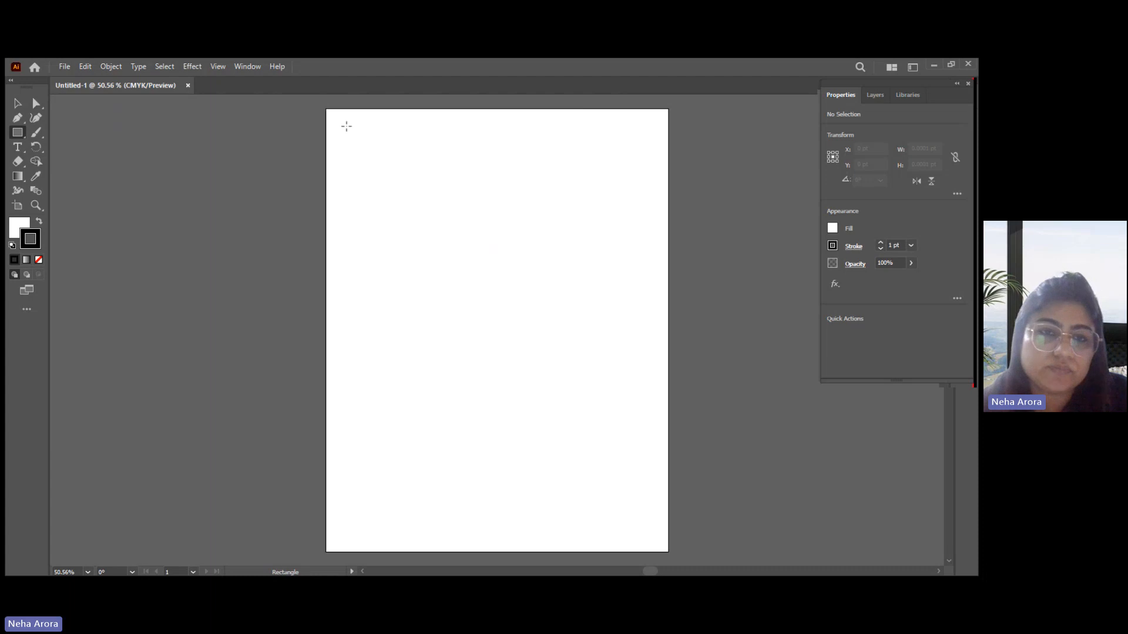
pyautogui.moveTo(336, 117); pyautogui.dragTo(411, 191)
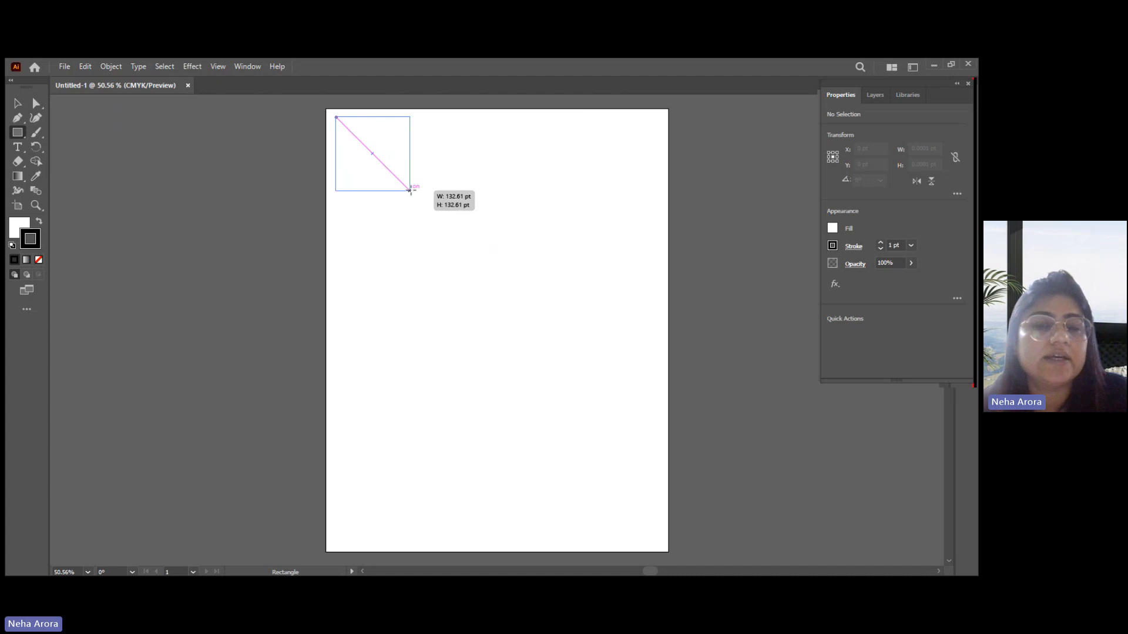
pyautogui.moveTo(410, 191); pyautogui.dragTo(412, 191)
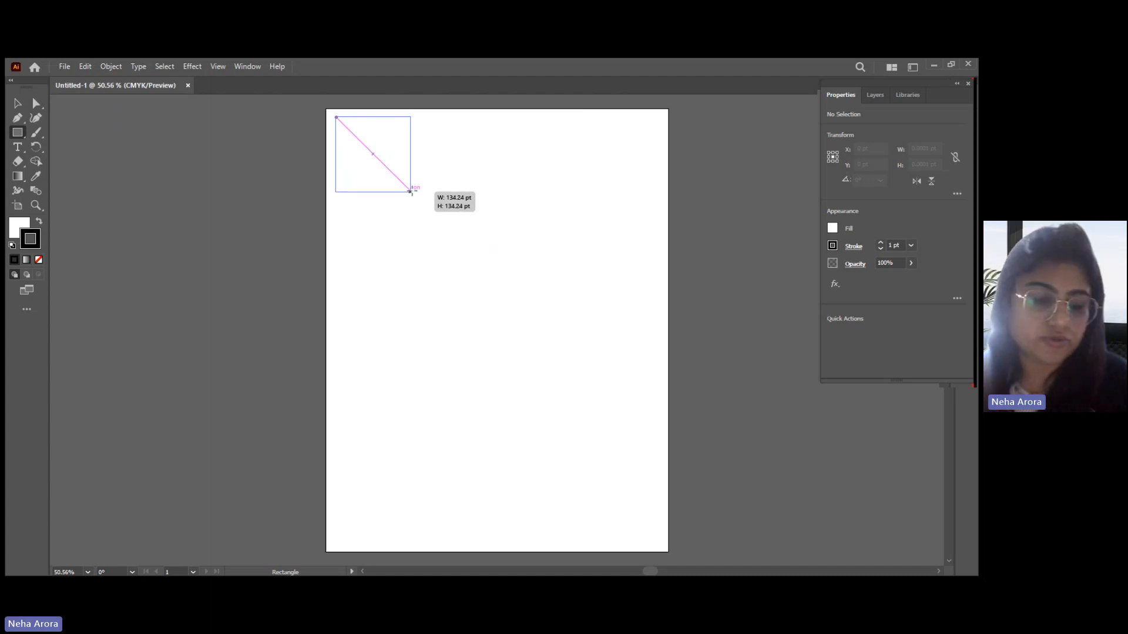
pyautogui.moveTo(411, 192); pyautogui.dragTo(360, 153)
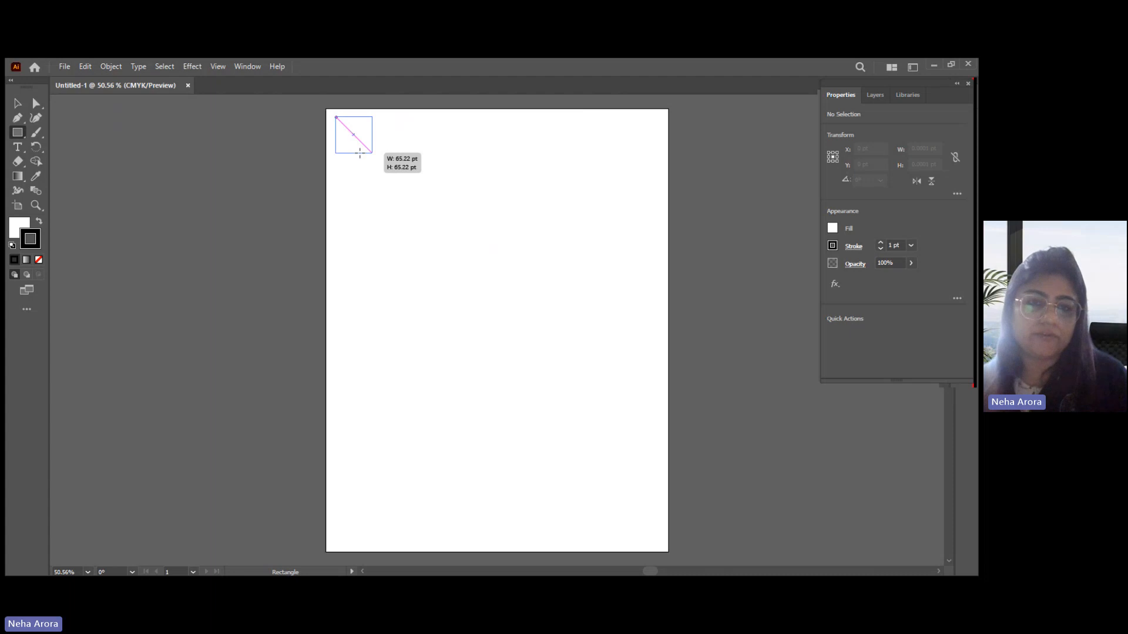
pyautogui.moveTo(359, 153); pyautogui.dragTo(360, 151)
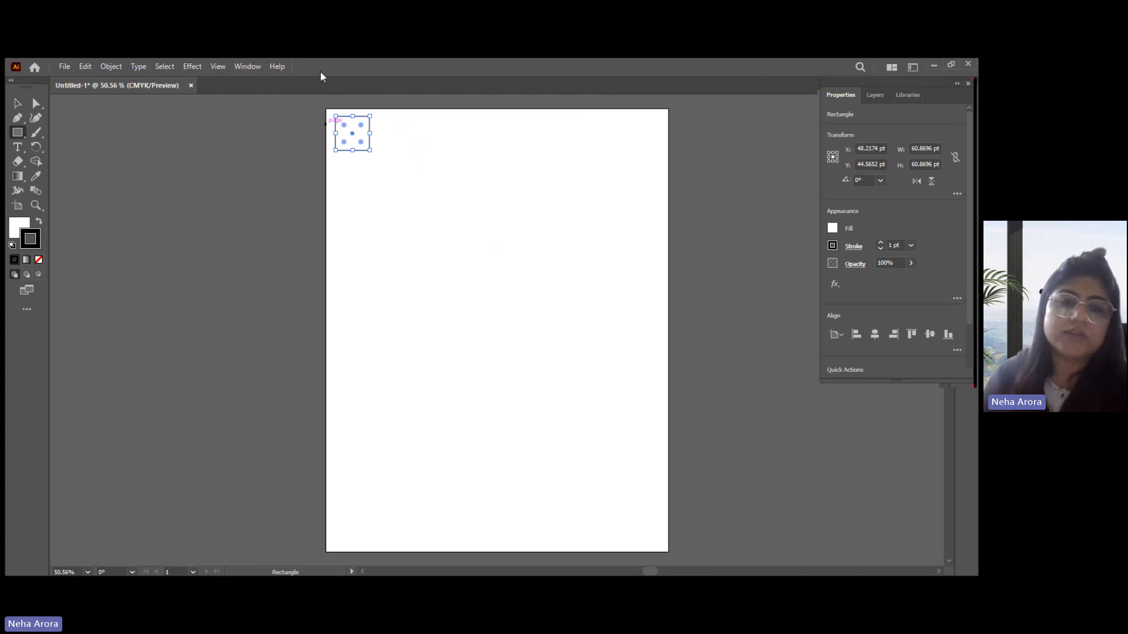
# Enlarge the square proportionally to about 97 pt with the Selection tool, and try widening only its right side
pyautogui.click(18, 103)
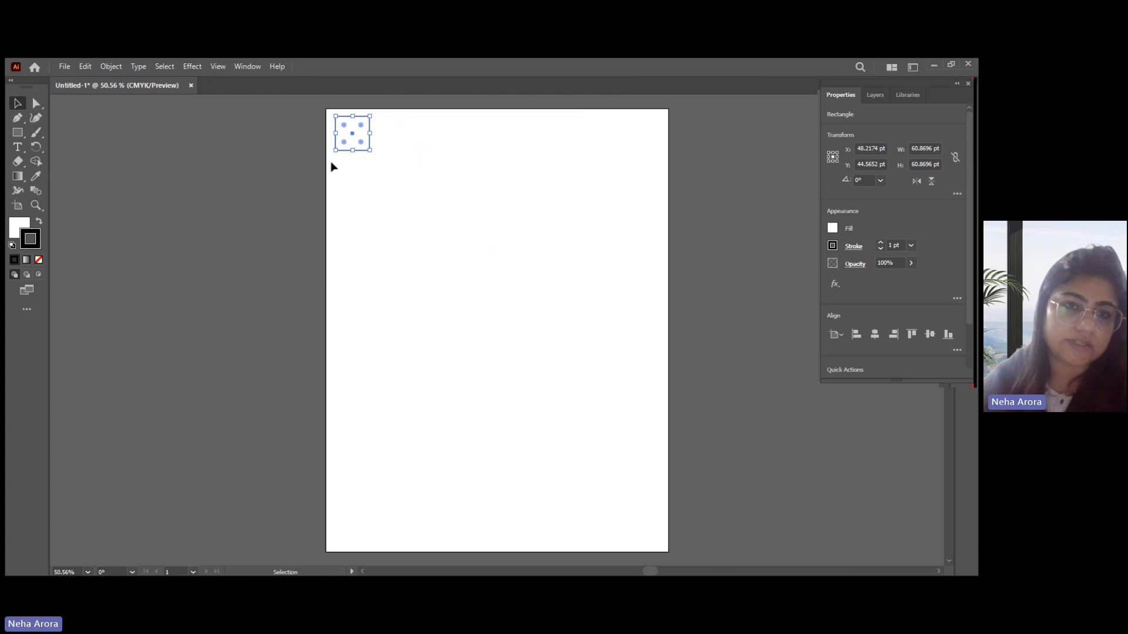
pyautogui.moveTo(352, 131)
pyautogui.mouseDown()
pyautogui.moveTo(373, 154)
pyautogui.moveTo(355, 135)
pyautogui.mouseUp()
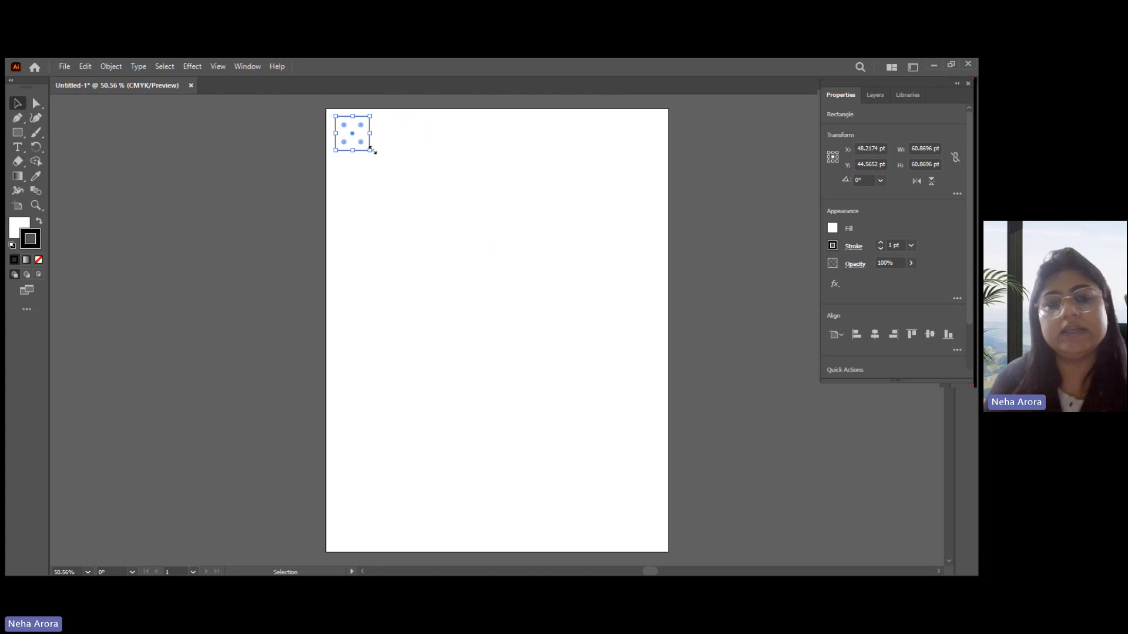
pyautogui.moveTo(371, 152); pyautogui.dragTo(391, 169)
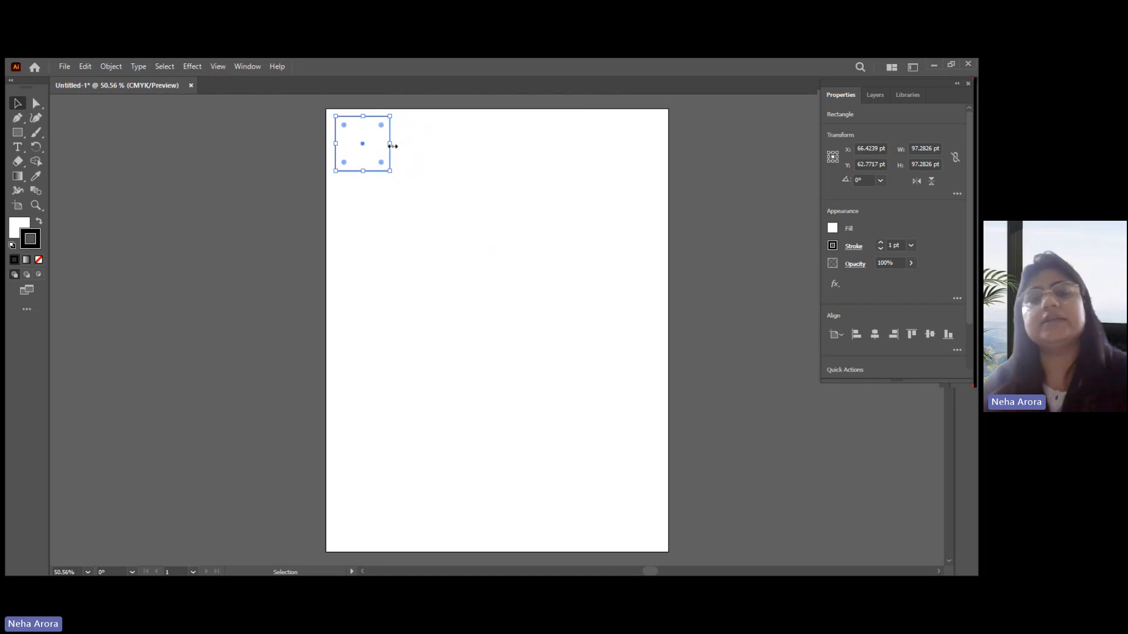
pyautogui.moveTo(392, 146)
pyautogui.mouseDown()
pyautogui.moveTo(447, 147)
pyautogui.moveTo(396, 147)
pyautogui.mouseUp()
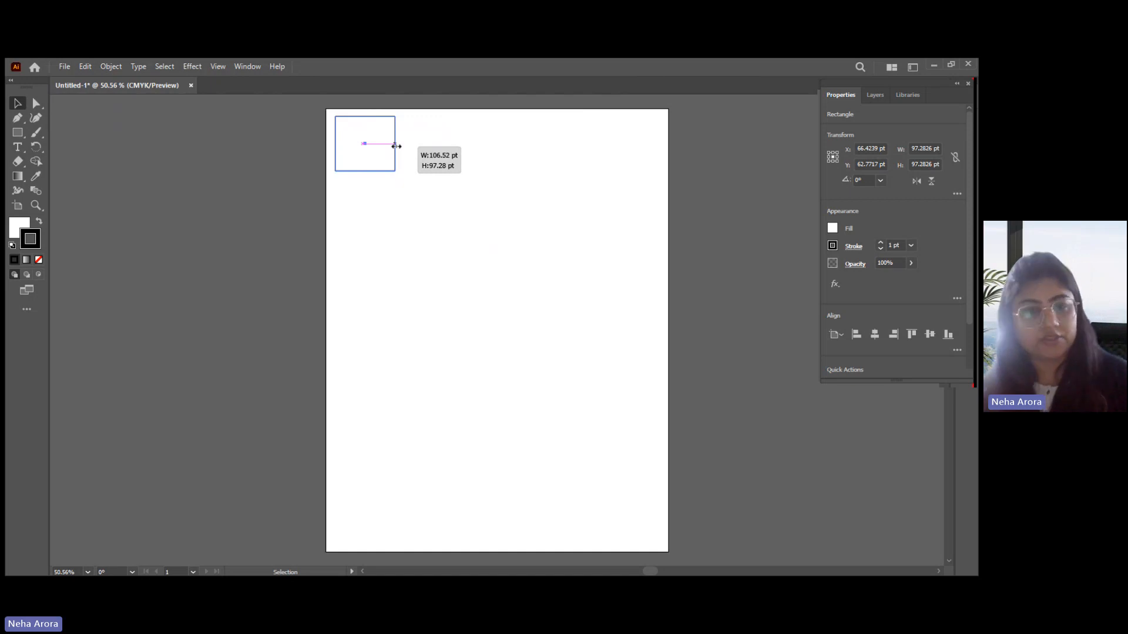
pyautogui.moveTo(397, 146)
pyautogui.mouseDown()
pyautogui.moveTo(377, 143)
pyautogui.moveTo(408, 151)
pyautogui.moveTo(392, 142)
pyautogui.mouseUp()
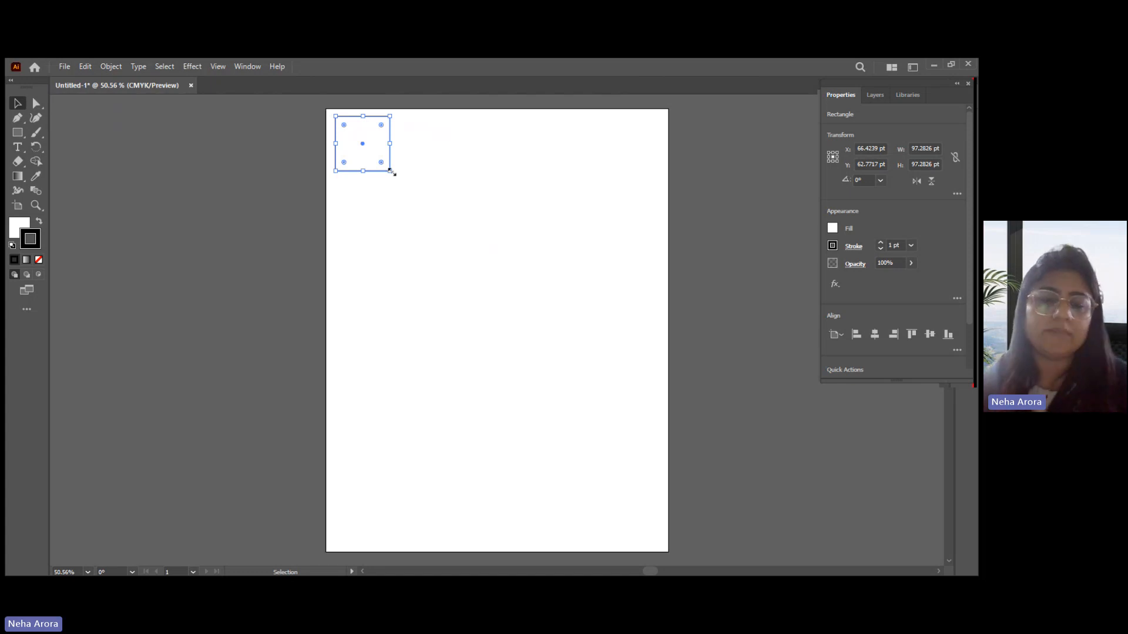
# Scale the square proportionally up to about 116 pt and back down to about 71 pt from its lower-right corner
pyautogui.moveTo(391, 171)
pyautogui.mouseDown()
pyautogui.moveTo(431, 217)
pyautogui.moveTo(382, 170)
pyautogui.moveTo(406, 195)
pyautogui.moveTo(400, 181)
pyautogui.mouseUp()
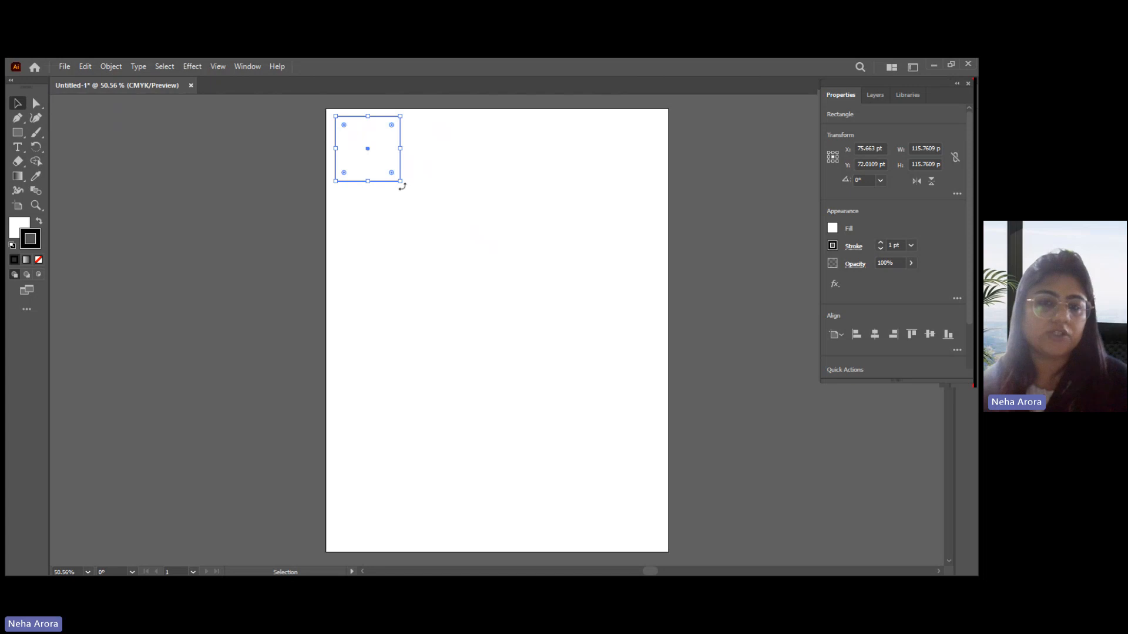
pyautogui.moveTo(402, 187)
pyautogui.mouseDown()
pyautogui.moveTo(365, 194)
pyautogui.moveTo(335, 182)
pyautogui.moveTo(331, 147)
pyautogui.moveTo(376, 131)
pyautogui.moveTo(402, 170)
pyautogui.moveTo(403, 144)
pyautogui.moveTo(399, 178)
pyautogui.mouseUp()
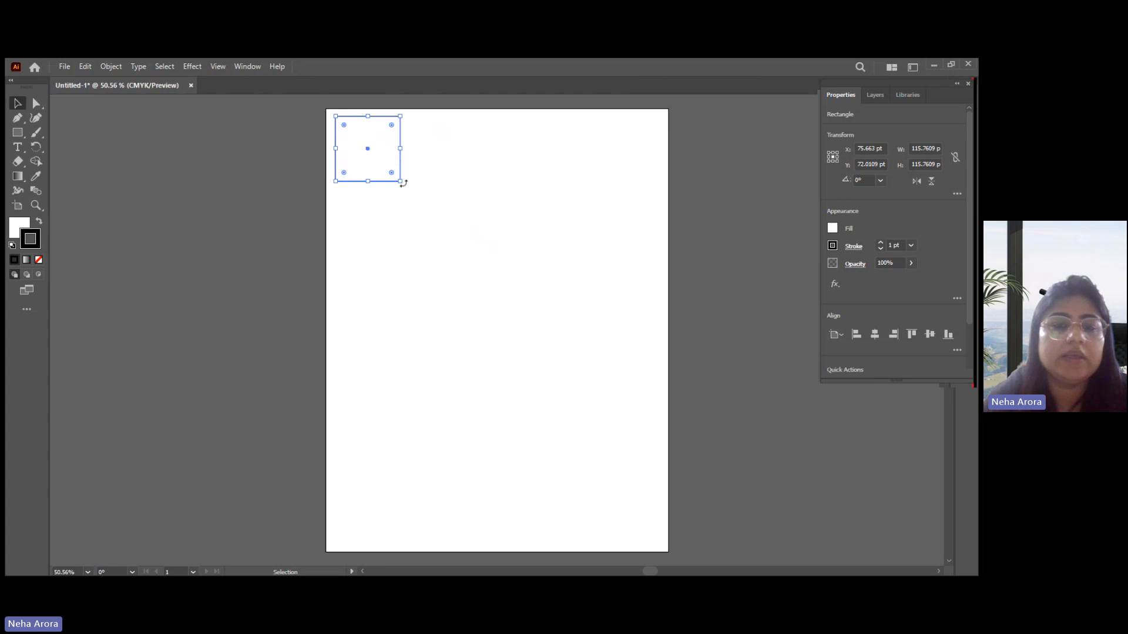
pyautogui.moveTo(400, 181); pyautogui.dragTo(376, 158)
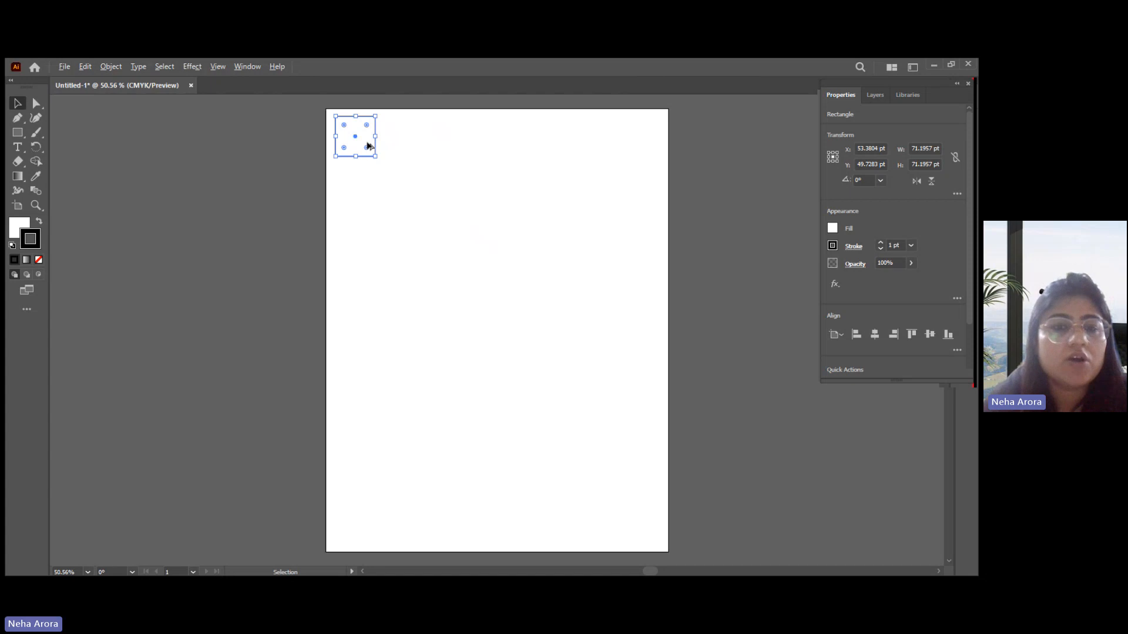
# Try to duplicate the square about 81.5 pt to its right, undo the attempt, and shrink the square to about 71 × 64 pt
pyautogui.moveTo(367, 146); pyautogui.dragTo(413, 147)
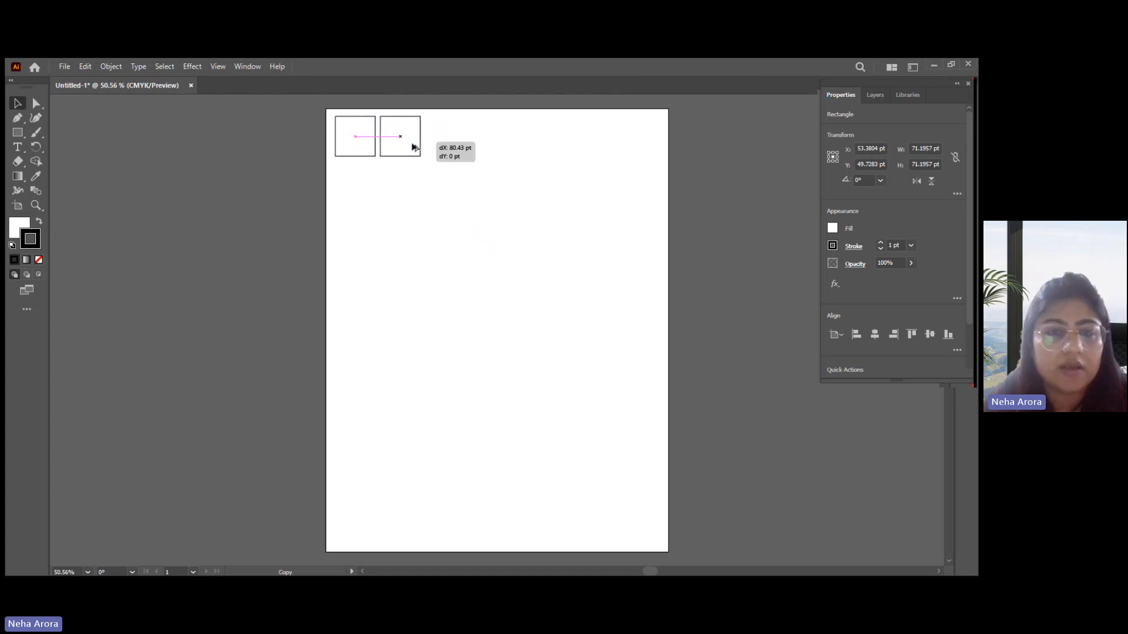
pyautogui.moveTo(413, 146)
pyautogui.mouseDown()
pyautogui.moveTo(373, 145)
pyautogui.moveTo(413, 146)
pyautogui.mouseUp()
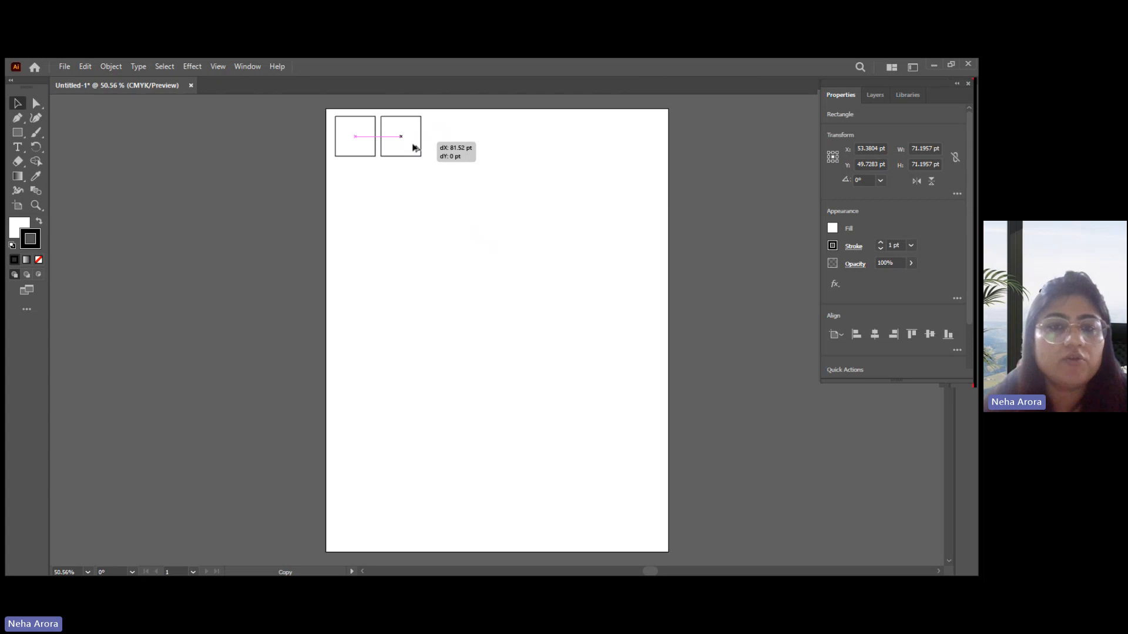
pyautogui.moveTo(414, 147); pyautogui.dragTo(413, 146)
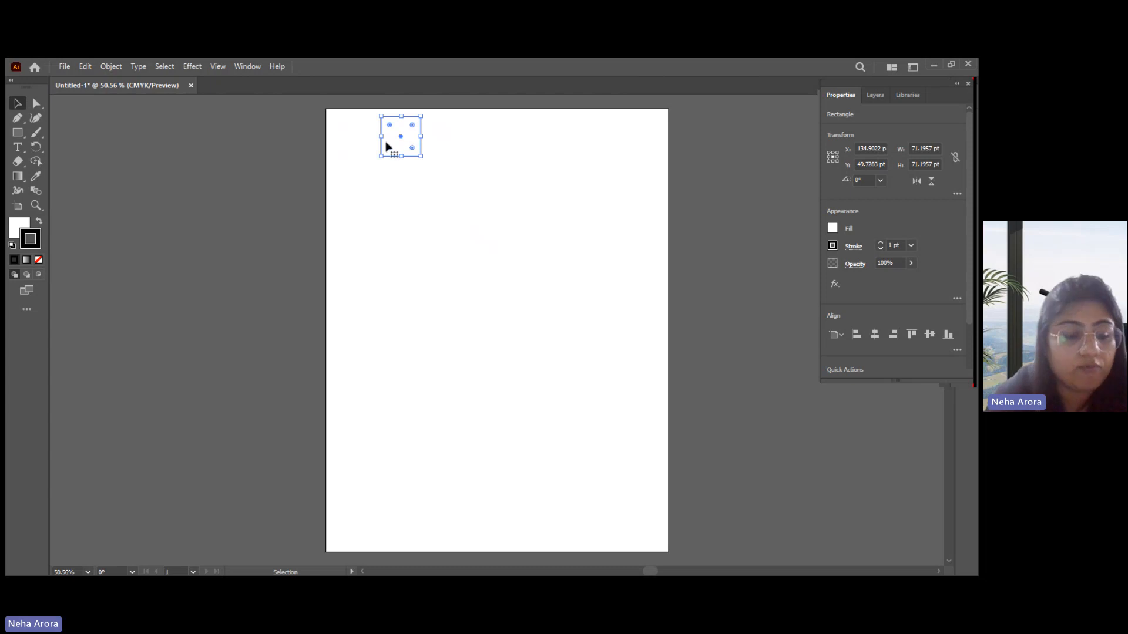
pyautogui.hotkey('ctrl', 'z')
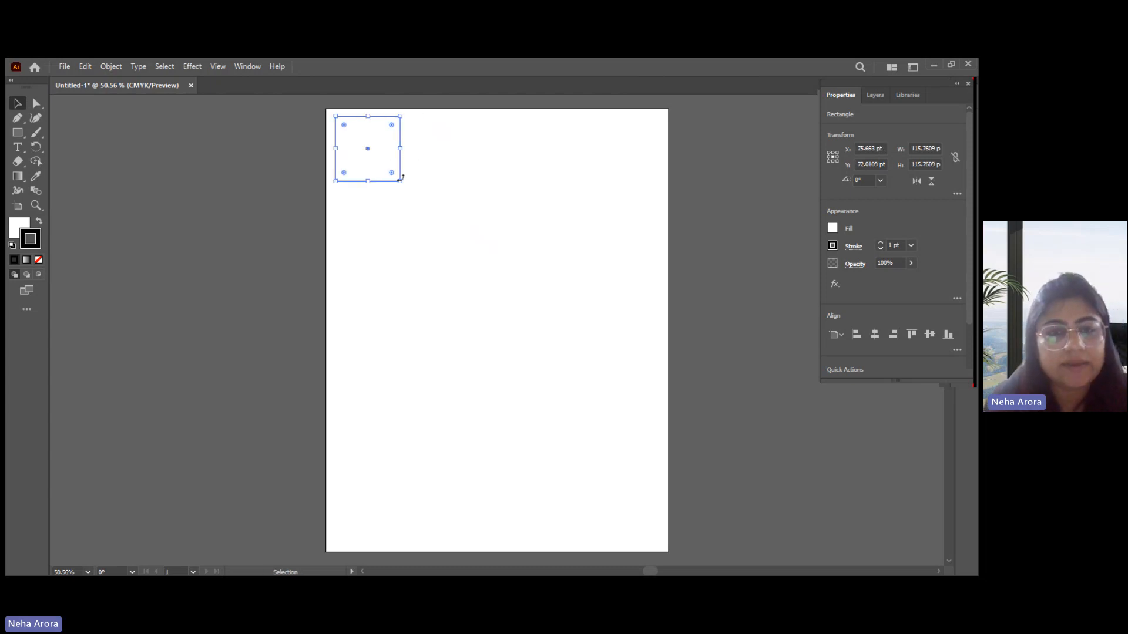
pyautogui.moveTo(400, 181); pyautogui.dragTo(376, 153)
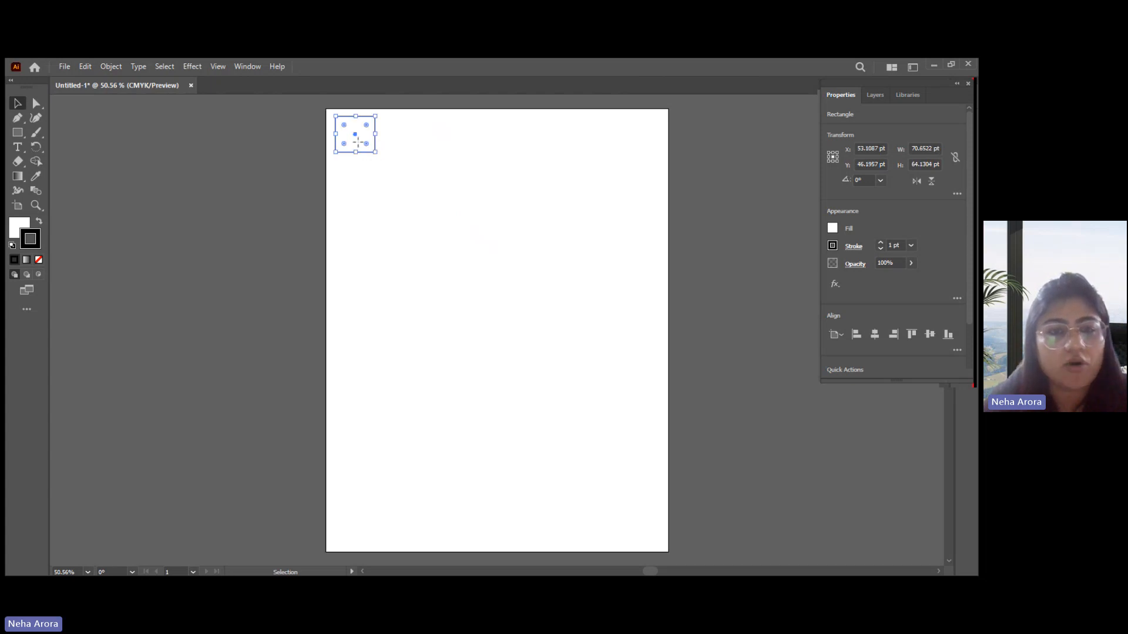
# Copy the rectangle about 79 pt to its right and repeat the transformation to form a row of seven across the artboard
pyautogui.moveTo(357, 142); pyautogui.dragTo(401, 150)
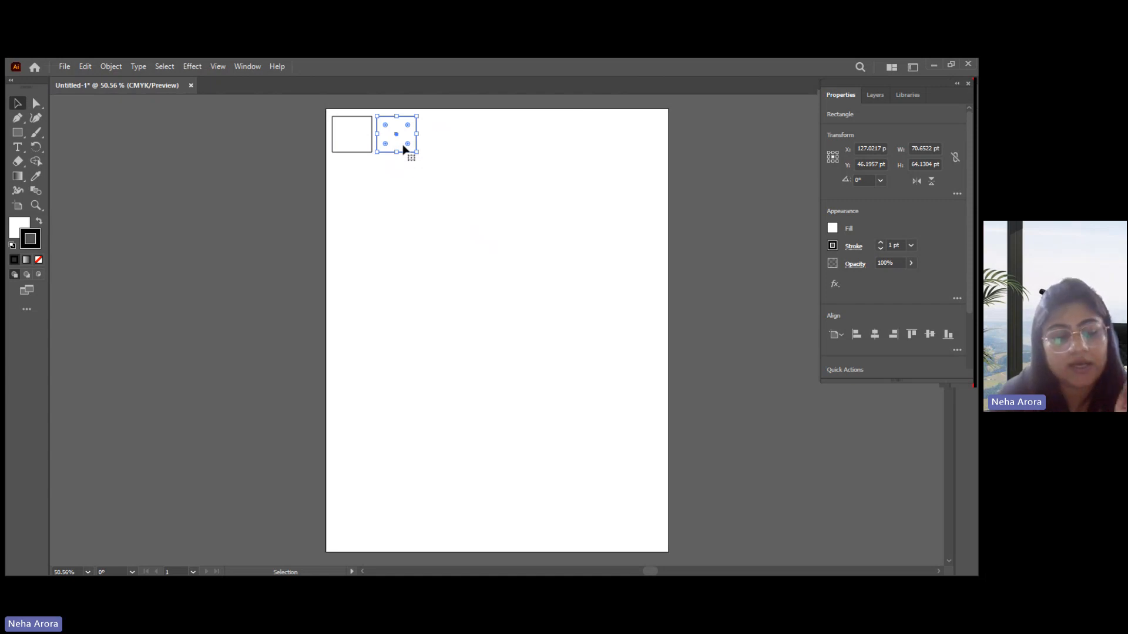
pyautogui.hotkey('ctrl', 'd')
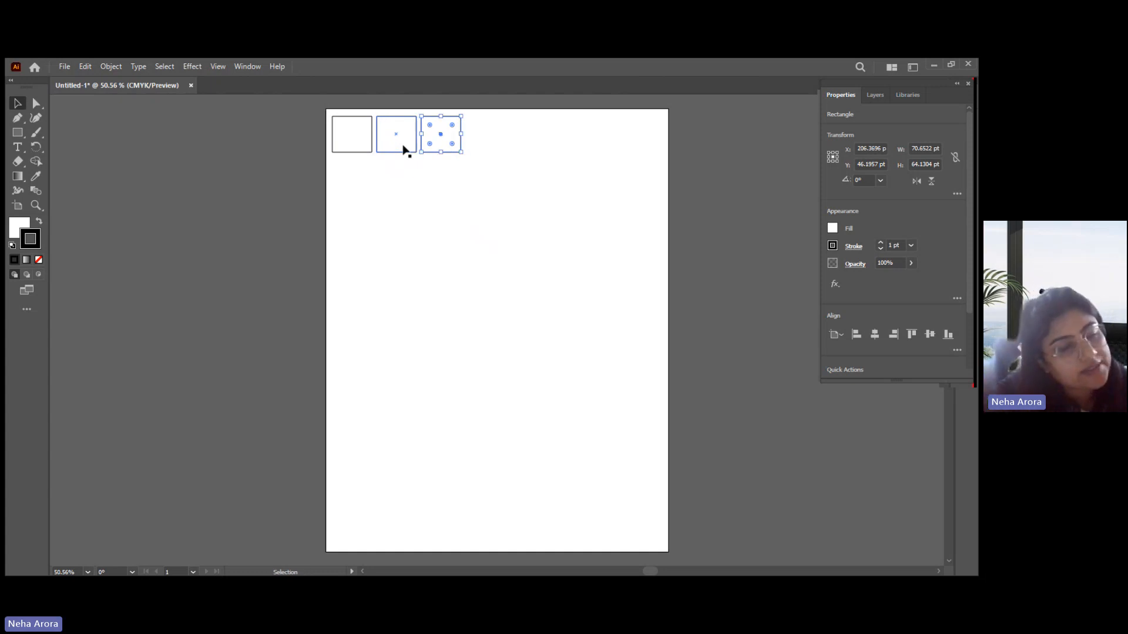
pyautogui.hotkey('ctrl', 'd')
pyautogui.hotkey('ctrl', 'd')
pyautogui.hotkey('ctrl', 'd')
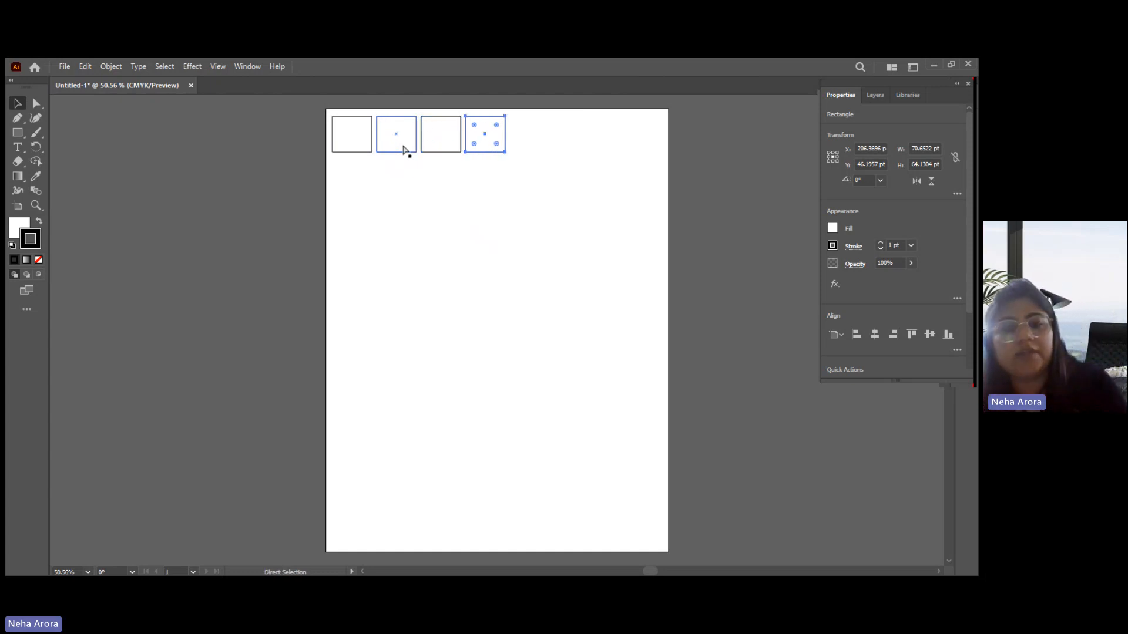
pyautogui.hotkey('ctrl', 'd')
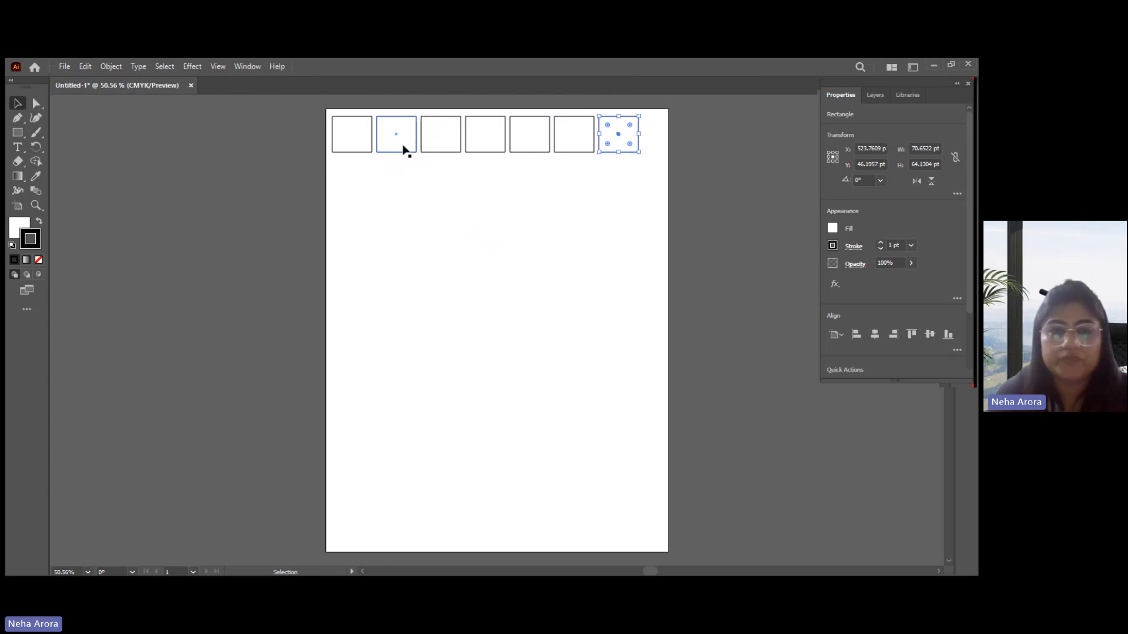
# Undo the repeated copies until only the original rectangle remains in the artboard's upper-left corner
pyautogui.hotkey('ctrl', 'z')
pyautogui.hotkey('ctrl', 'z')
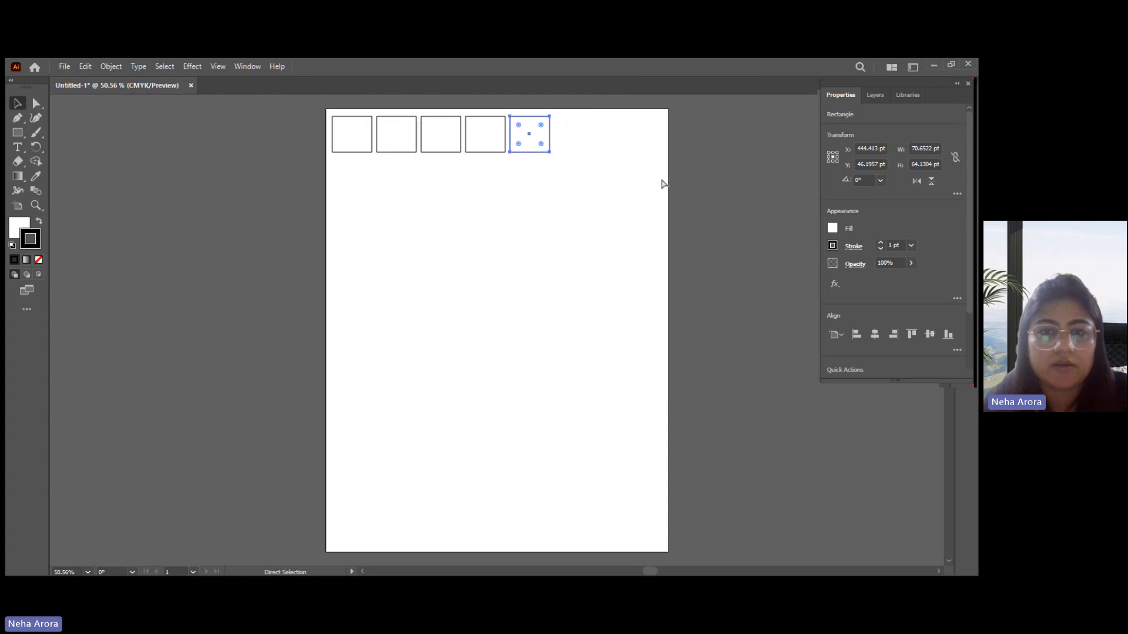
pyautogui.hotkey('ctrl', 'z')
pyautogui.hotkey('ctrl', 'z')
pyautogui.hotkey('ctrl', 'z')
pyautogui.hotkey('ctrl', 'z')
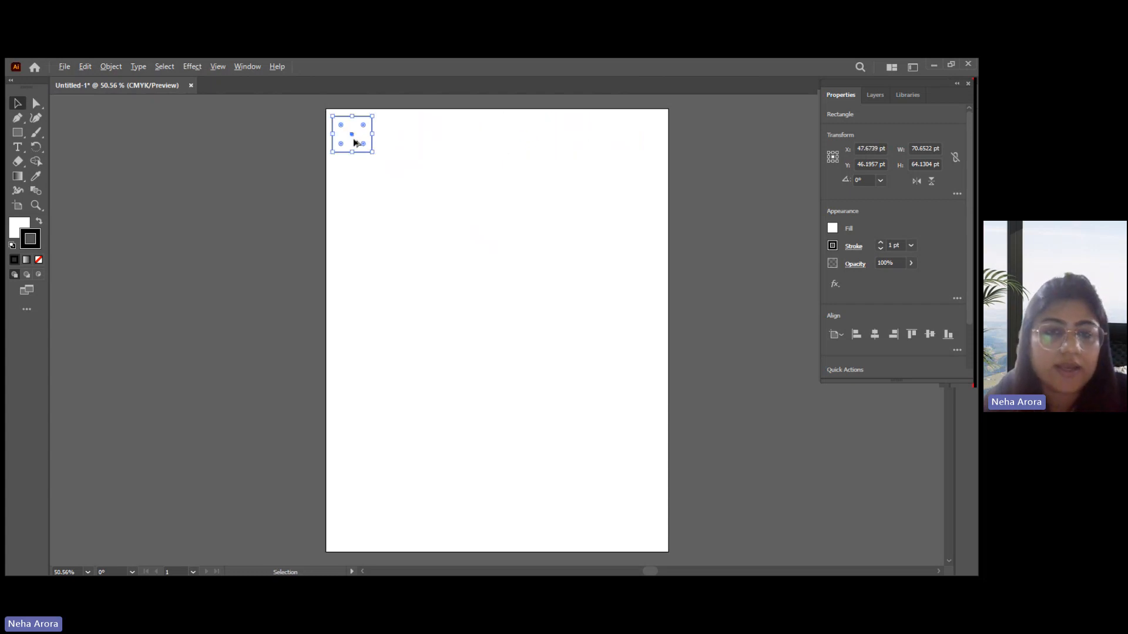
# Place a copy of the rectangle directly below the original, offset about 72 pt vertically
pyautogui.moveTo(354, 142); pyautogui.dragTo(356, 183)
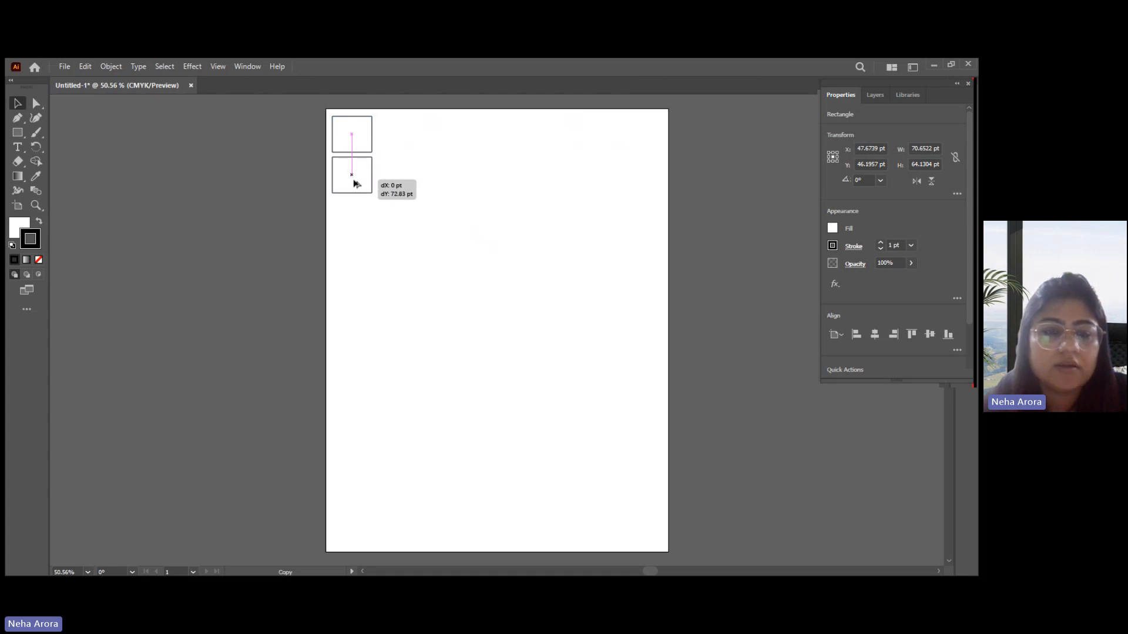
pyautogui.moveTo(356, 183); pyautogui.dragTo(403, 155)
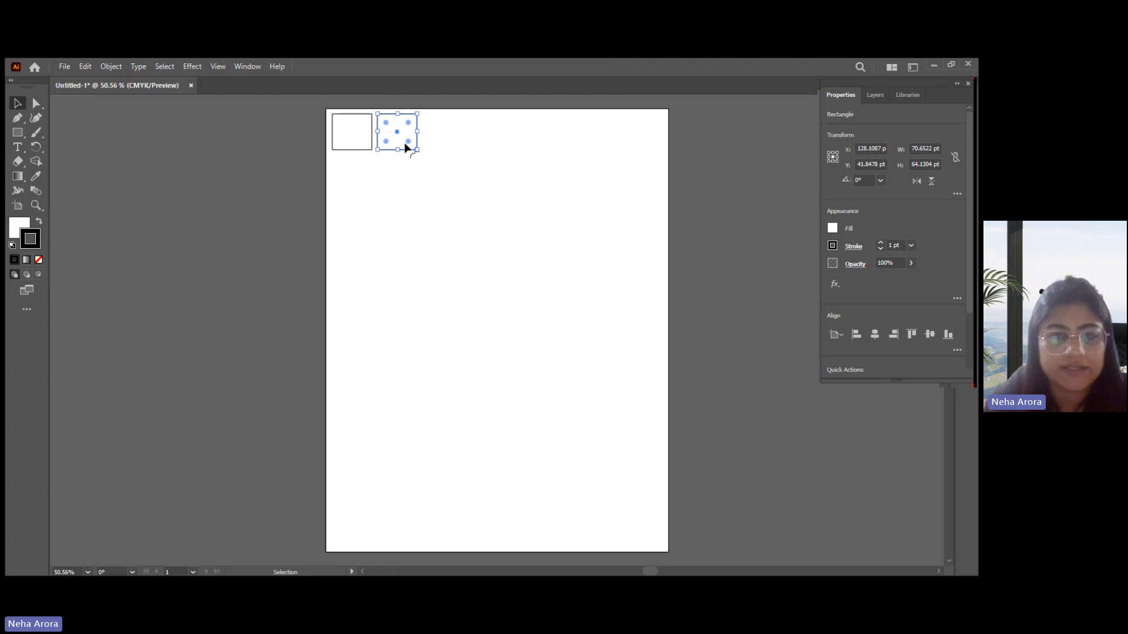
pyautogui.moveTo(405, 143)
pyautogui.mouseDown()
pyautogui.moveTo(403, 158)
pyautogui.moveTo(405, 143)
pyautogui.moveTo(417, 154)
pyautogui.mouseUp()
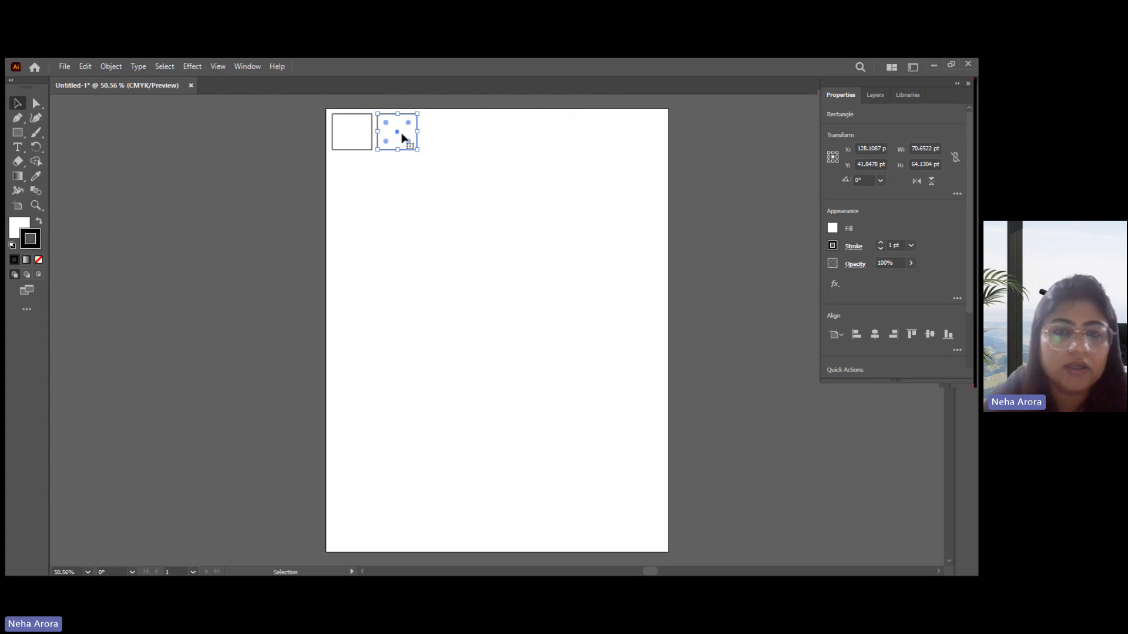
pyautogui.moveTo(403, 139); pyautogui.dragTo(360, 180)
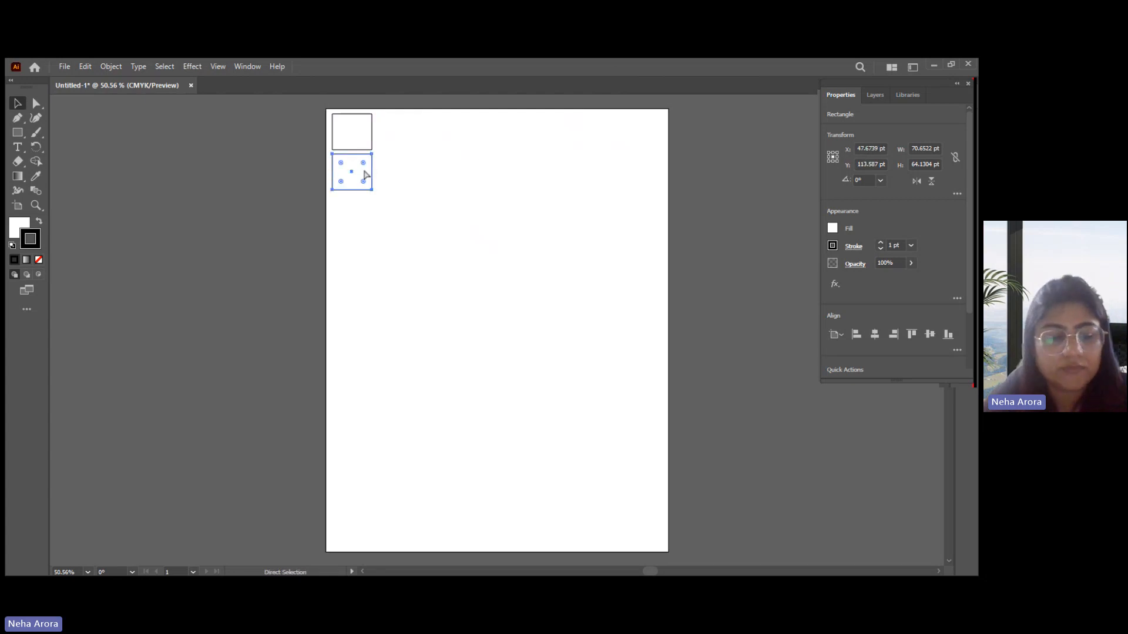
pyautogui.hotkey('ctrl', 'd')
pyautogui.hotkey('ctrl', 'z')
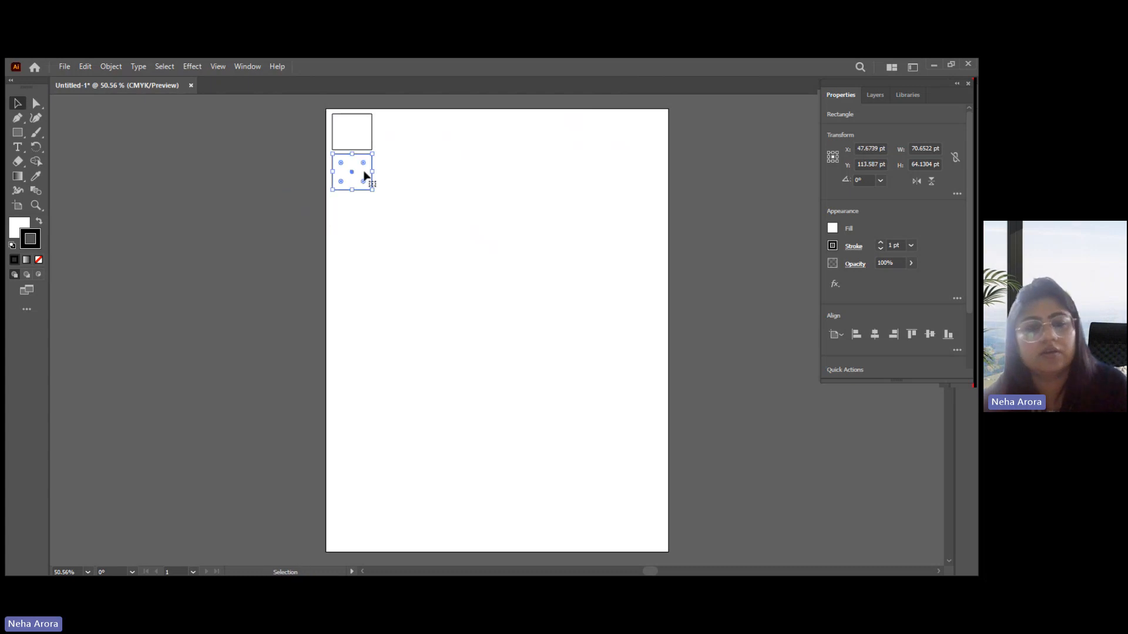
# Try to copy the second rectangle about 72 pt further down, undoing each attempt
pyautogui.moveTo(364, 171); pyautogui.dragTo(363, 216)
pyautogui.press('shift')
pyautogui.hotkey('ctrl', 'z')
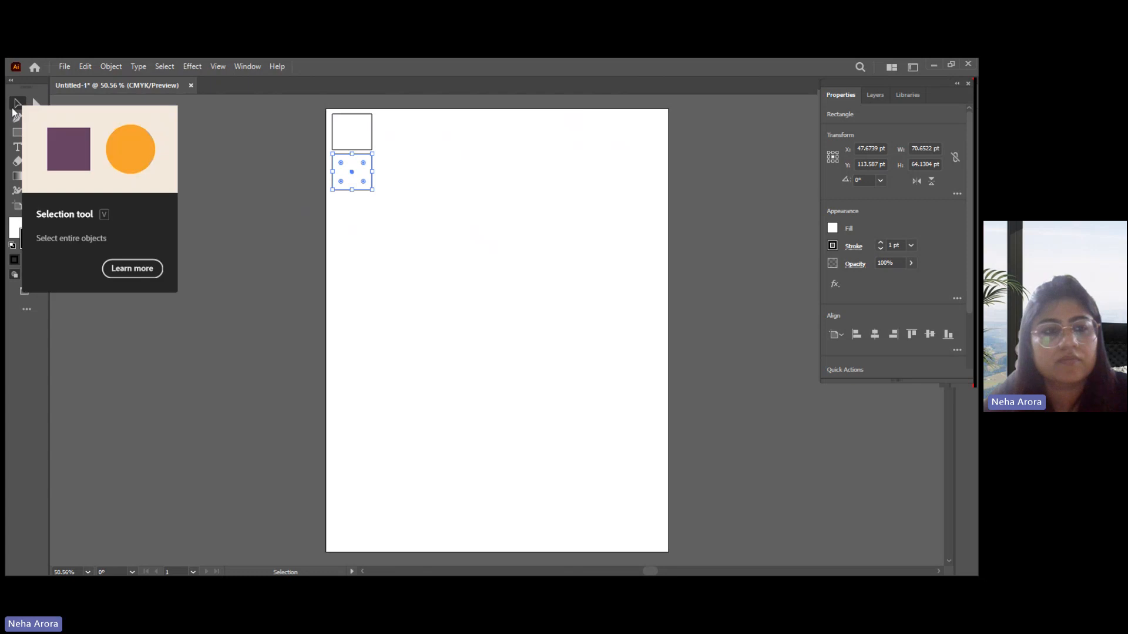
pyautogui.moveTo(352, 171); pyautogui.dragTo(358, 217)
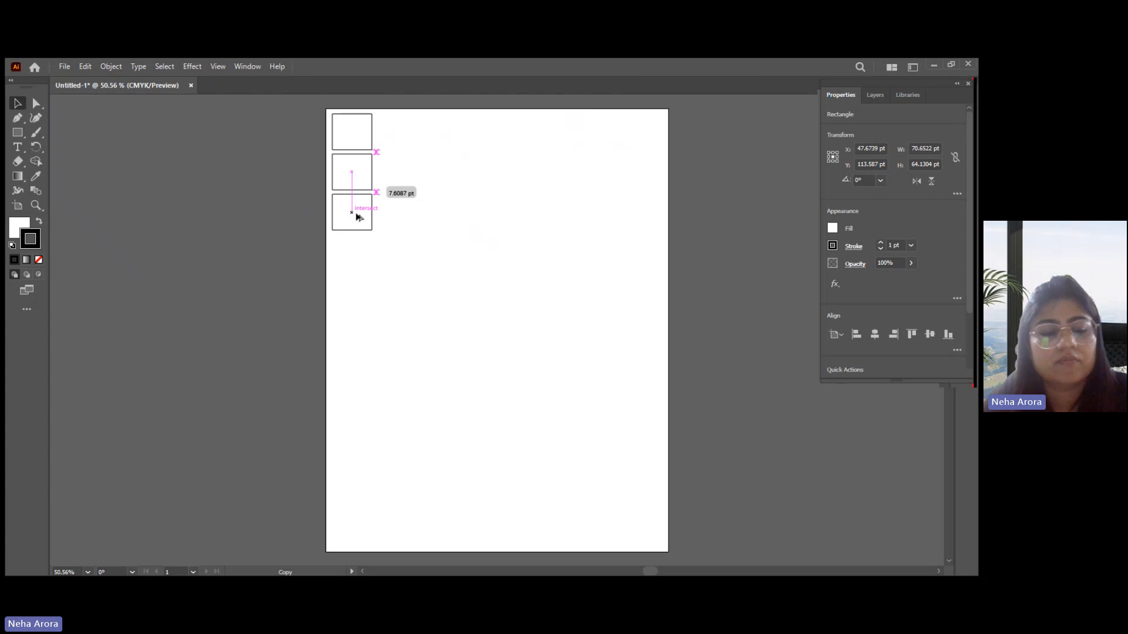
pyautogui.moveTo(356, 214); pyautogui.dragTo(356, 214)
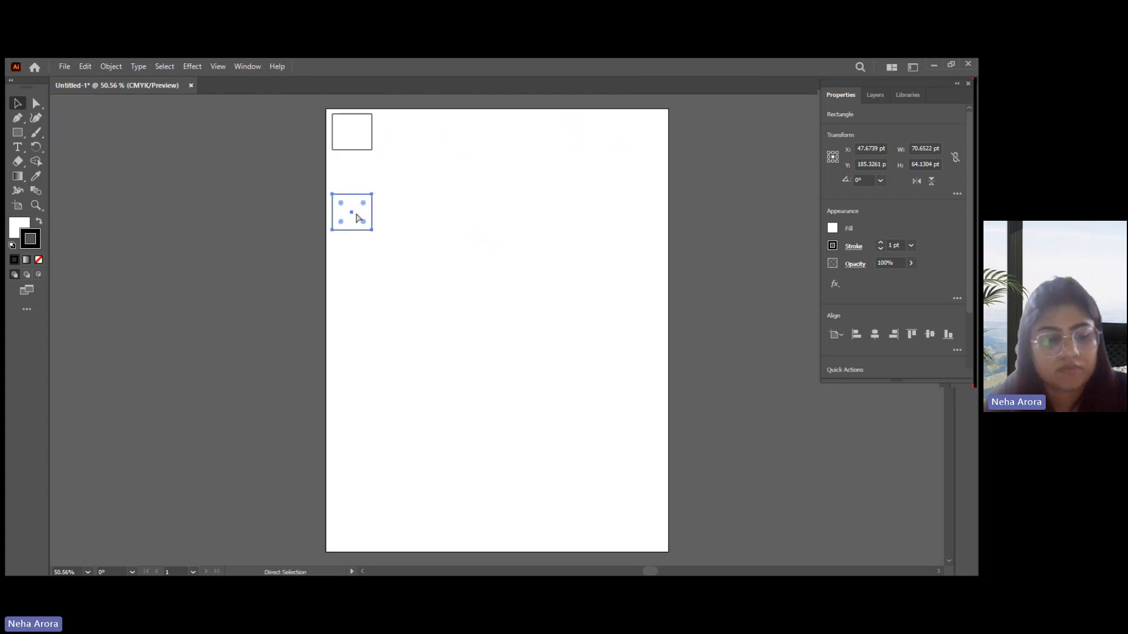
pyautogui.hotkey('ctrl', 'z')
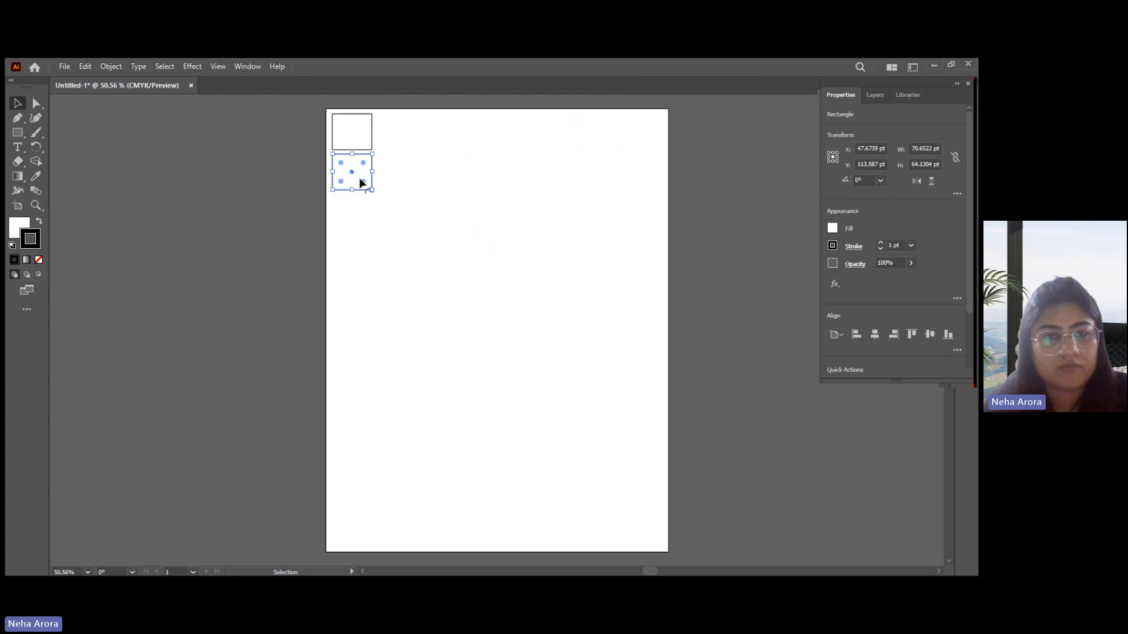
# Copy the second rectangle about 72 pt downward and repeat the transformation to complete a column of eleven down the artboard
pyautogui.moveTo(360, 181); pyautogui.dragTo(357, 222)
pyautogui.hotkey('ctrl', 'd')
pyautogui.hotkey('ctrl', 'd')
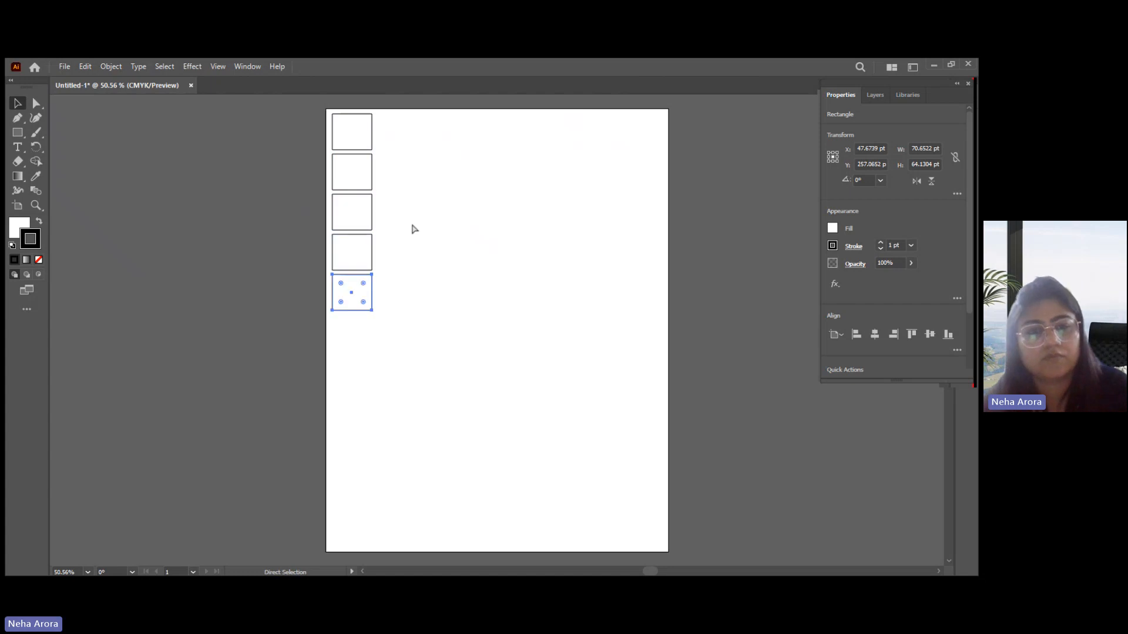
pyautogui.hotkey('ctrl', 'd')
pyautogui.hotkey('ctrl', 'd')
pyautogui.hotkey('ctrl', 'd')
pyautogui.hotkey('ctrl', 'd')
pyautogui.hotkey('ctrl', 'd')
pyautogui.hotkey('ctrl', 'd')
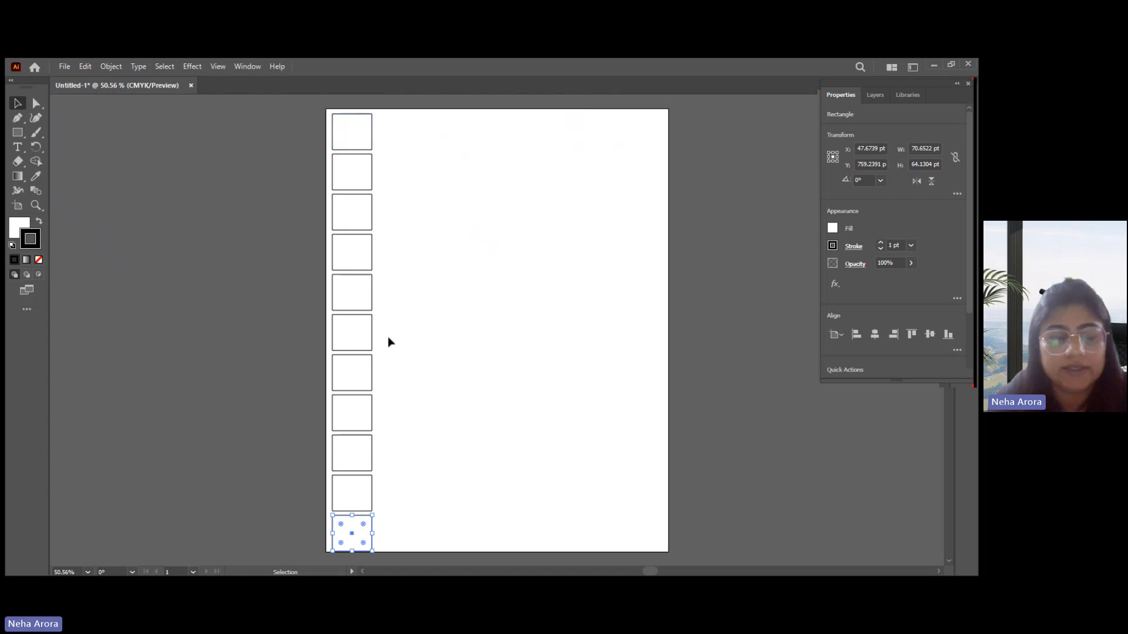
# Select the whole column of eleven rectangles, try to duplicate it about 79 pt to the right, and undo the move
pyautogui.click(402, 298)
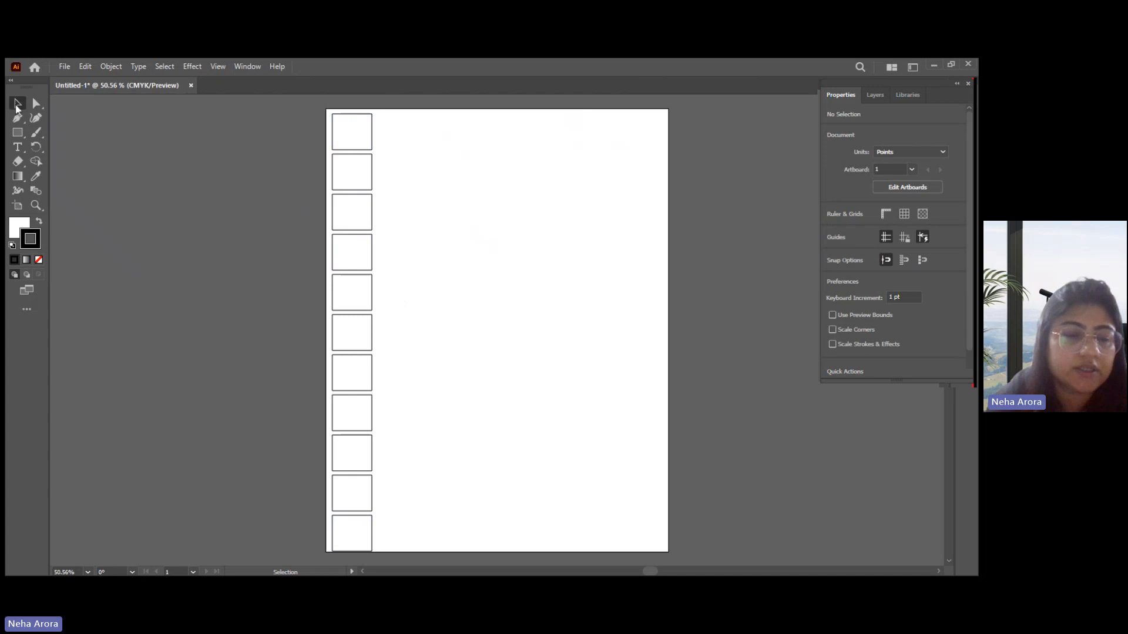
pyautogui.moveTo(386, 120); pyautogui.dragTo(327, 553)
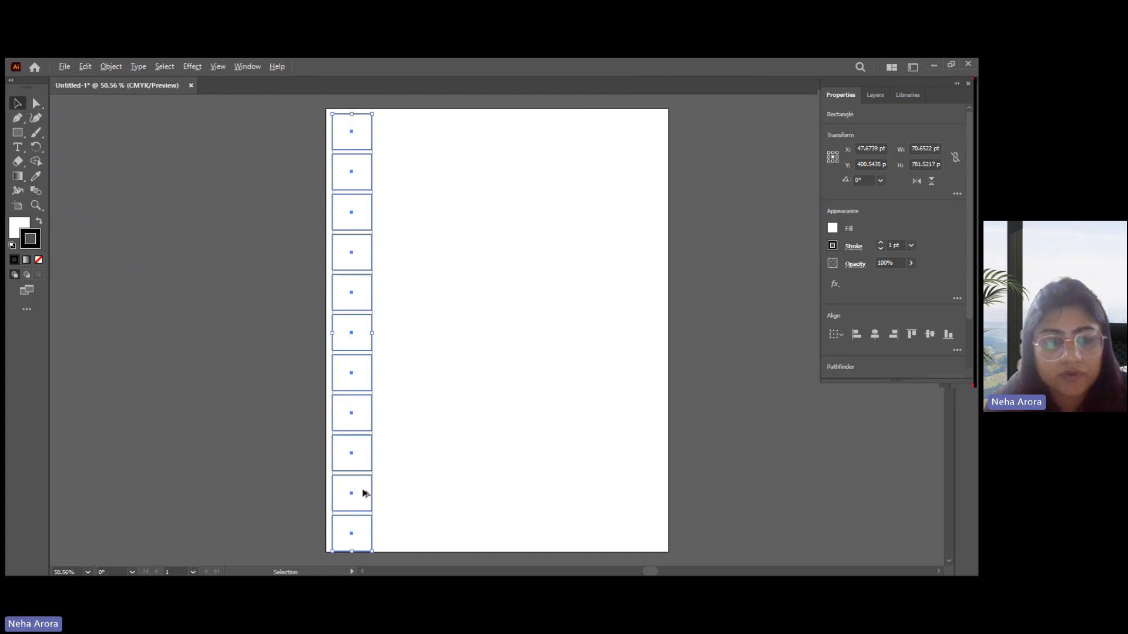
pyautogui.moveTo(363, 493); pyautogui.dragTo(409, 493)
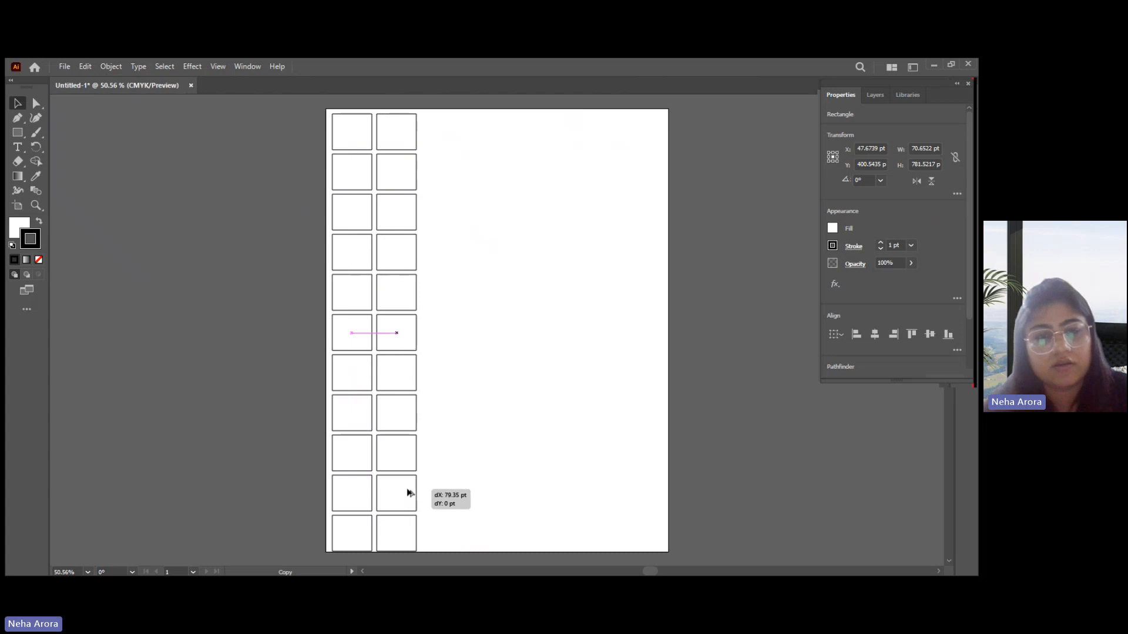
pyautogui.moveTo(409, 494); pyautogui.dragTo(408, 494)
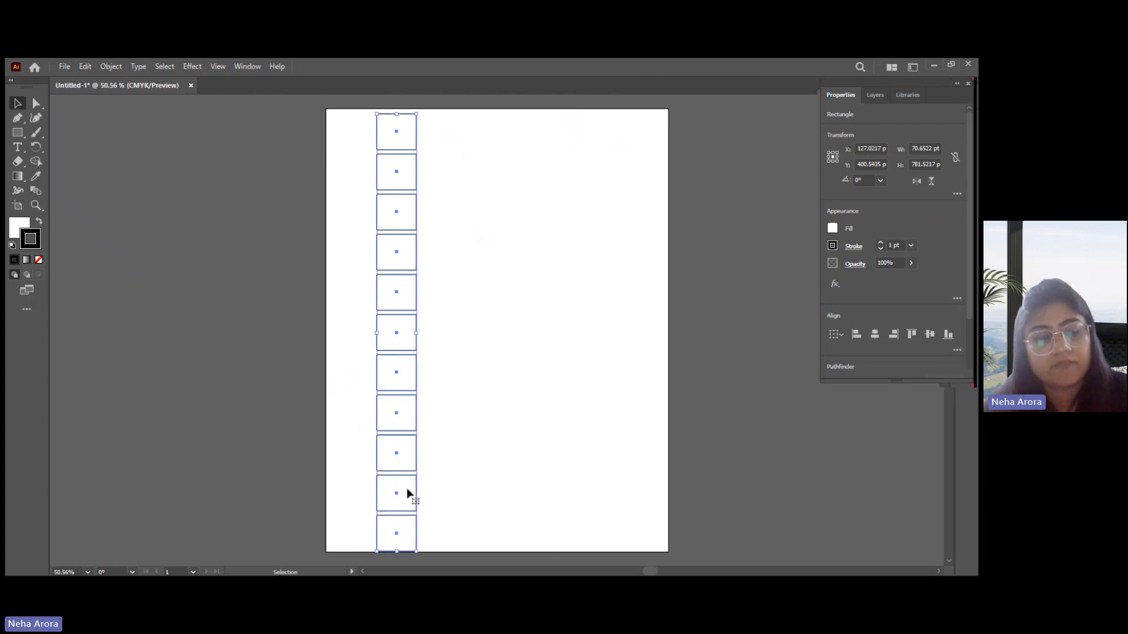
pyautogui.hotkey('ctrl', 'z')
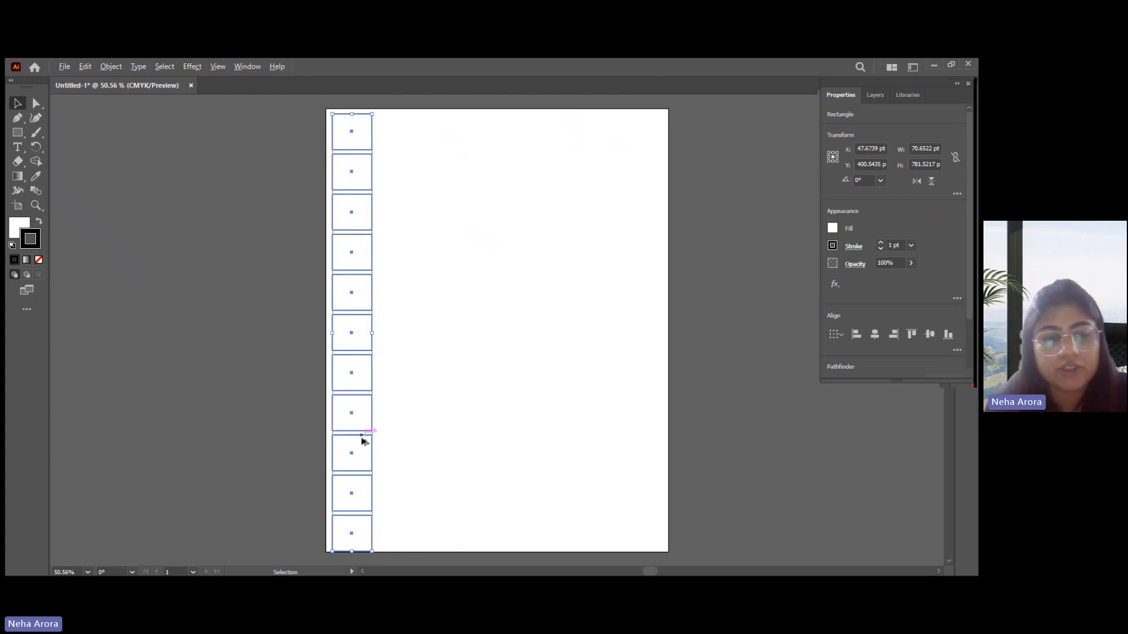
# Copy the selected column about 80 pt to its right, repeat the transformation to make seven columns, and deselect everything
pyautogui.moveTo(364, 417); pyautogui.dragTo(419, 417)
pyautogui.hotkey('ctrl', 'z')
pyautogui.hotkey('ctrl', 'z')
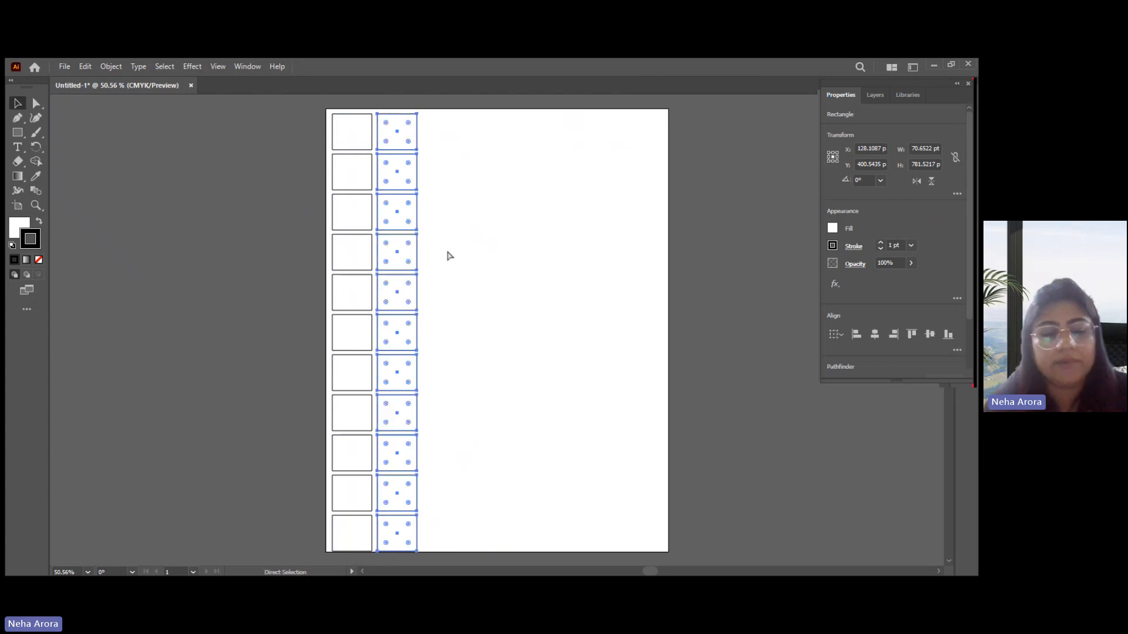
pyautogui.hotkey('ctrl', 'd')
pyautogui.hotkey('ctrl', 'd')
pyautogui.hotkey('ctrl', 'd')
pyautogui.hotkey('ctrl', 'd')
pyautogui.hotkey('ctrl', 'd')
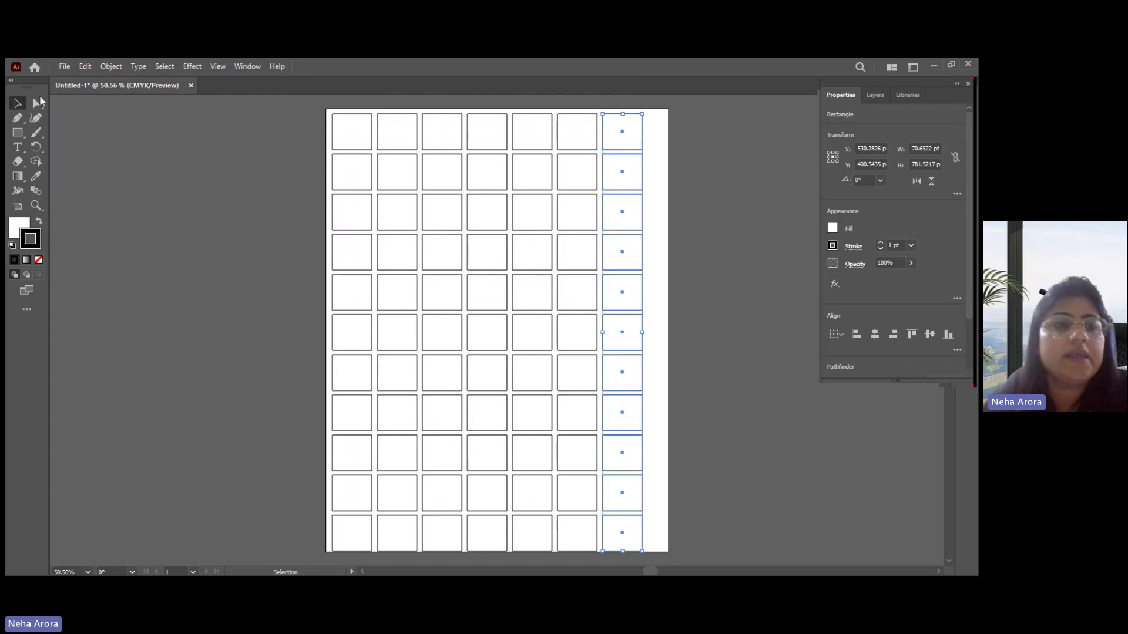
pyautogui.click(687, 224)
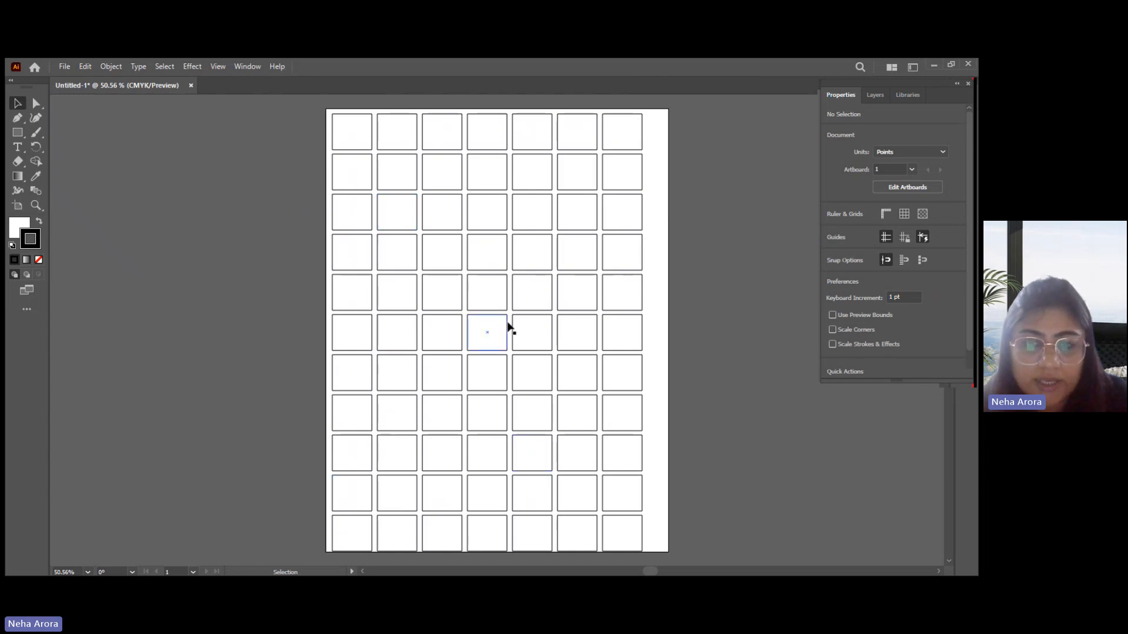
# Select all seven rectangles in the bottom row of the grid together
pyautogui.click(353, 534)
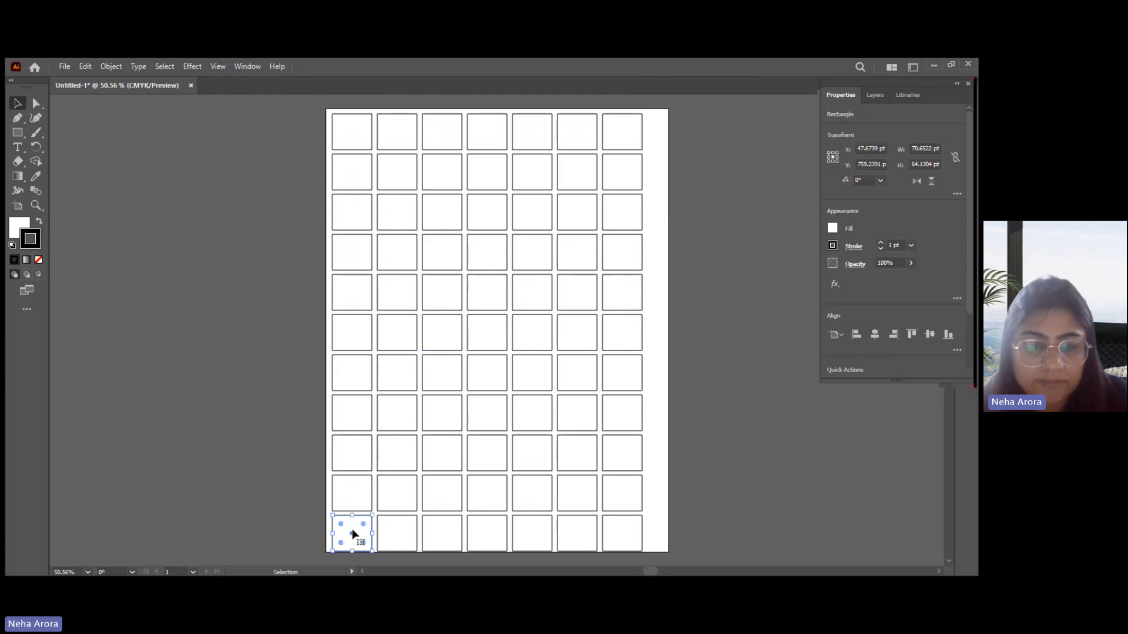
pyautogui.keyDown('shift'); pyautogui.click(408, 543); pyautogui.keyUp('shift')
pyautogui.keyDown('shift'); pyautogui.click(448, 532); pyautogui.keyUp('shift')
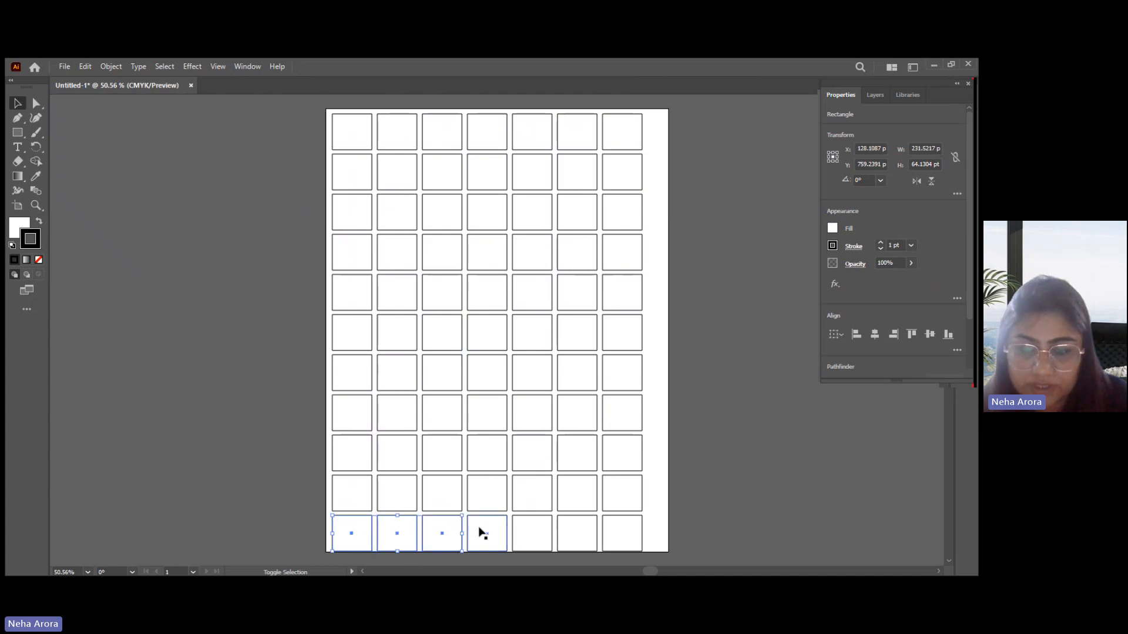
pyautogui.keyDown('shift'); pyautogui.click(527, 533); pyautogui.keyUp('shift')
pyautogui.keyDown('shift'); pyautogui.click(564, 532); pyautogui.keyUp('shift')
pyautogui.keyDown('shift'); pyautogui.click(624, 534); pyautogui.keyUp('shift')
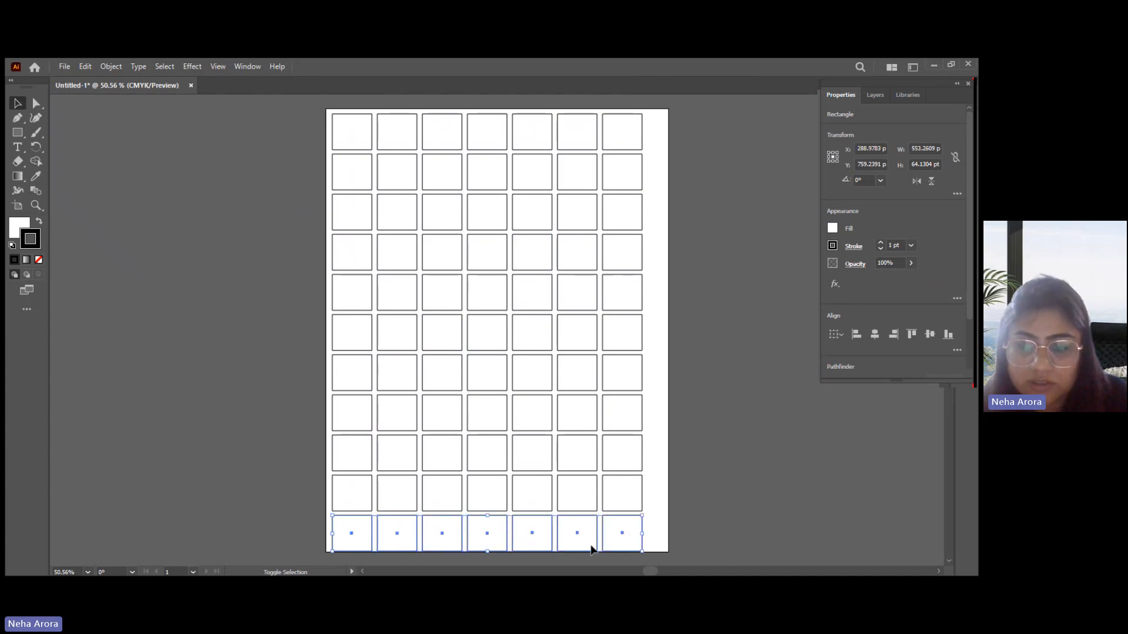
pyautogui.keyDown('shift'); pyautogui.click(344, 459); pyautogui.keyUp('shift')
pyautogui.keyDown('shift'); pyautogui.click(411, 456); pyautogui.keyUp('shift')
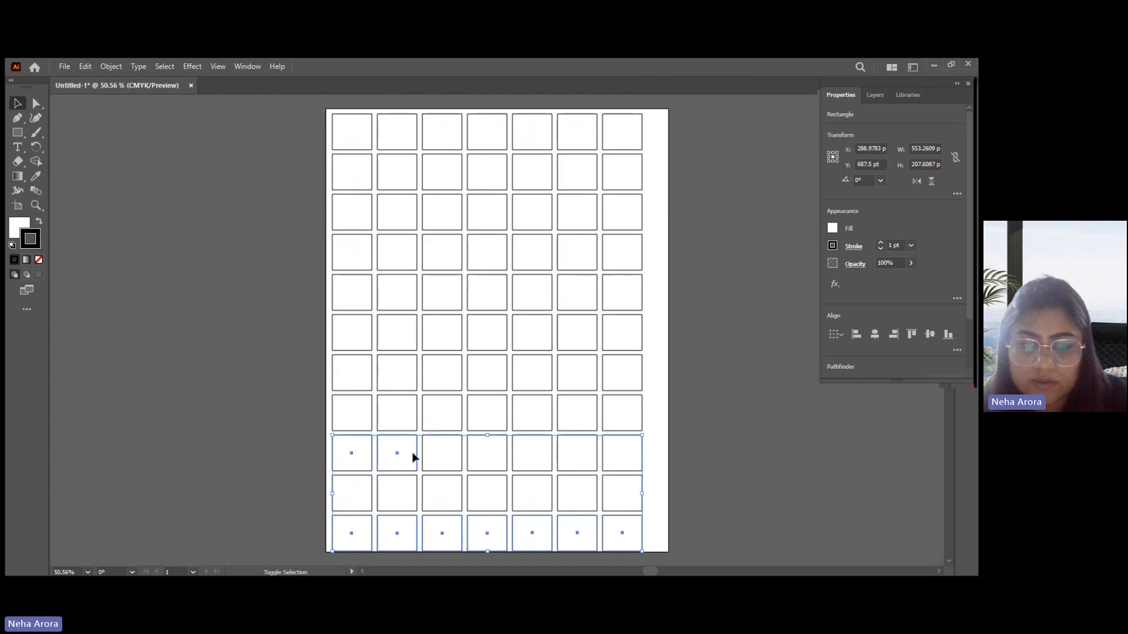
pyautogui.keyDown('shift'); pyautogui.click(459, 464); pyautogui.keyUp('shift')
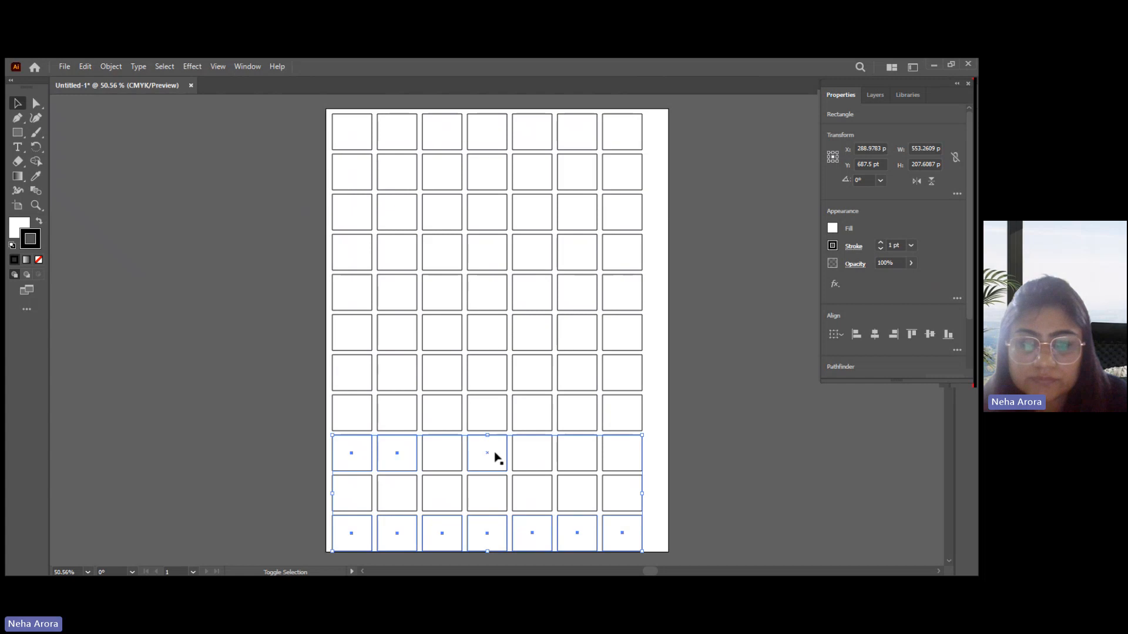
pyautogui.click(626, 468)
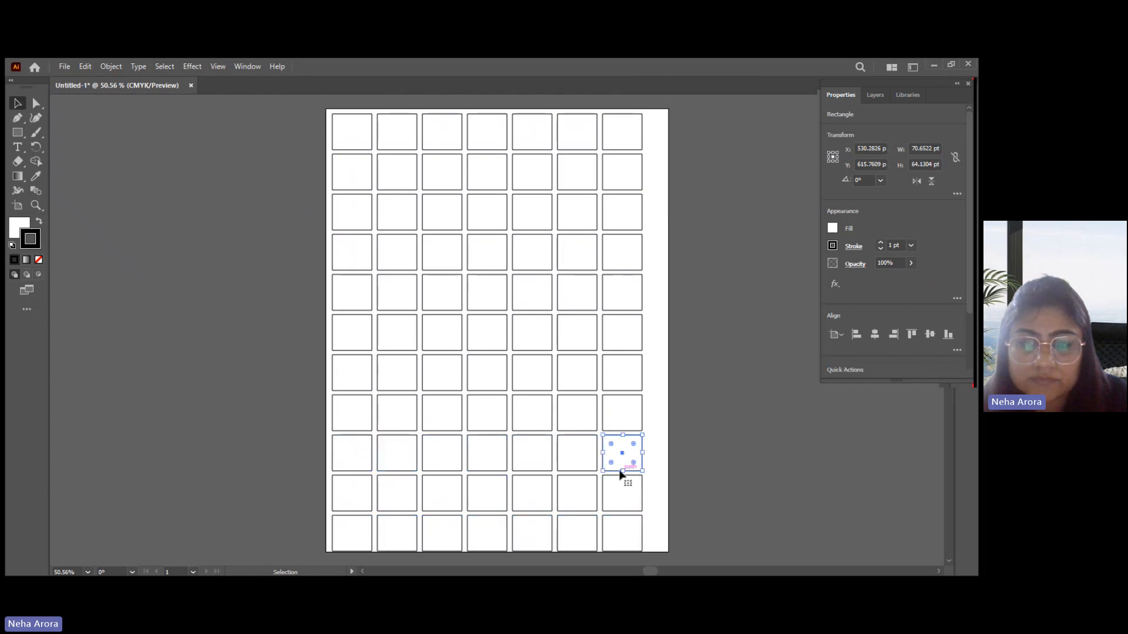
pyautogui.click(567, 464)
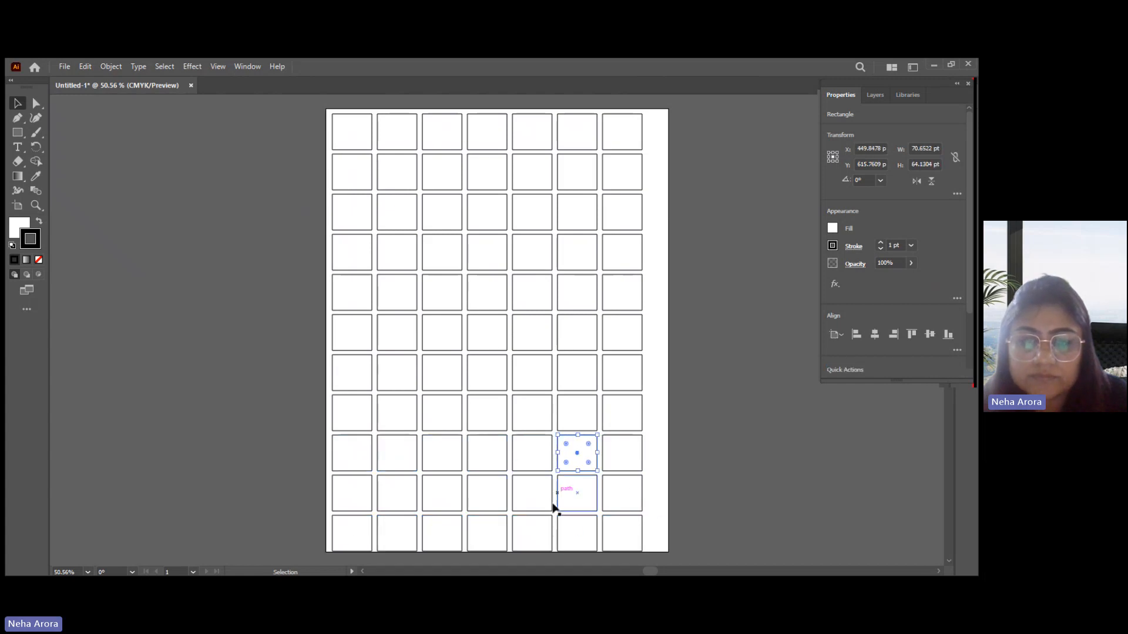
pyautogui.keyDown('shift'); pyautogui.click(356, 535); pyautogui.keyUp('shift')
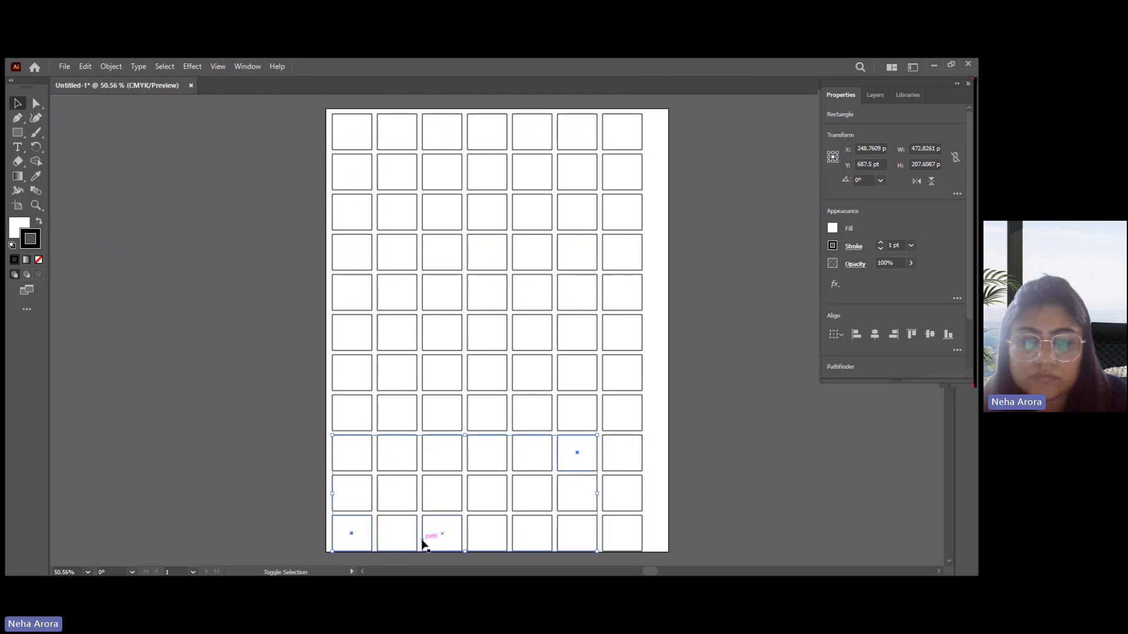
pyautogui.keyDown('ctrl'); pyautogui.click(410, 535); pyautogui.keyUp('ctrl')
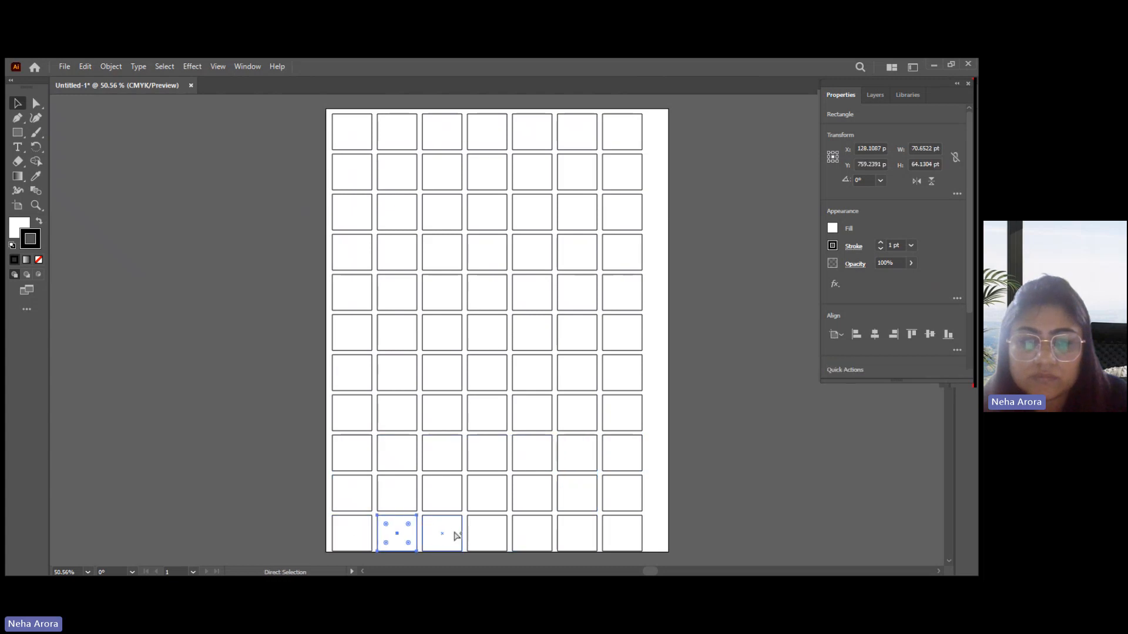
pyautogui.keyDown('ctrl'); pyautogui.click(447, 535); pyautogui.keyUp('ctrl')
pyautogui.keyDown('ctrl'); pyautogui.click(491, 534); pyautogui.keyUp('ctrl')
pyautogui.keyDown('ctrl'); pyautogui.click(526, 535); pyautogui.keyUp('ctrl')
pyautogui.keyDown('ctrl'); pyautogui.click(579, 535); pyautogui.keyUp('ctrl')
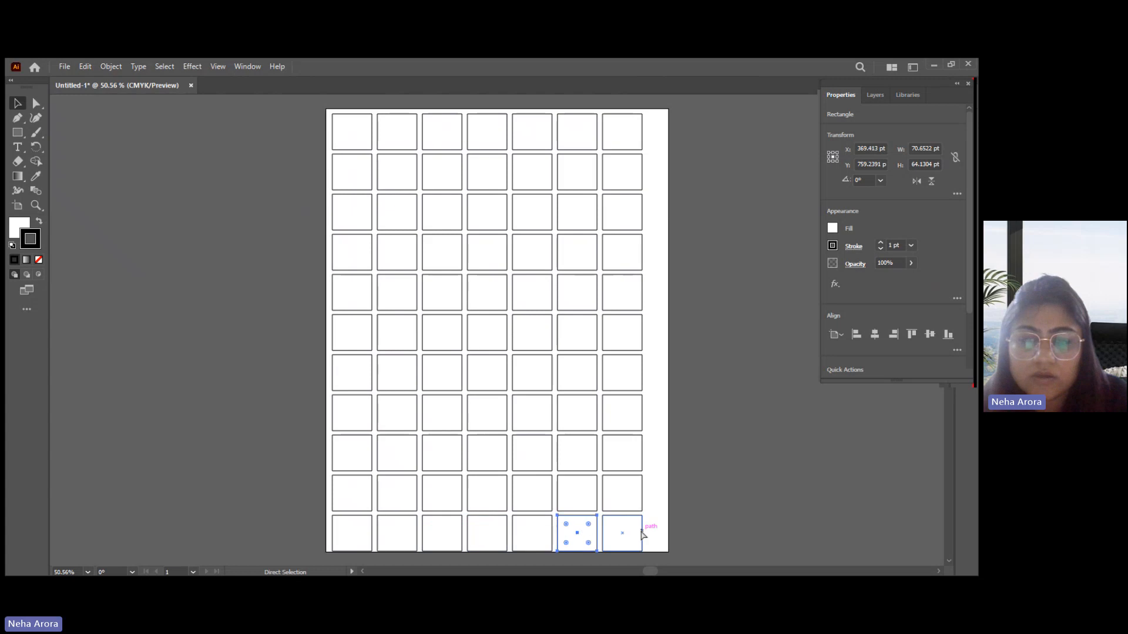
pyautogui.keyDown('ctrl'); pyautogui.click(641, 535); pyautogui.keyUp('ctrl')
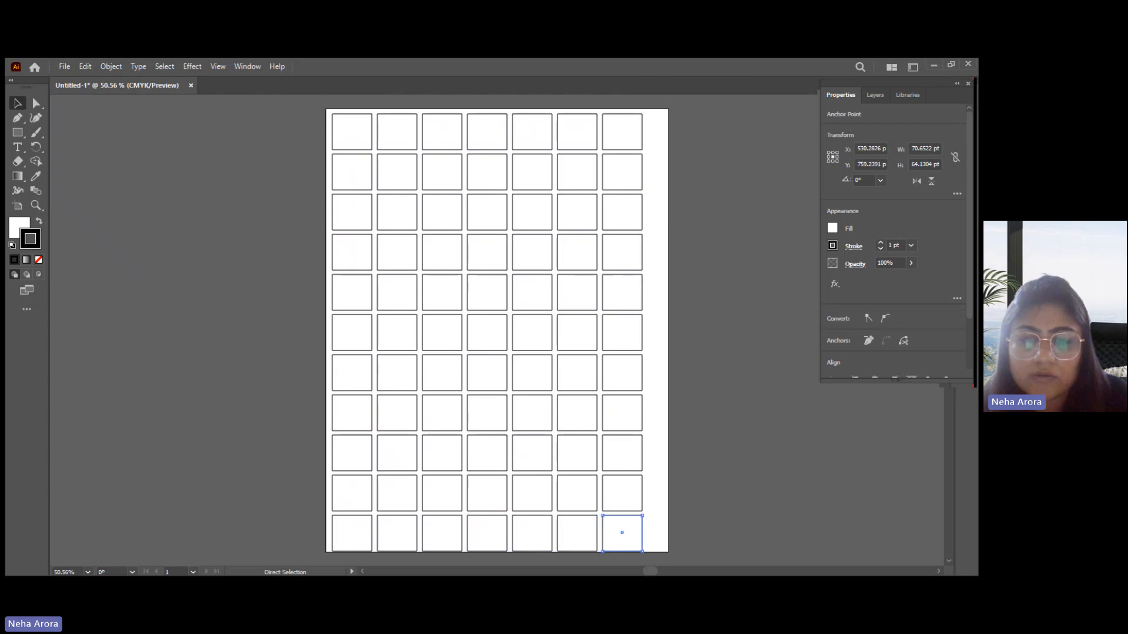
pyautogui.keyDown('shift'); pyautogui.click(348, 457); pyautogui.keyUp('shift')
pyautogui.keyDown('shift'); pyautogui.click(397, 463); pyautogui.keyUp('shift')
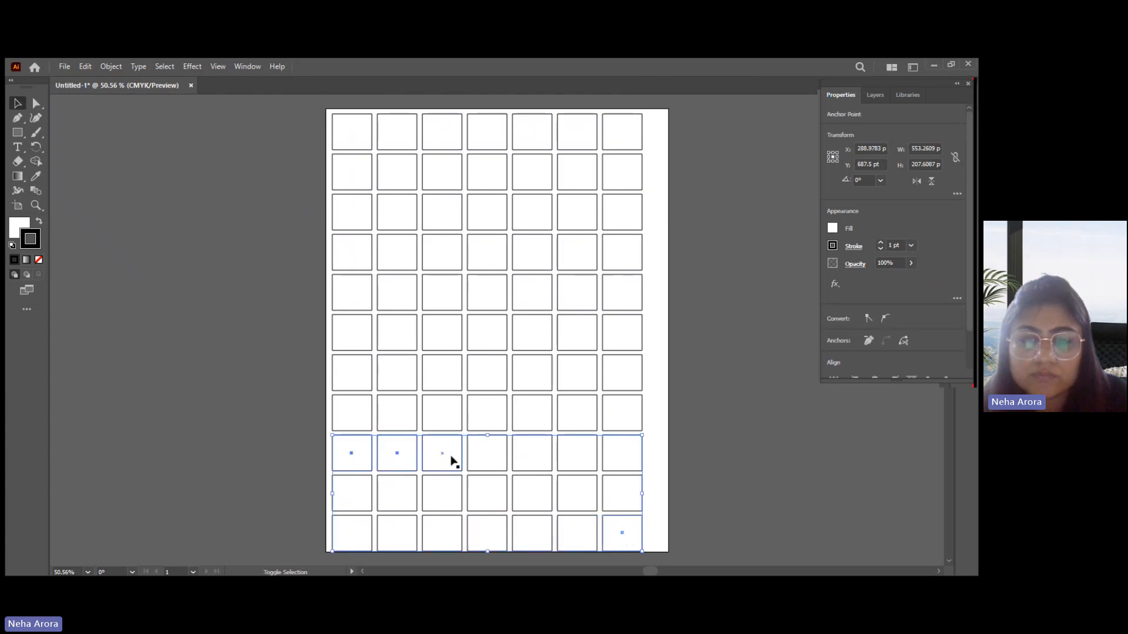
pyautogui.click(535, 463)
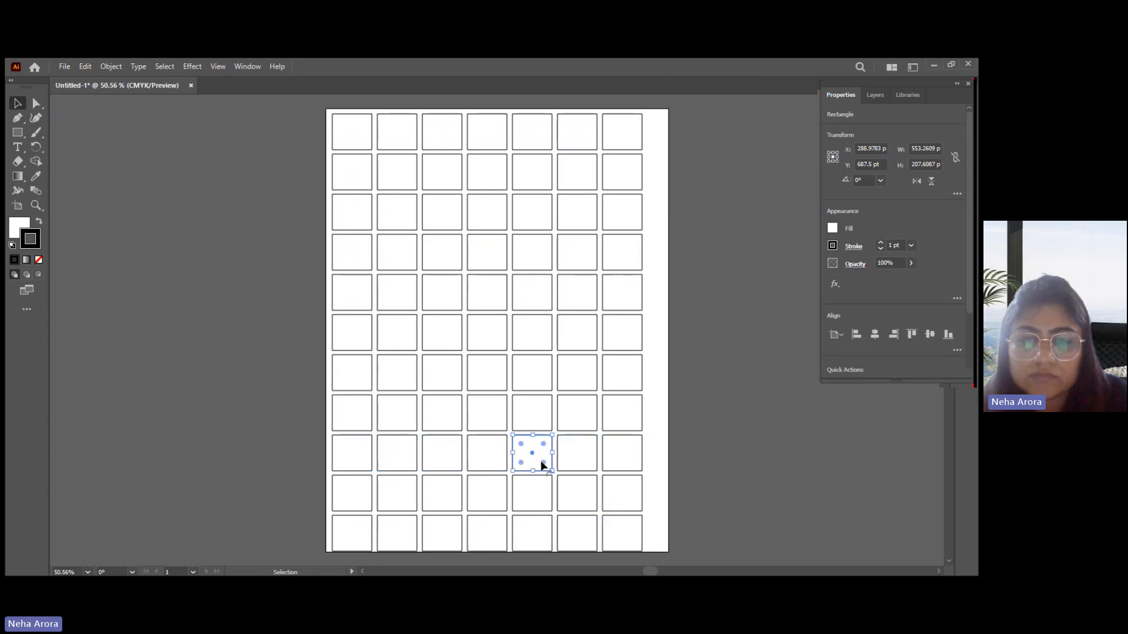
# Select all seven rectangles in the bottom row of the grid and delete them
pyautogui.click(412, 544)
pyautogui.keyDown('shift'); pyautogui.click(348, 542); pyautogui.keyUp('shift')
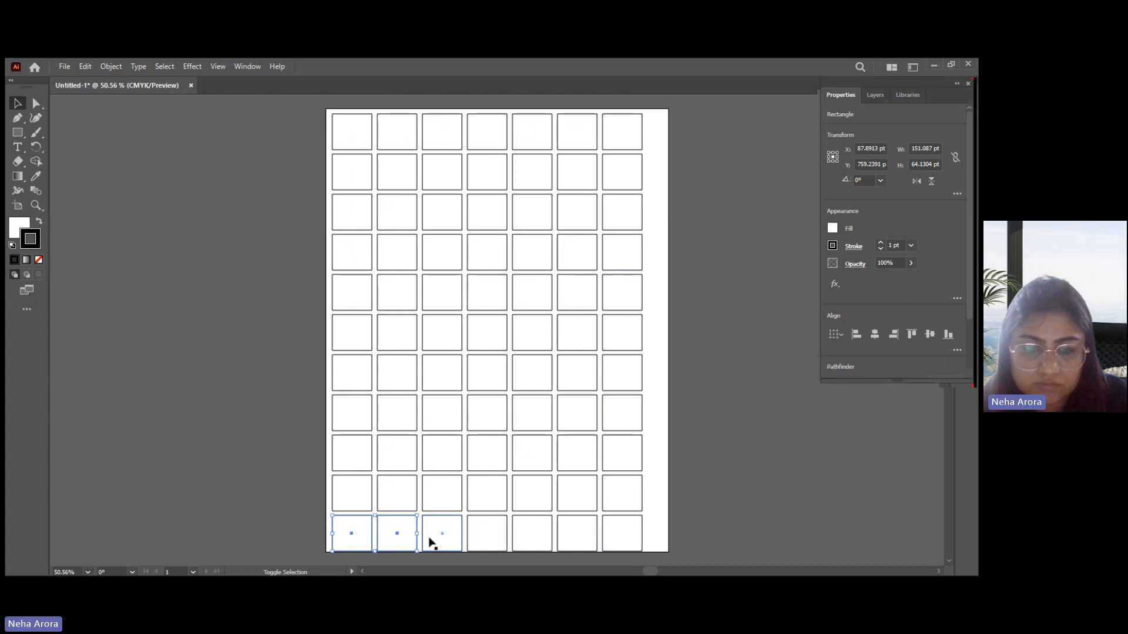
pyautogui.keyDown('shift'); pyautogui.click(441, 542); pyautogui.keyUp('shift')
pyautogui.keyDown('shift'); pyautogui.click(488, 542); pyautogui.keyUp('shift')
pyautogui.keyDown('shift'); pyautogui.click(533, 542); pyautogui.keyUp('shift')
pyautogui.keyDown('shift'); pyautogui.click(585, 541); pyautogui.keyUp('shift')
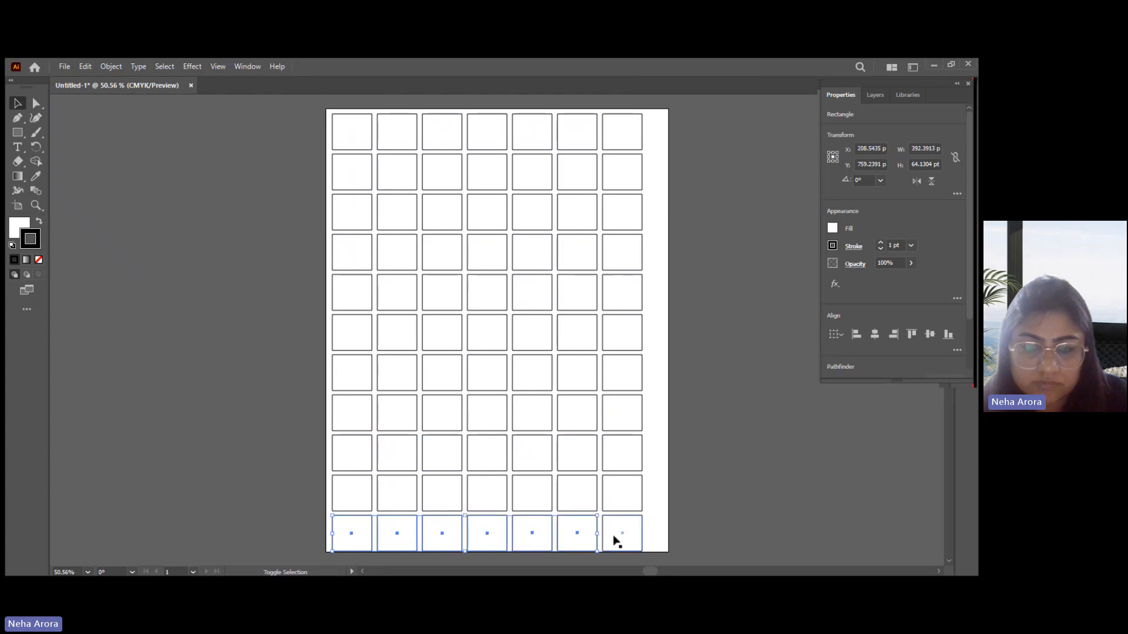
pyautogui.keyDown('shift'); pyautogui.click(615, 540); pyautogui.keyUp('shift')
pyautogui.press('Delete')
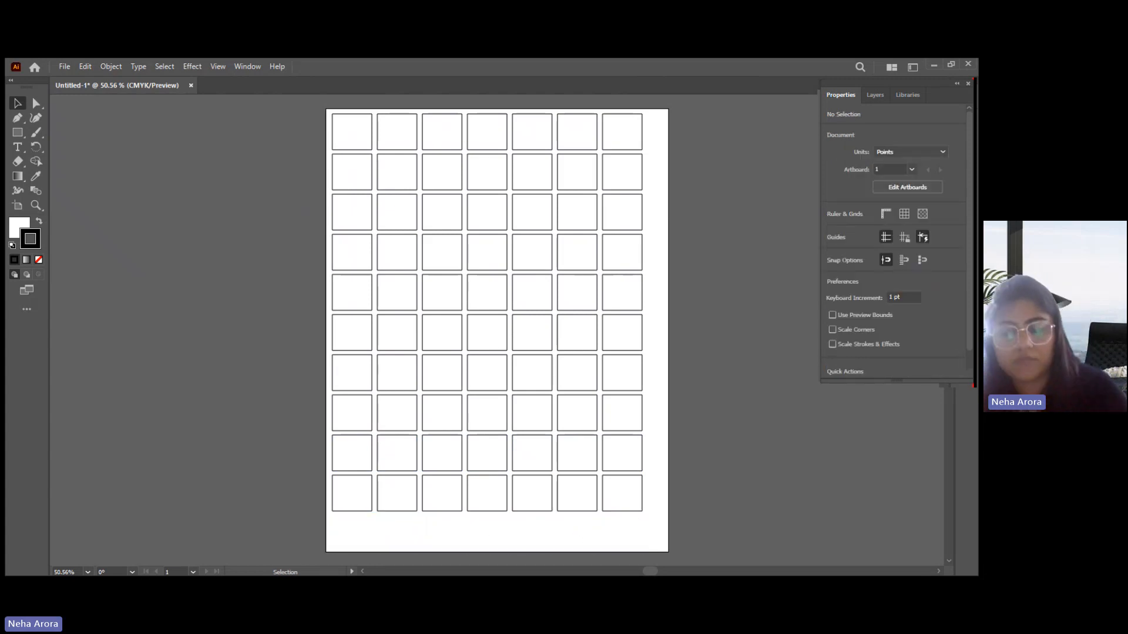
# Select all seven rectangles in the ninth row from the top and delete them
pyautogui.click(360, 466)
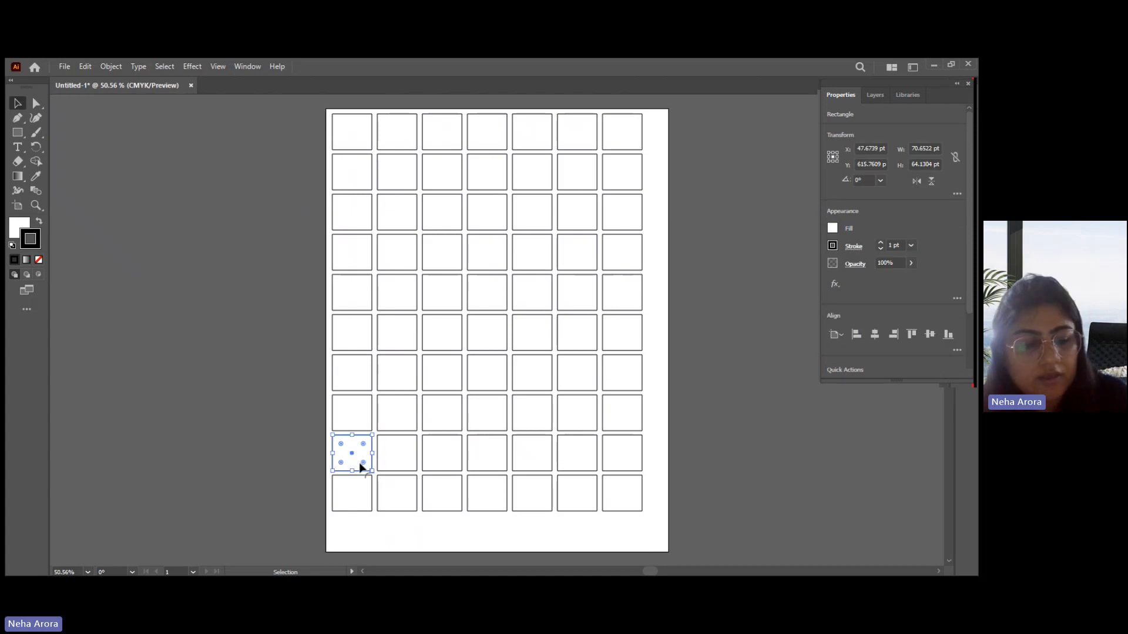
pyautogui.keyDown('shift'); pyautogui.click(391, 464); pyautogui.keyUp('shift')
pyautogui.keyDown('shift'); pyautogui.click(459, 467); pyautogui.keyUp('shift')
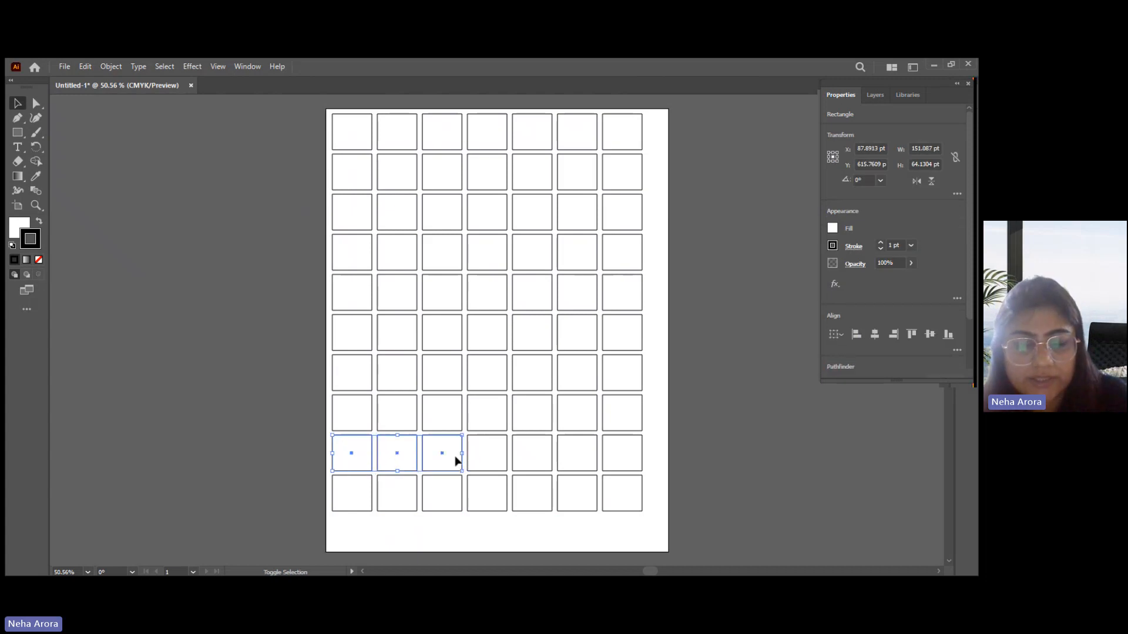
pyautogui.keyDown('shift'); pyautogui.click(492, 453); pyautogui.keyUp('shift')
pyautogui.keyDown('shift'); pyautogui.click(532, 452); pyautogui.keyUp('shift')
pyautogui.keyDown('shift'); pyautogui.click(574, 456); pyautogui.keyUp('shift')
pyautogui.keyDown('shift'); pyautogui.click(624, 456); pyautogui.keyUp('shift')
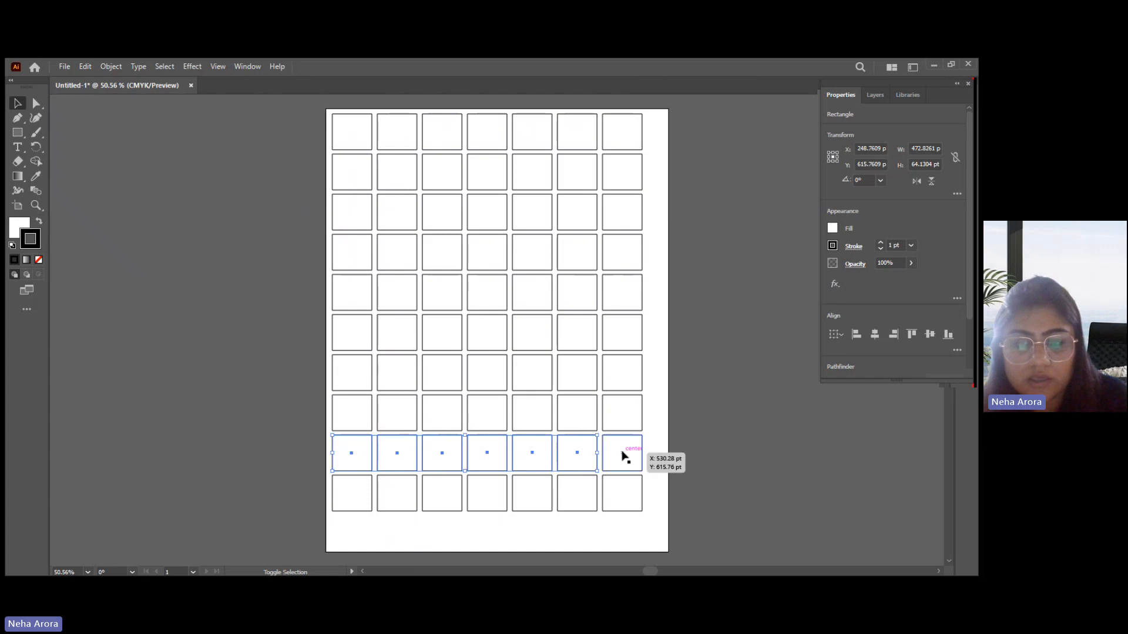
pyautogui.press('Delete')
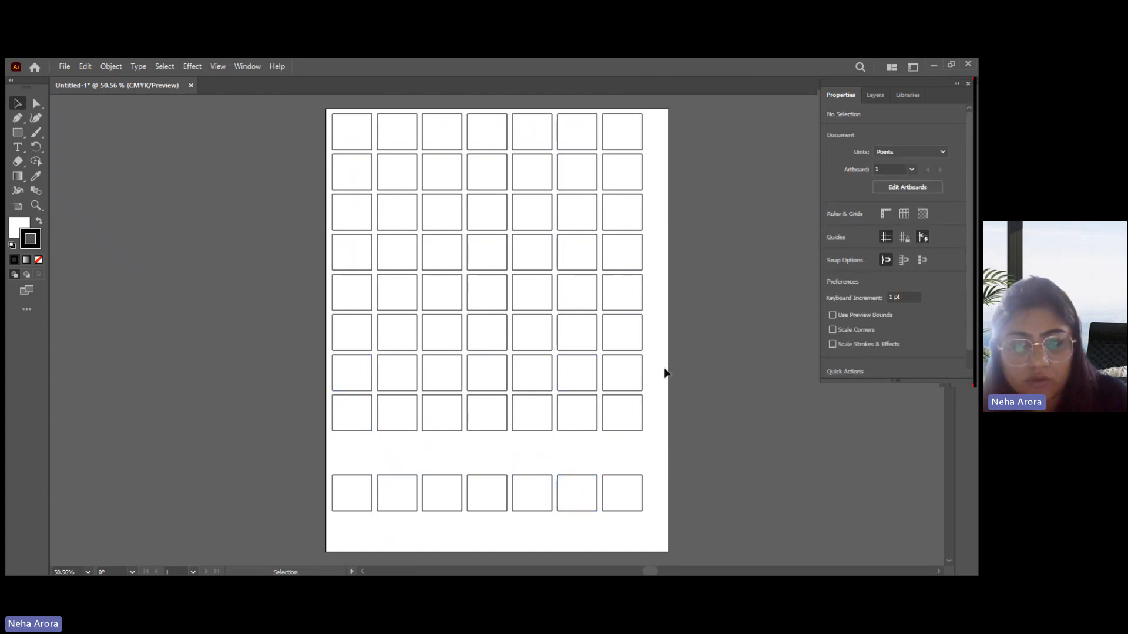
# Delete the seventh, fifth, third and first rows of rectangles, one whole row at a time
pyautogui.moveTo(665, 374); pyautogui.dragTo(343, 383)
pyautogui.press('Delete')
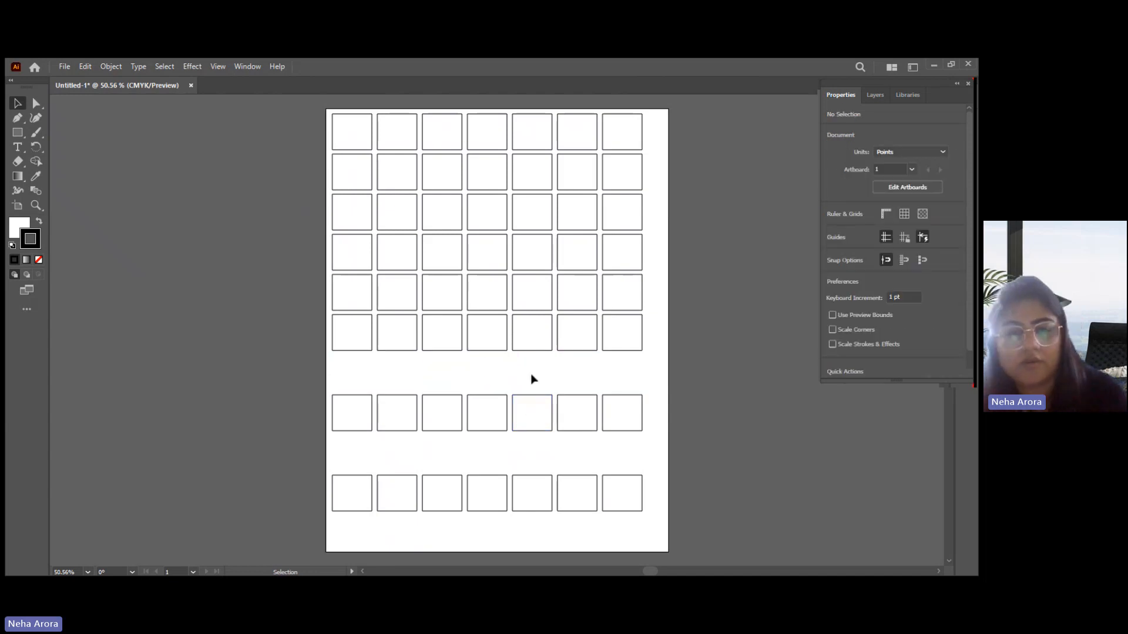
pyautogui.moveTo(651, 293); pyautogui.dragTo(332, 305)
pyautogui.press('Delete')
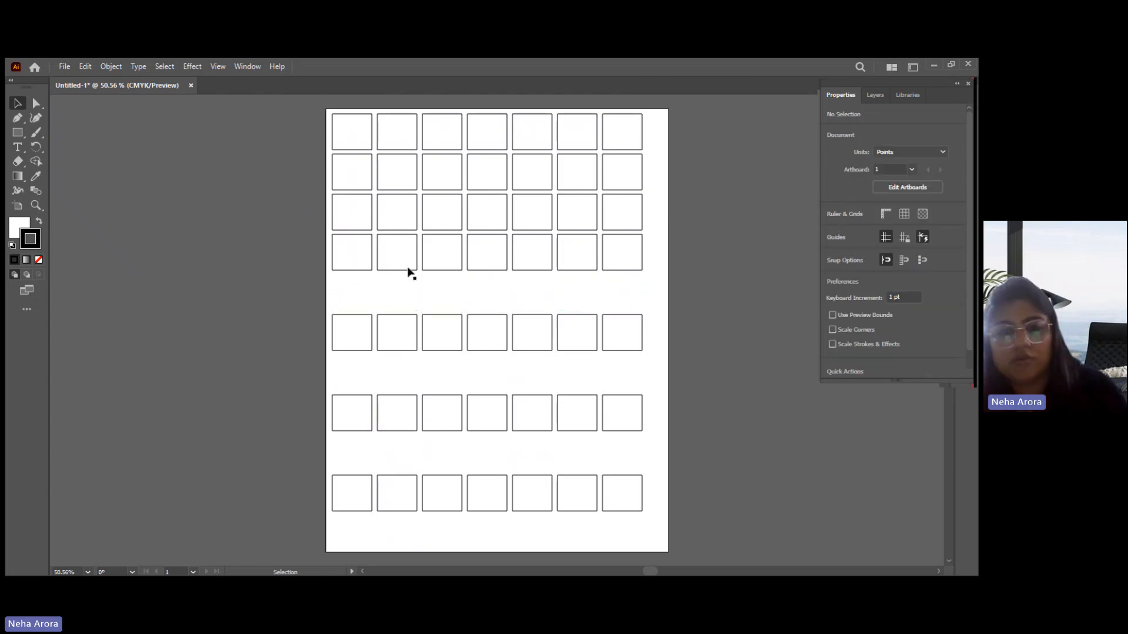
pyautogui.moveTo(655, 203); pyautogui.dragTo(328, 212)
pyautogui.press('Delete')
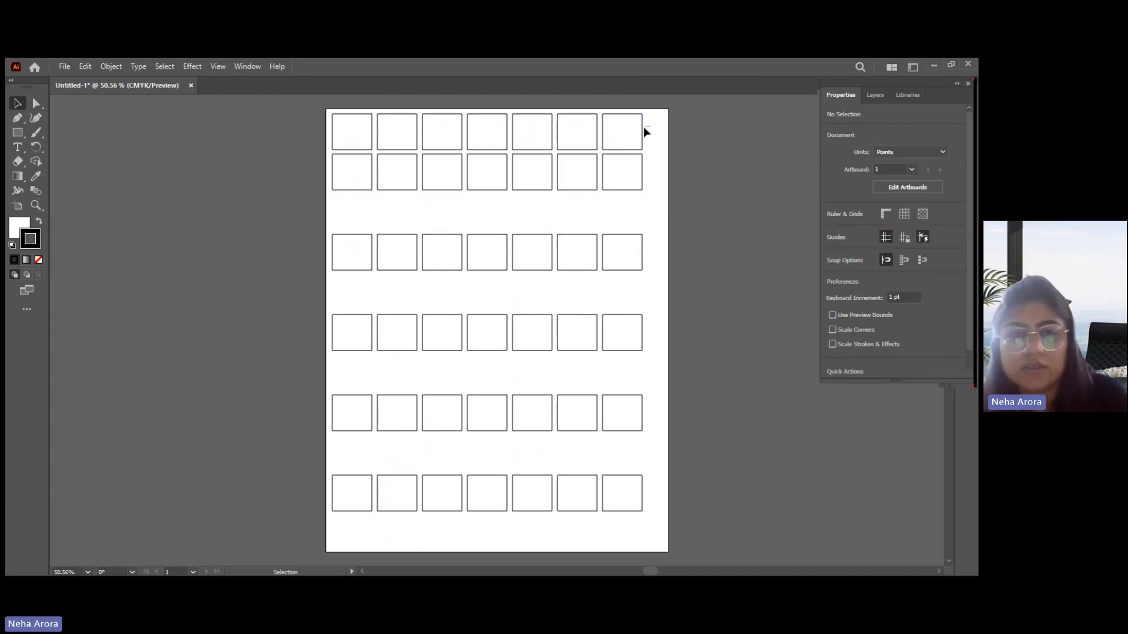
pyautogui.moveTo(642, 128); pyautogui.dragTo(333, 141)
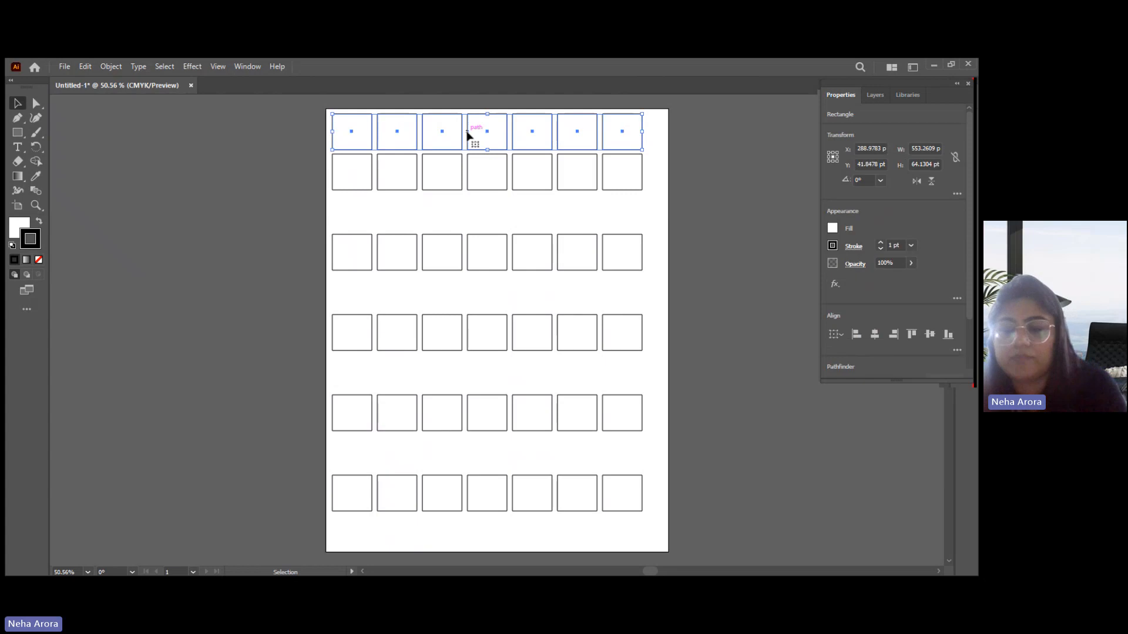
pyautogui.press('Delete')
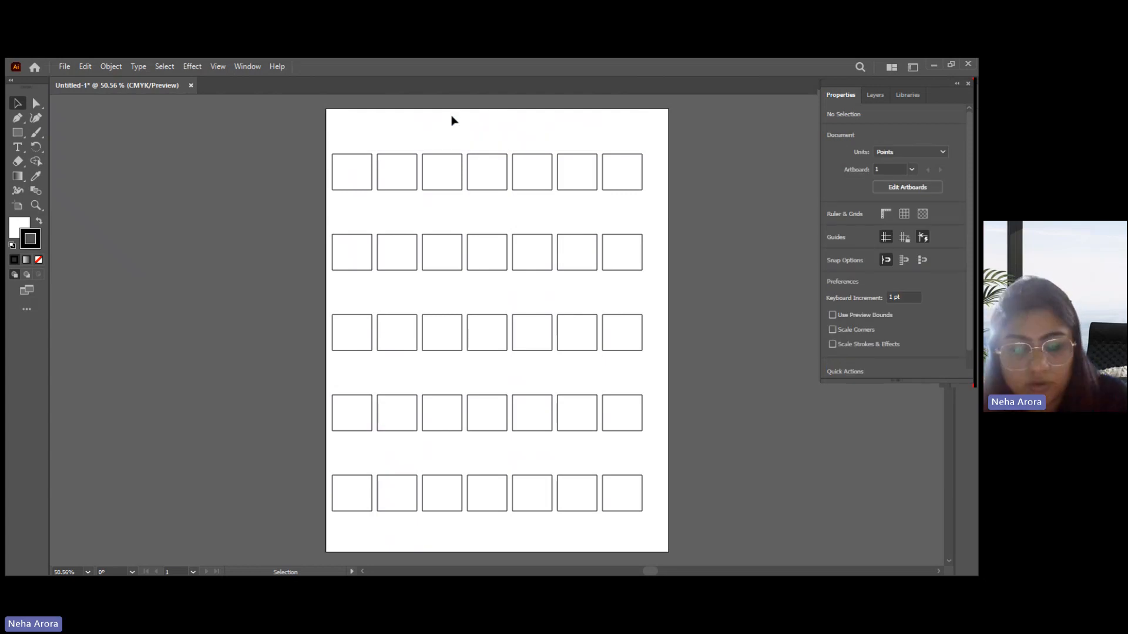
# Undo all the row deletions to restore the full eleven-row grid, and deselect everything
pyautogui.hotkey('ctrl', 'z')
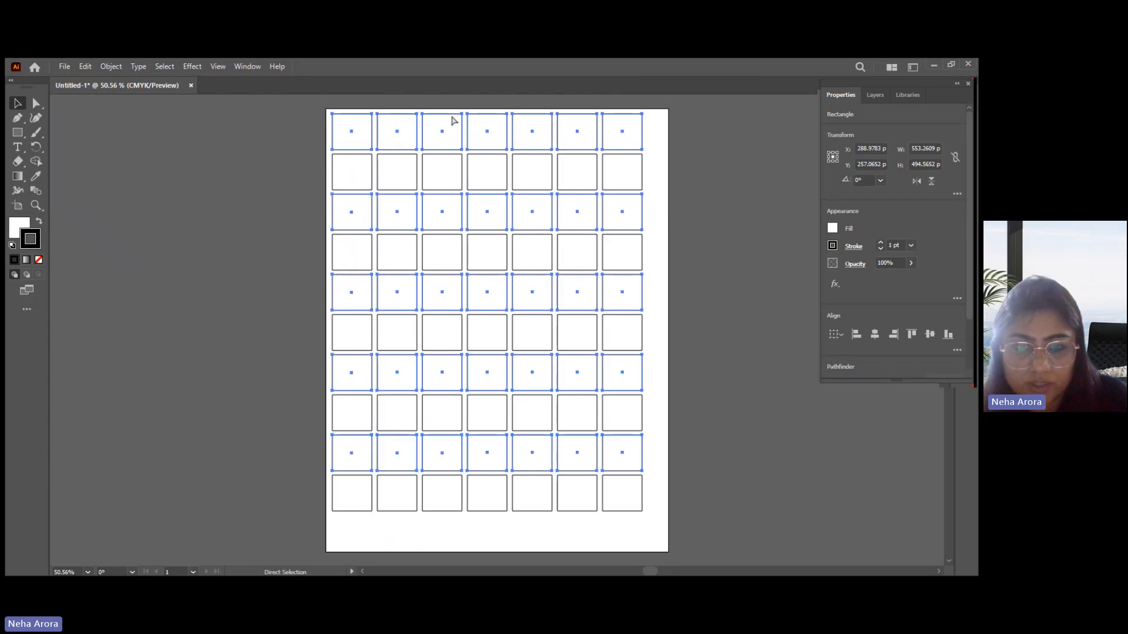
pyautogui.click(275, 341)
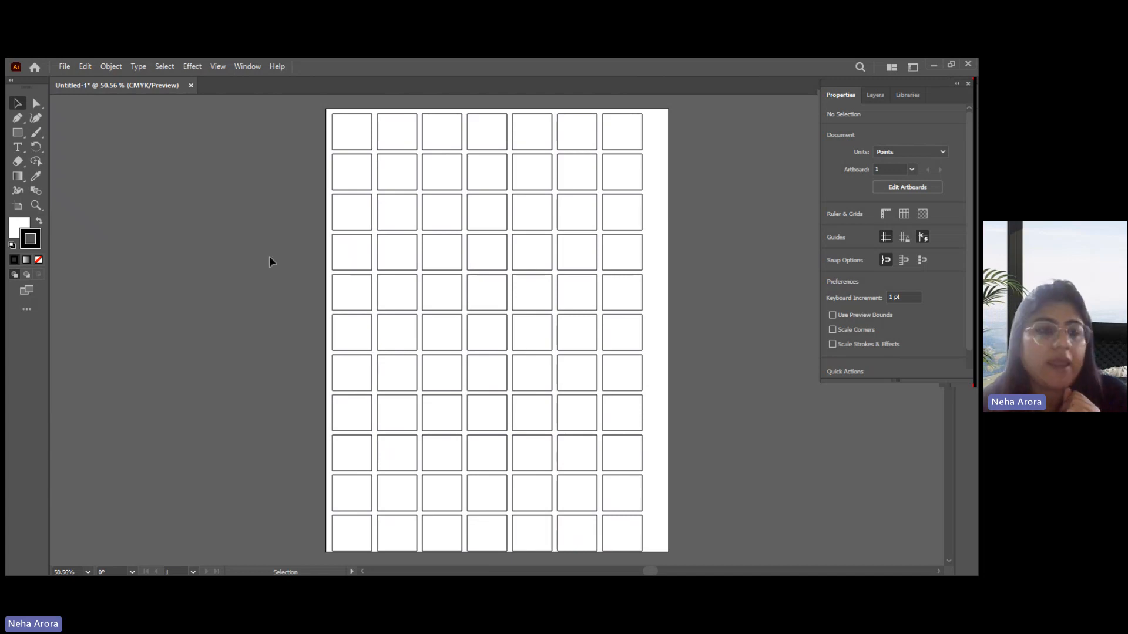
# Switch between the fill and stroke colours, make the fill active, and choose a muted lavender from the Color Guide
pyautogui.click(25, 225)
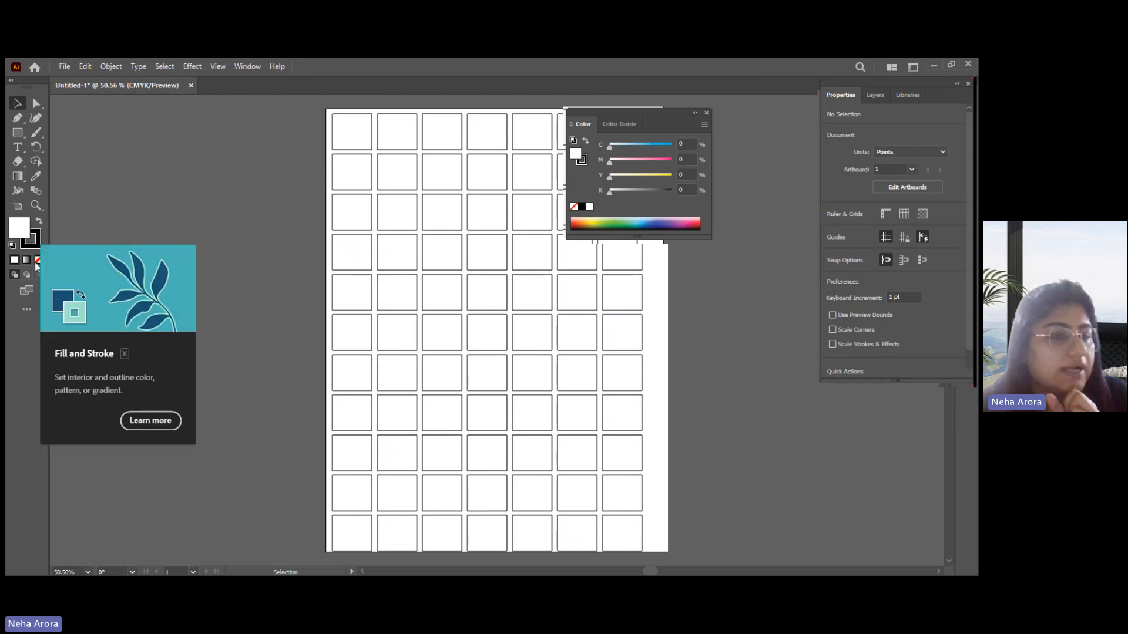
pyautogui.click(37, 244)
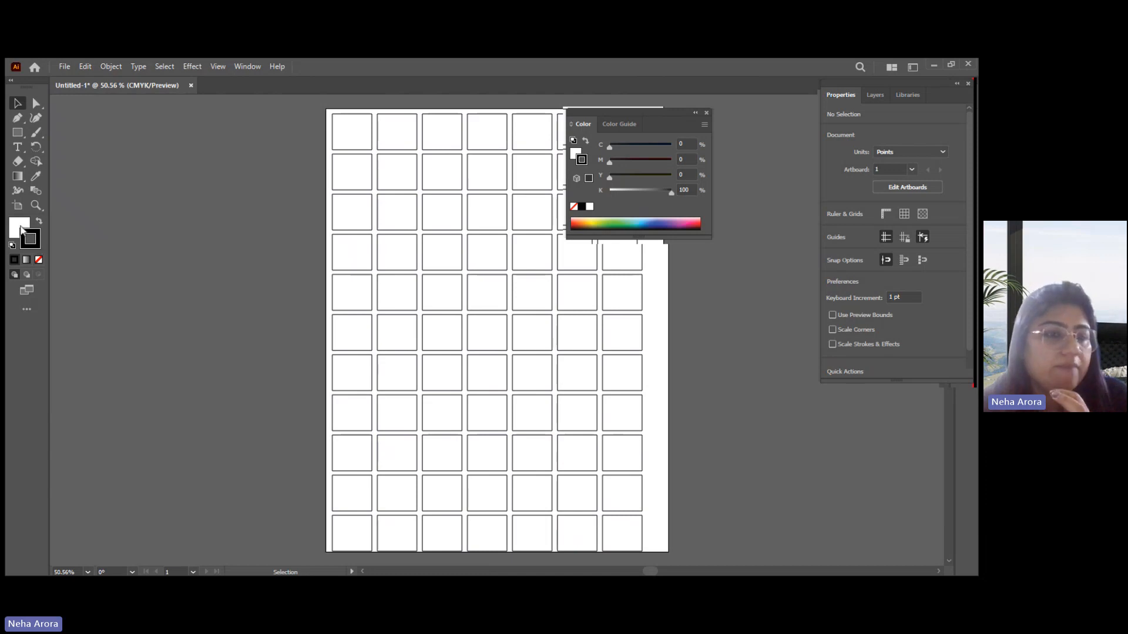
pyautogui.click(21, 227)
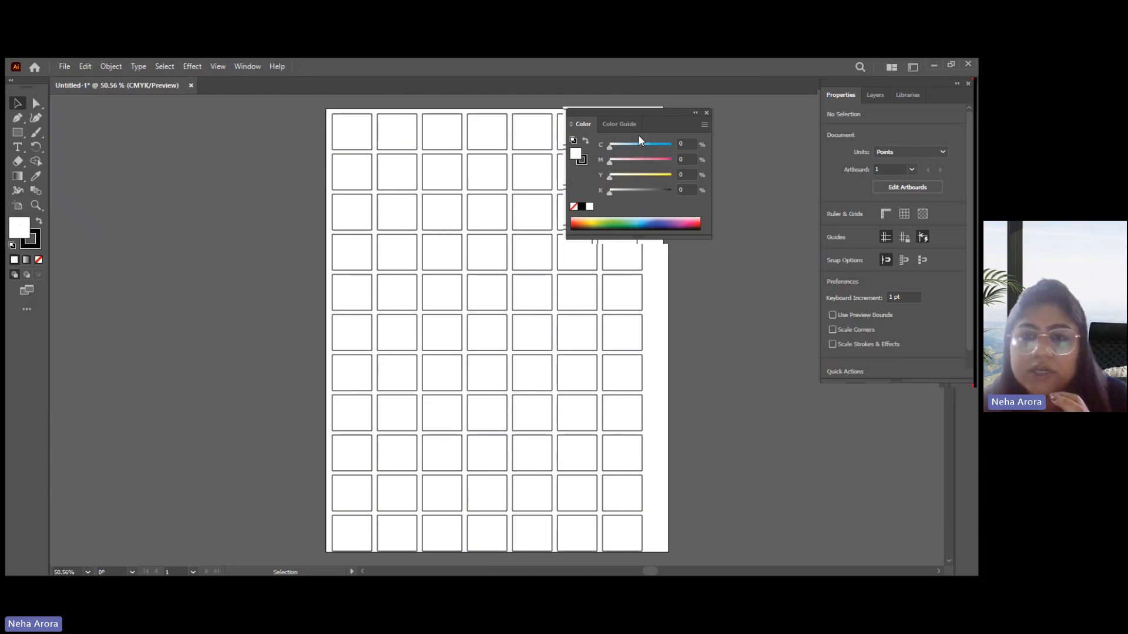
pyautogui.click(619, 124)
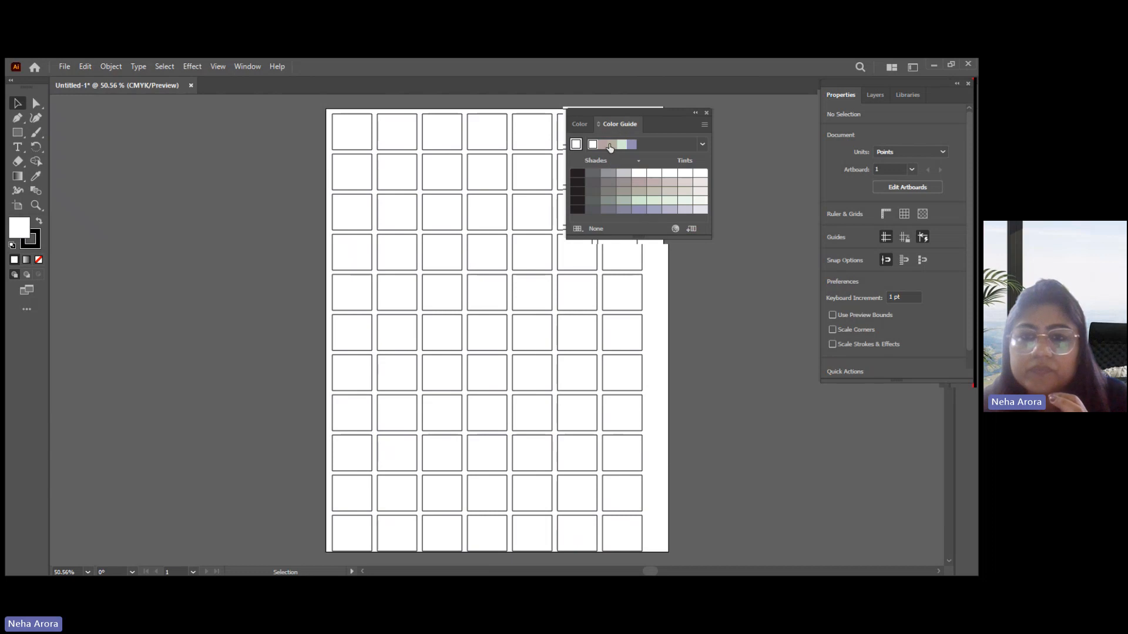
pyautogui.click(646, 209)
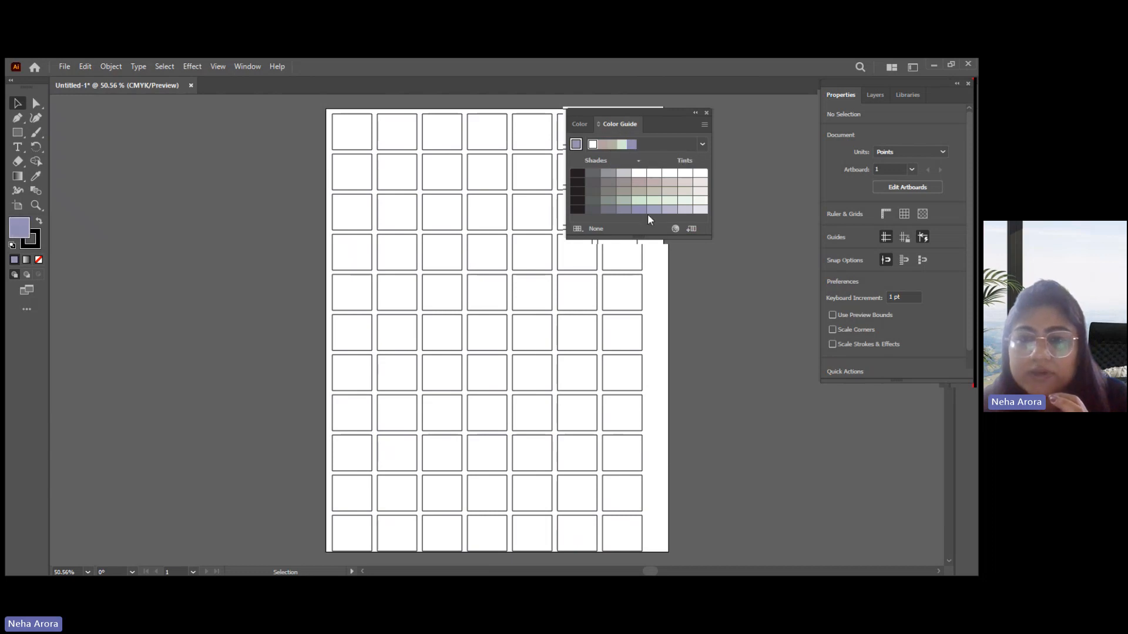
# Fill the first rectangle of the top row with the Color Guide's lavender, and replace that fill with blue 0F0FEA
pyautogui.click(352, 132)
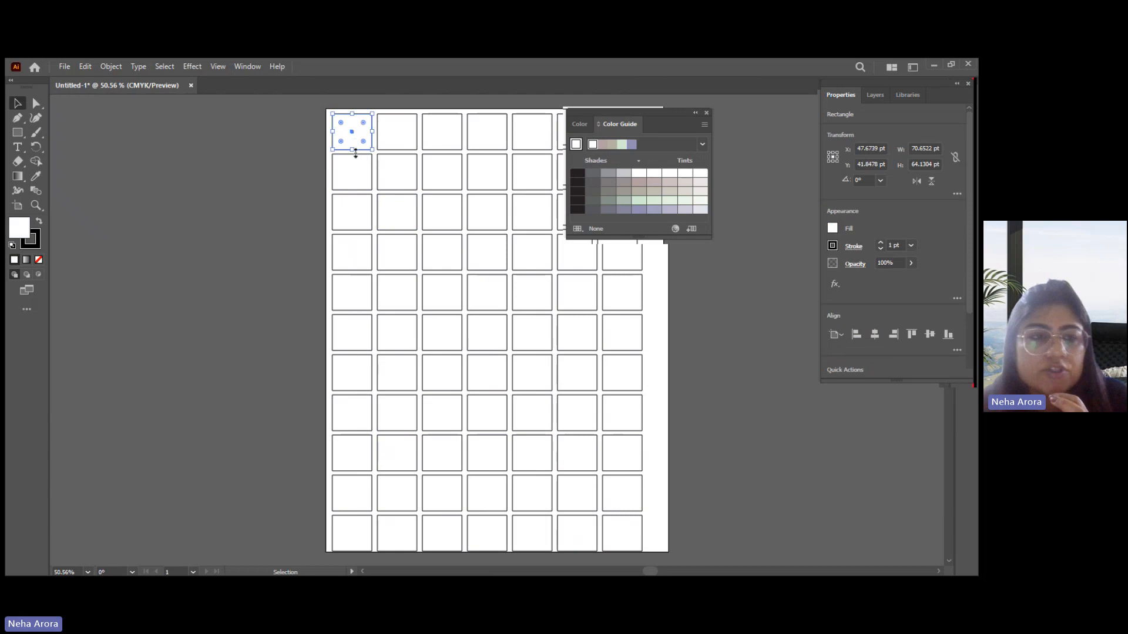
pyautogui.click(633, 145)
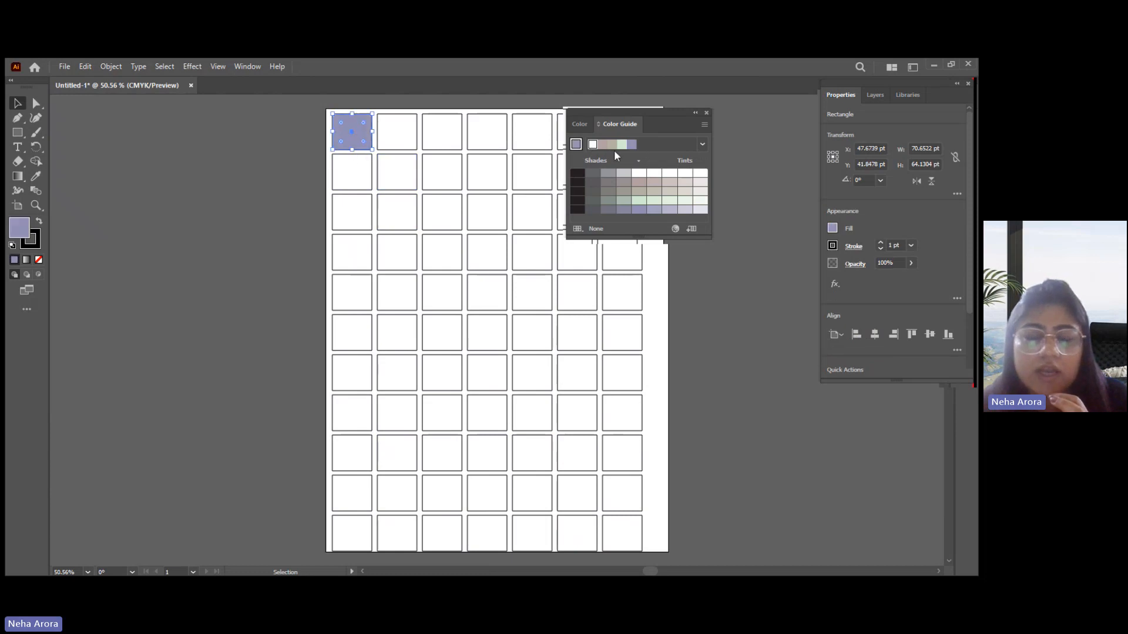
pyautogui.doubleClick(17, 235)
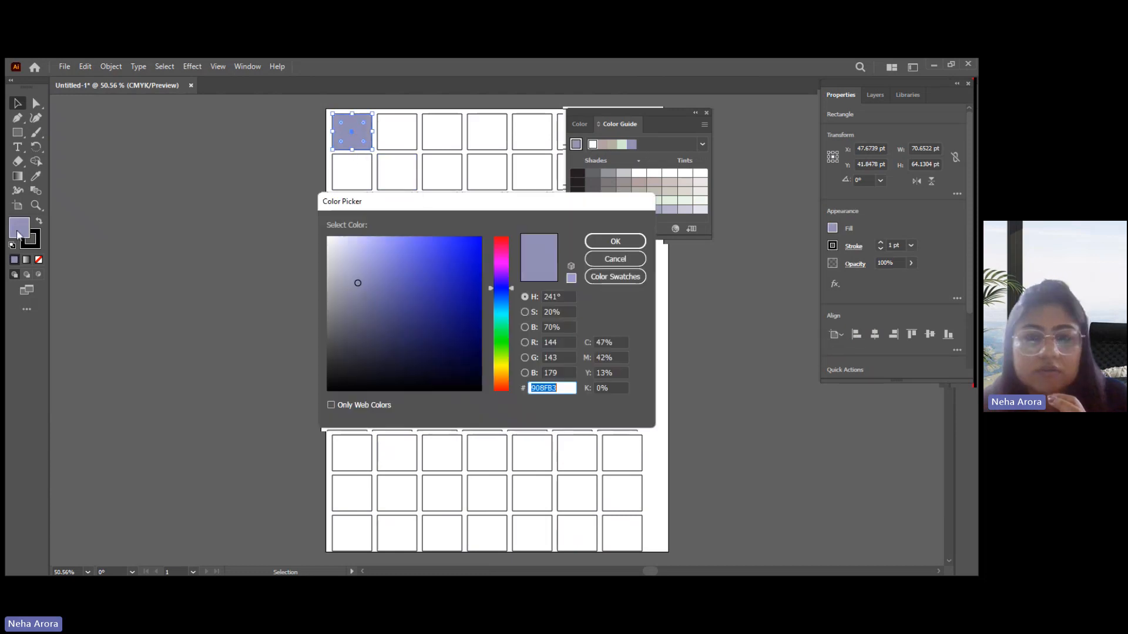
pyautogui.click(473, 248)
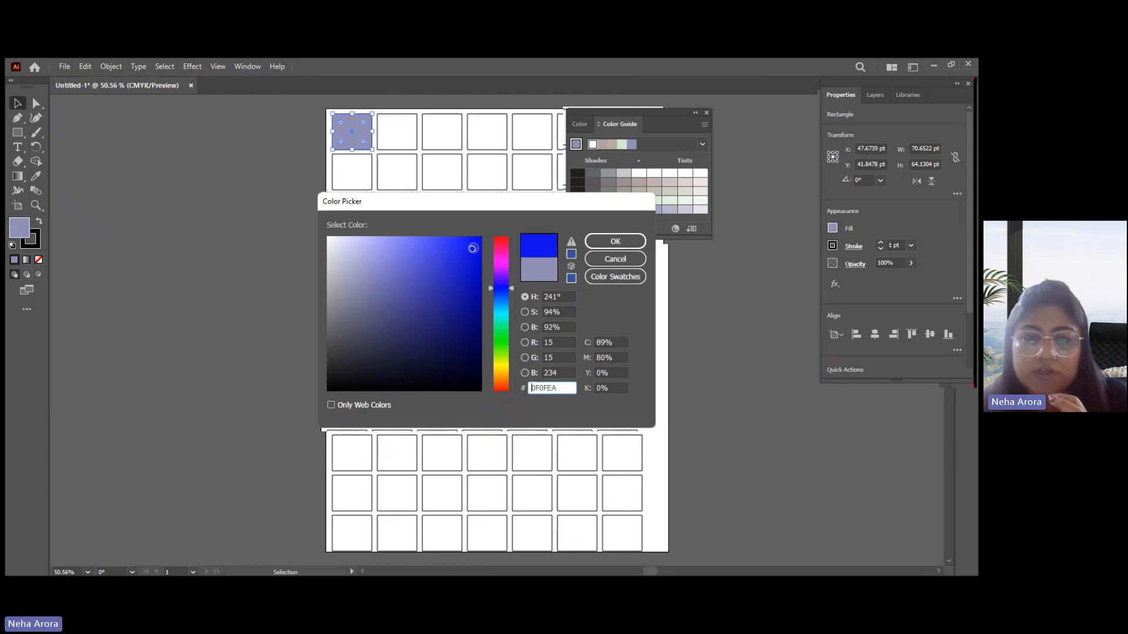
pyautogui.click(615, 242)
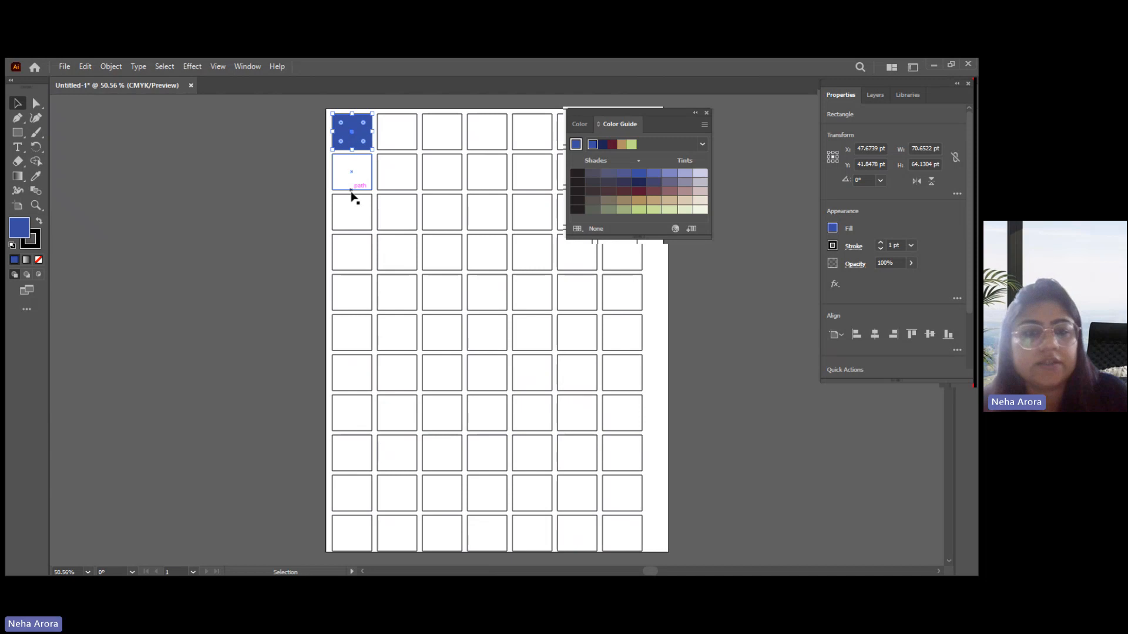
# Close the Color Guide panel and clear the selection of rectangles
pyautogui.keyDown('shift'); pyautogui.click(358, 213); pyautogui.keyUp('shift')
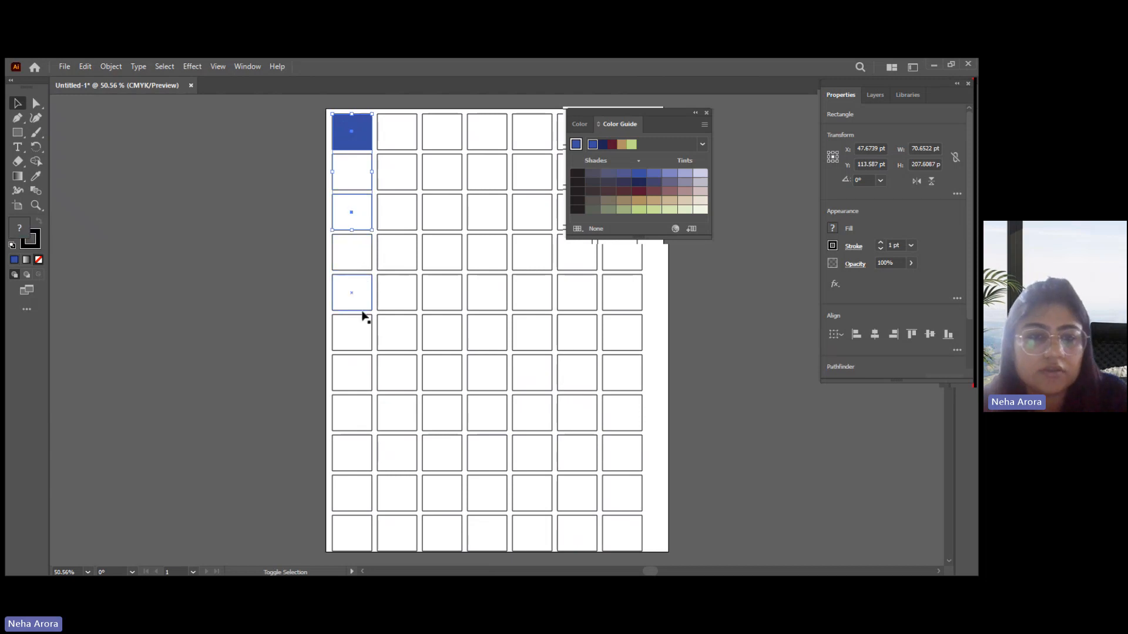
pyautogui.click(706, 113)
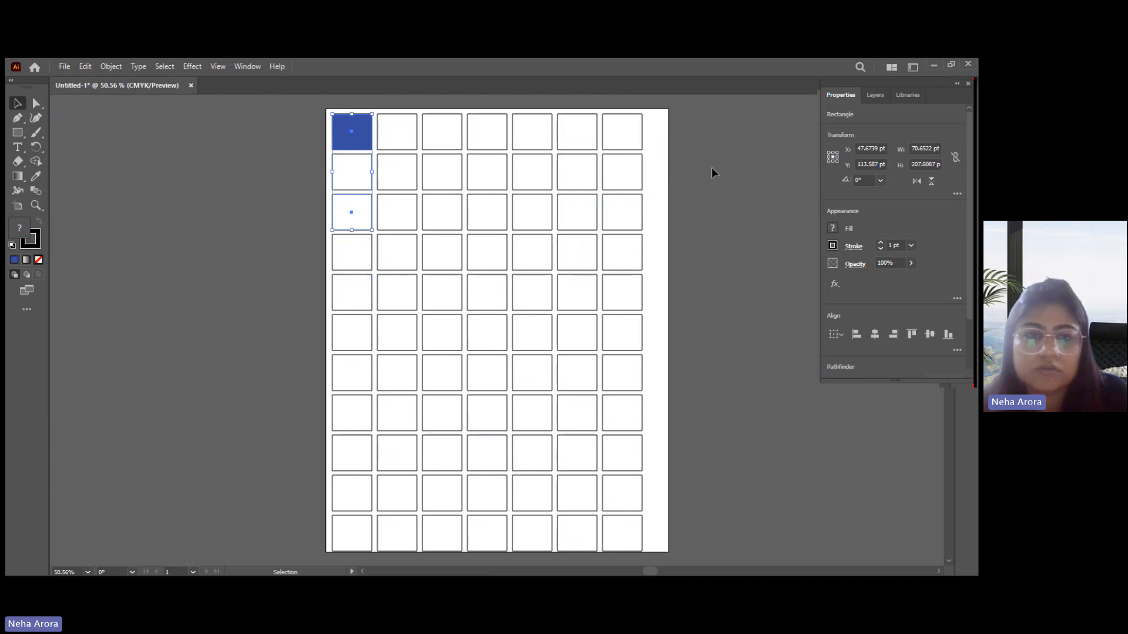
pyautogui.click(711, 163)
# Fill the remaining six rectangles of the top row with a strong blue matching the first one, and deselect them
pyautogui.click(381, 146)
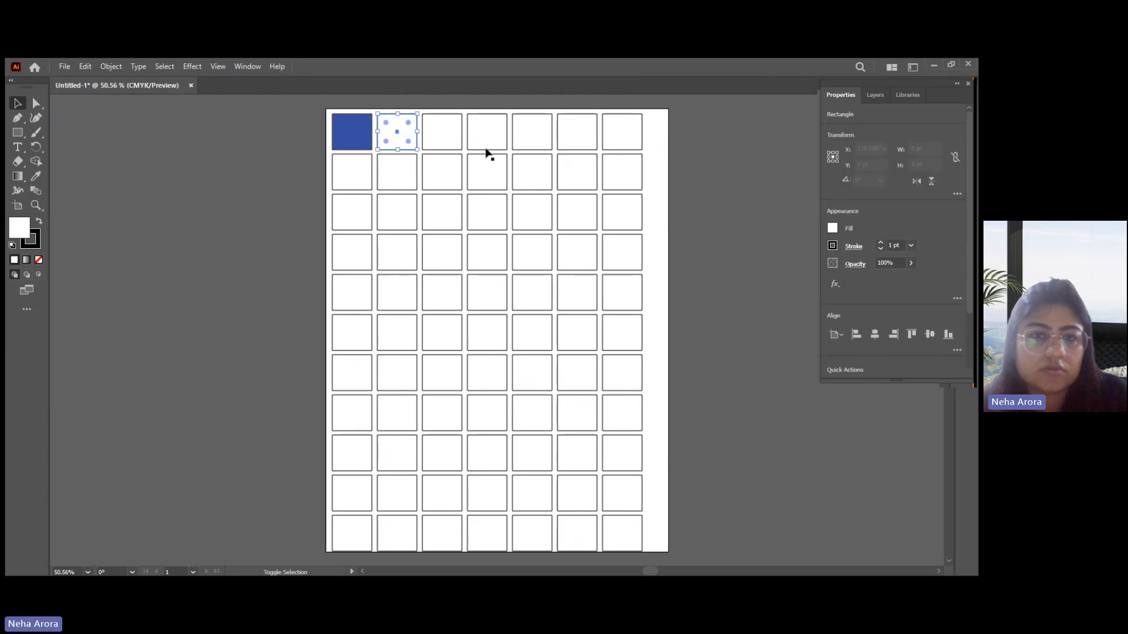
pyautogui.keyDown('shift'); pyautogui.click(445, 138); pyautogui.keyUp('shift')
pyautogui.keyDown('shift'); pyautogui.click(479, 138); pyautogui.keyUp('shift')
pyautogui.keyDown('shift'); pyautogui.click(537, 143); pyautogui.keyUp('shift')
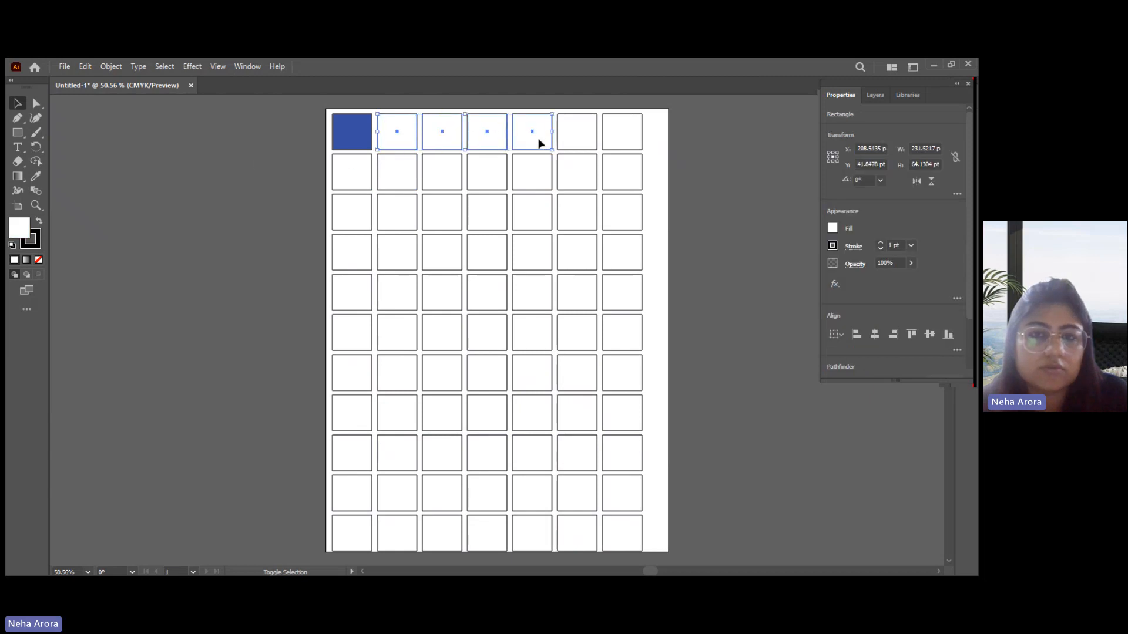
pyautogui.keyDown('shift'); pyautogui.click(580, 139); pyautogui.keyUp('shift')
pyautogui.keyDown('shift'); pyautogui.click(622, 138); pyautogui.keyUp('shift')
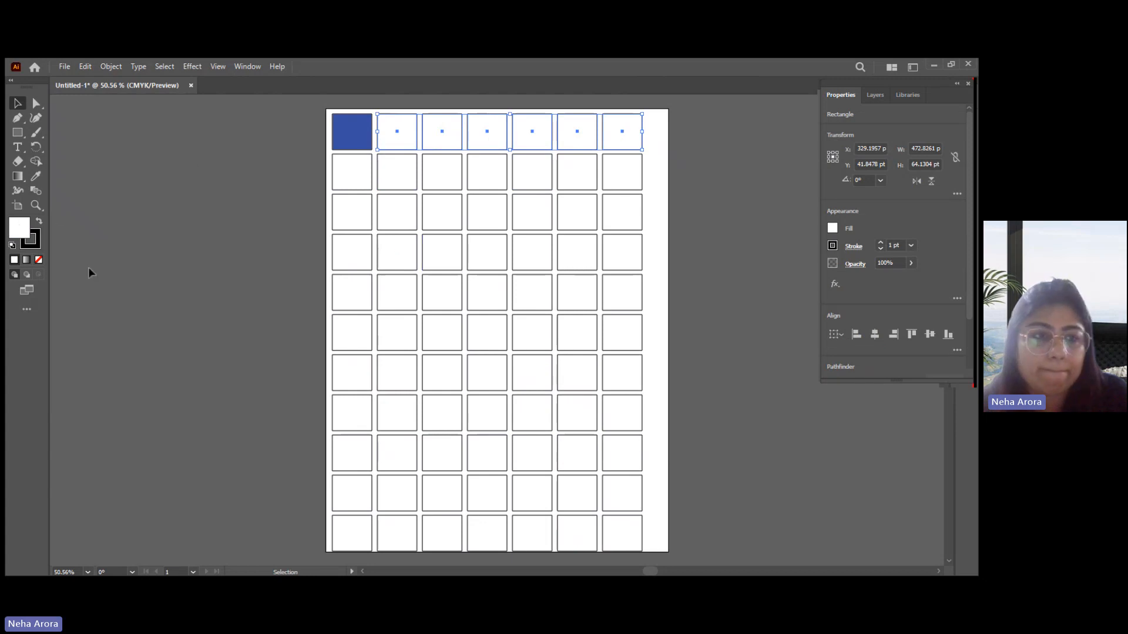
pyautogui.doubleClick(17, 230)
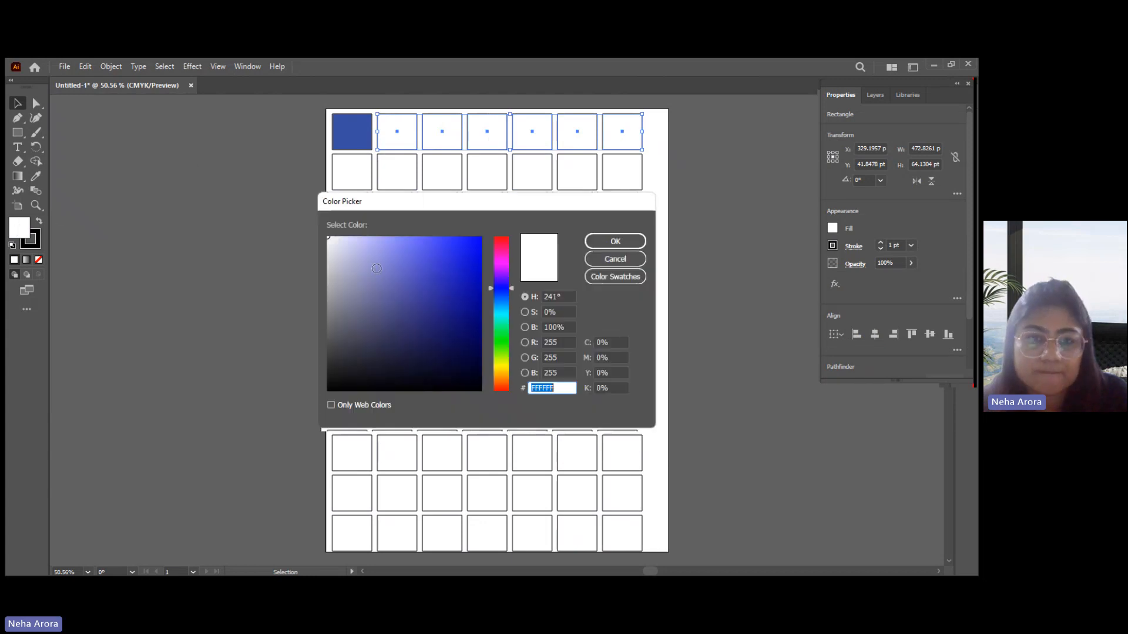
pyautogui.click(475, 258)
pyautogui.click(615, 241)
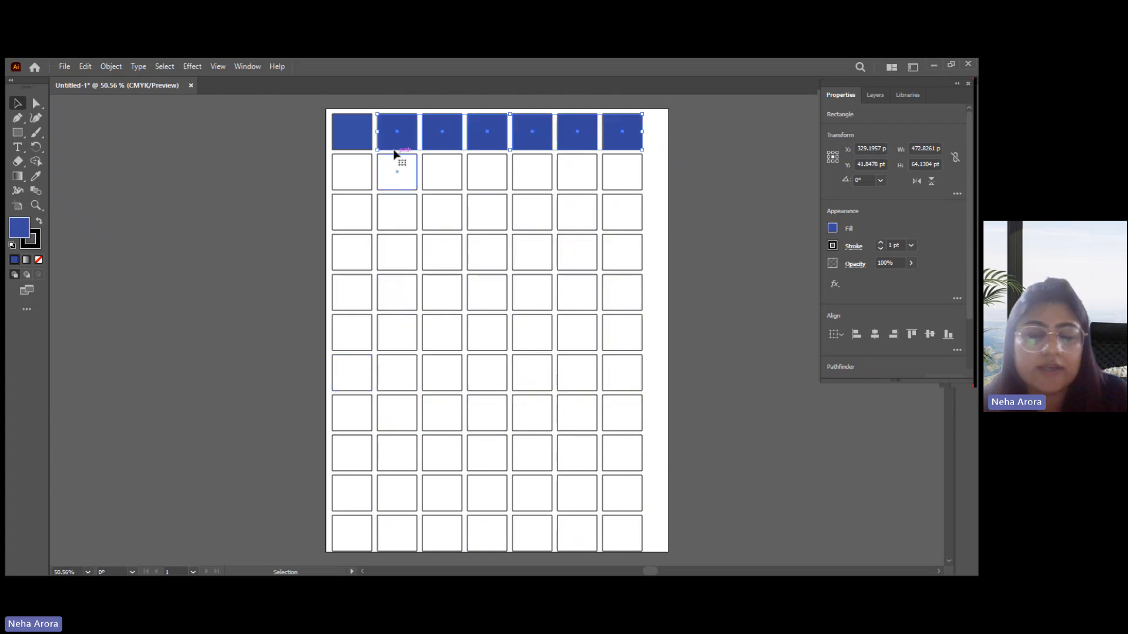
pyautogui.click(303, 194)
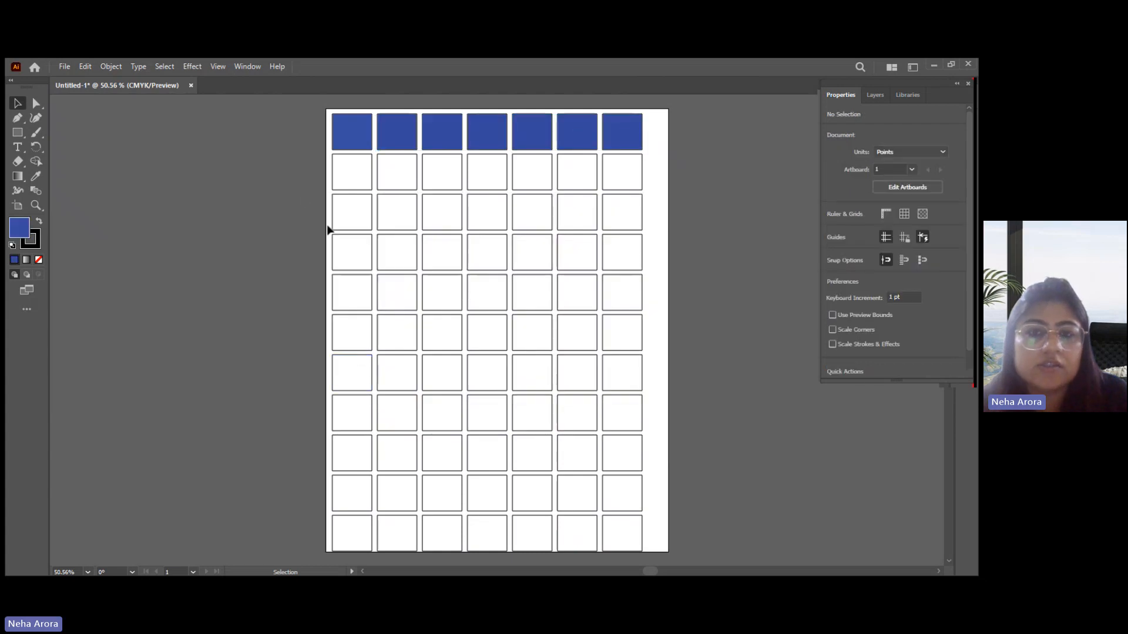
# Fill all seven rectangles of the second row with a bright pink of hue 337°
pyautogui.click(350, 178)
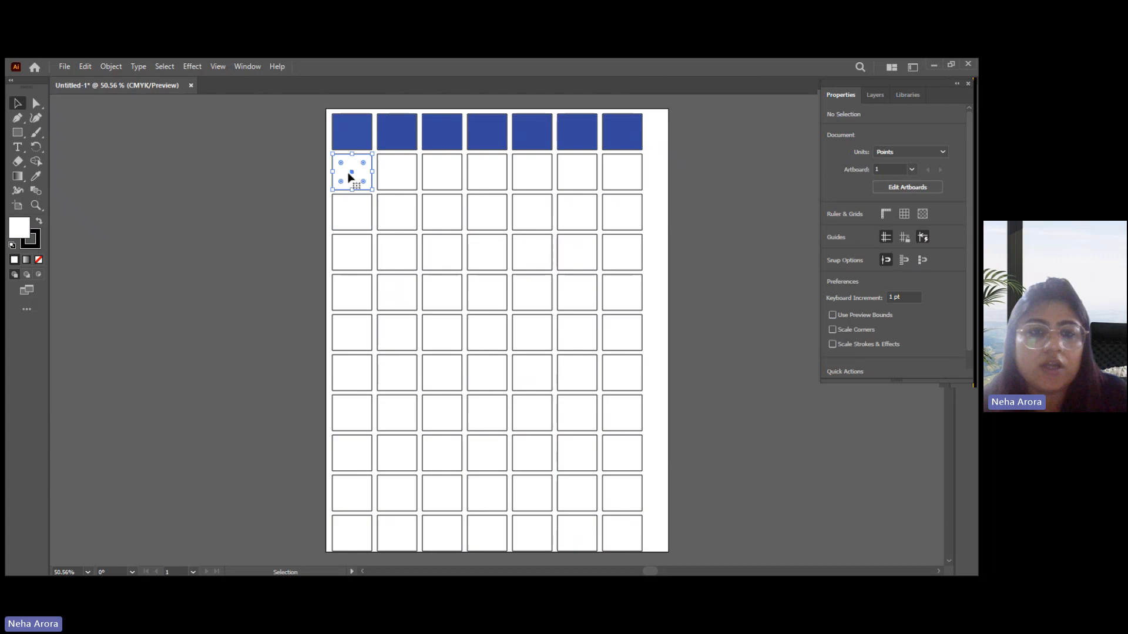
pyautogui.keyDown('shift'); pyautogui.click(390, 177); pyautogui.keyUp('shift')
pyautogui.keyDown('shift'); pyautogui.click(448, 176); pyautogui.keyUp('shift')
pyautogui.keyDown('shift'); pyautogui.click(482, 178); pyautogui.keyUp('shift')
pyautogui.keyDown('shift'); pyautogui.click(550, 178); pyautogui.keyUp('shift')
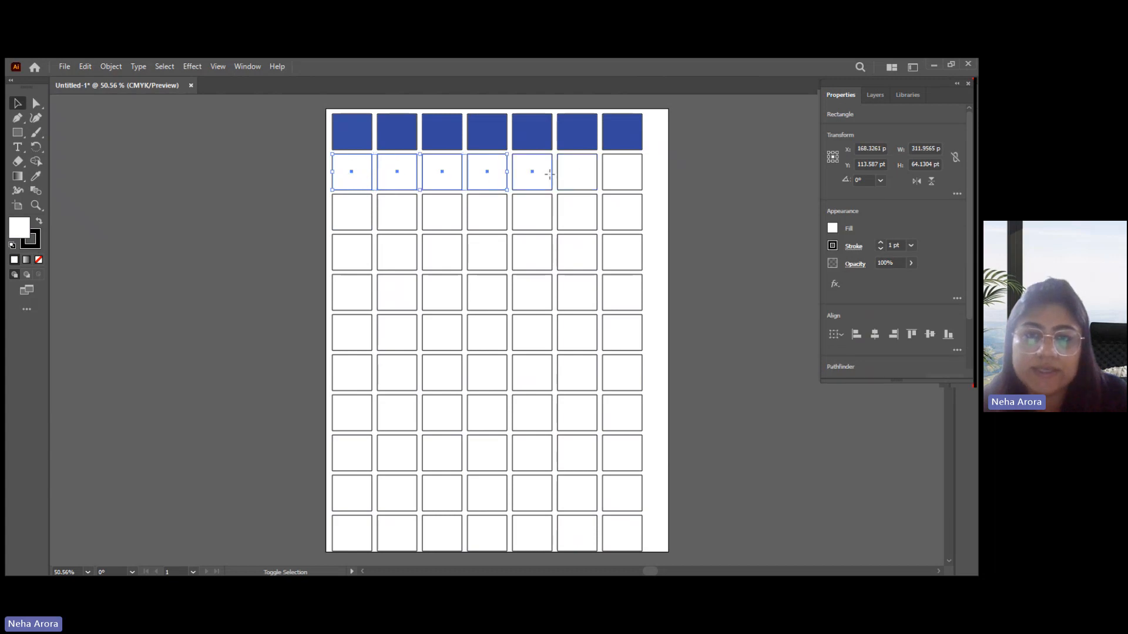
pyautogui.keyDown('shift'); pyautogui.click(570, 178); pyautogui.keyUp('shift')
pyautogui.keyDown('shift'); pyautogui.click(638, 173); pyautogui.keyUp('shift')
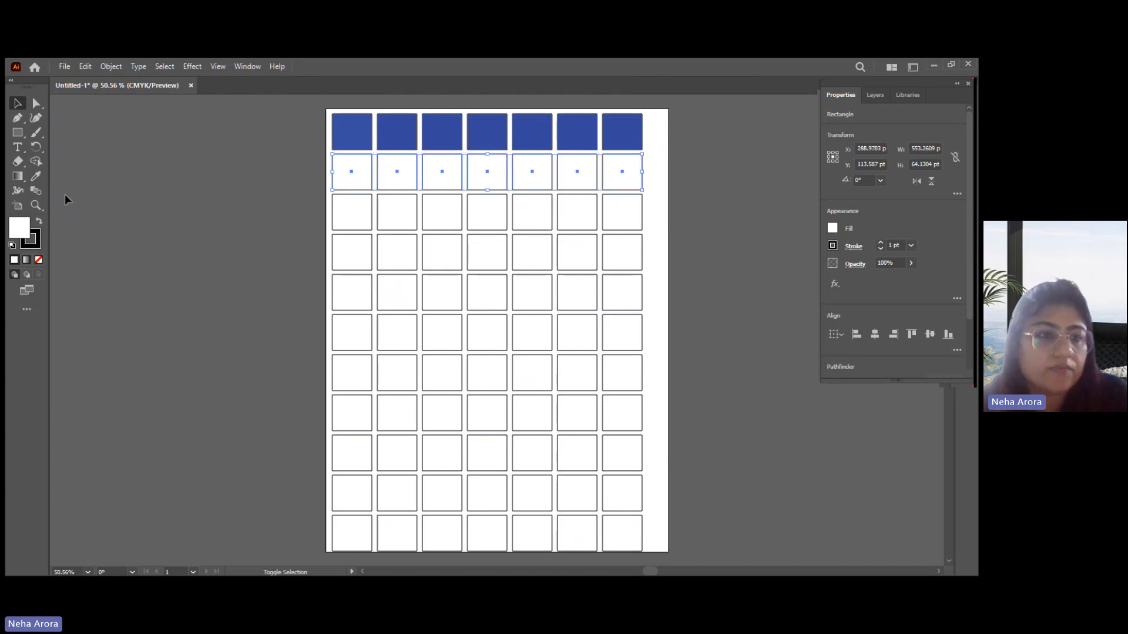
pyautogui.doubleClick(23, 228)
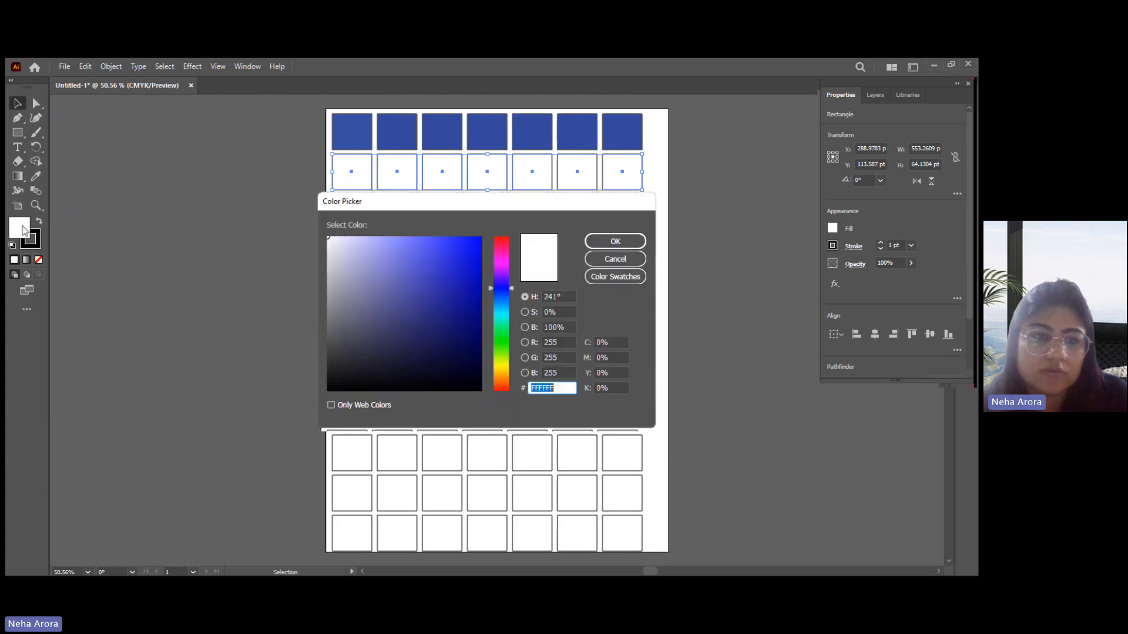
pyautogui.click(500, 247)
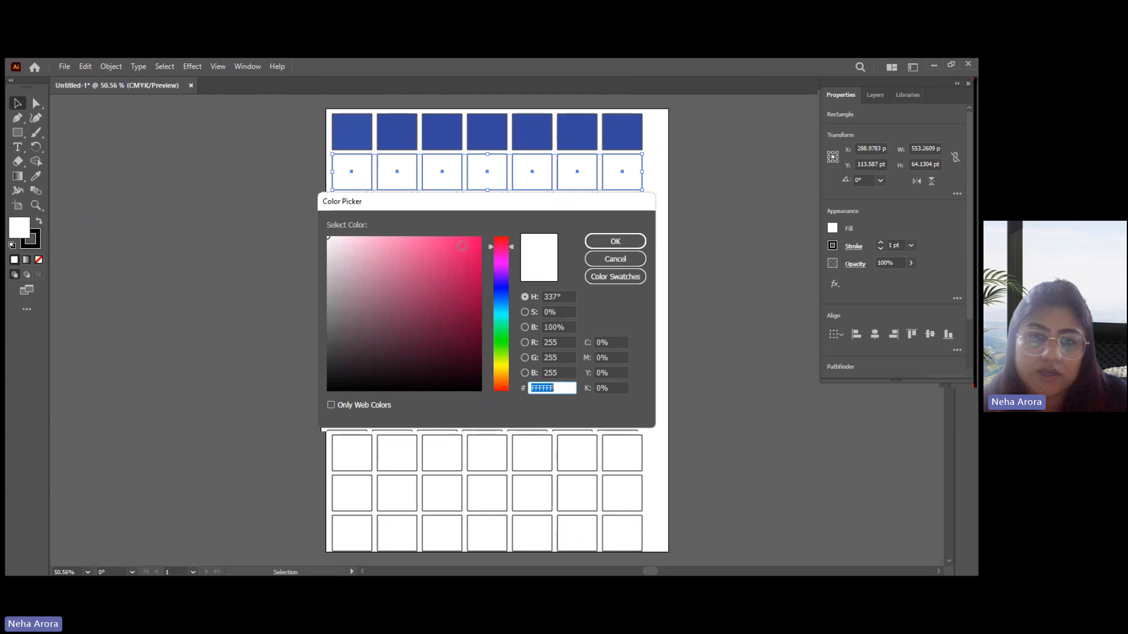
pyautogui.click(462, 247)
pyautogui.click(590, 241)
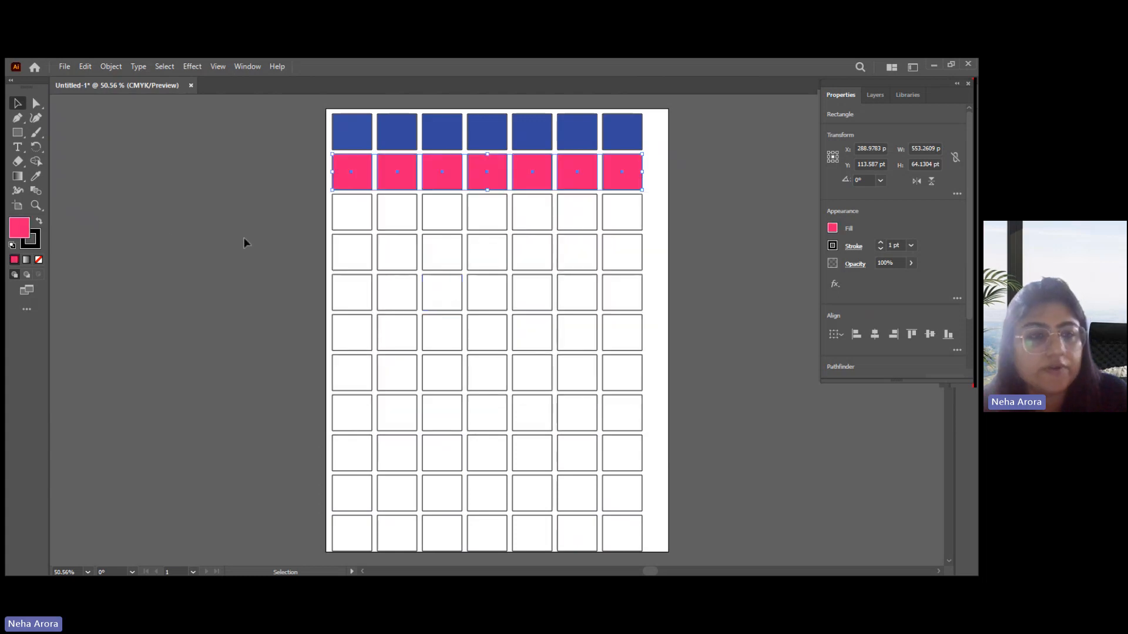
pyautogui.click(346, 215)
pyautogui.keyDown('shift'); pyautogui.click(390, 221); pyautogui.keyUp('shift')
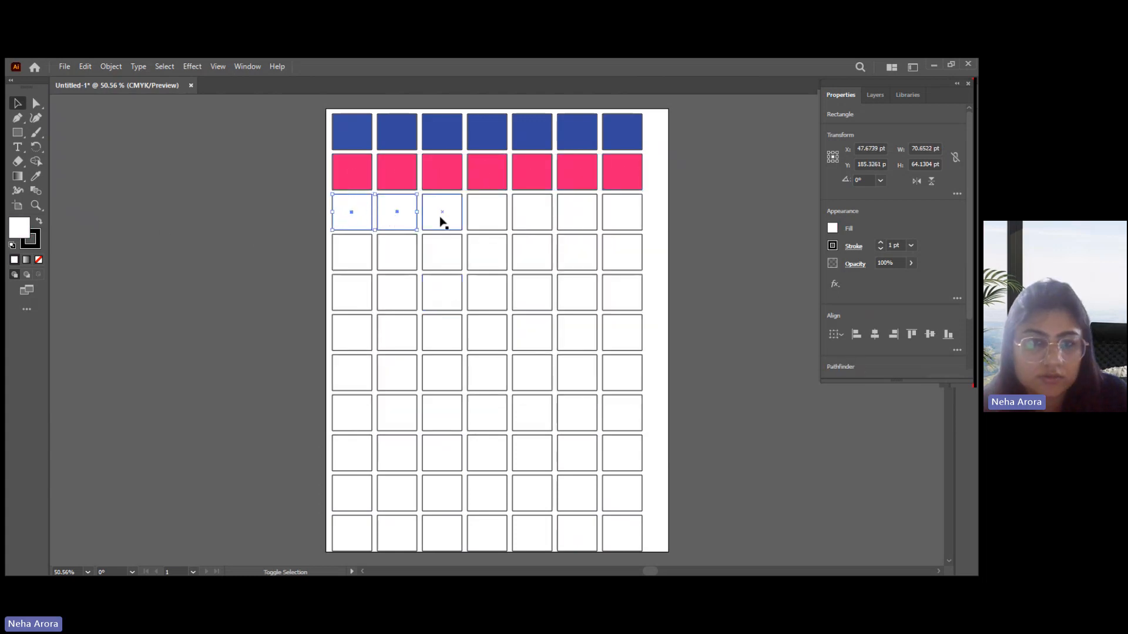
pyautogui.keyDown('shift'); pyautogui.click(442, 222); pyautogui.keyUp('shift')
pyautogui.keyDown('shift'); pyautogui.click(504, 221); pyautogui.keyUp('shift')
pyautogui.keyDown('shift'); pyautogui.click(520, 213); pyautogui.keyUp('shift')
pyautogui.keyDown('shift'); pyautogui.click(571, 216); pyautogui.keyUp('shift')
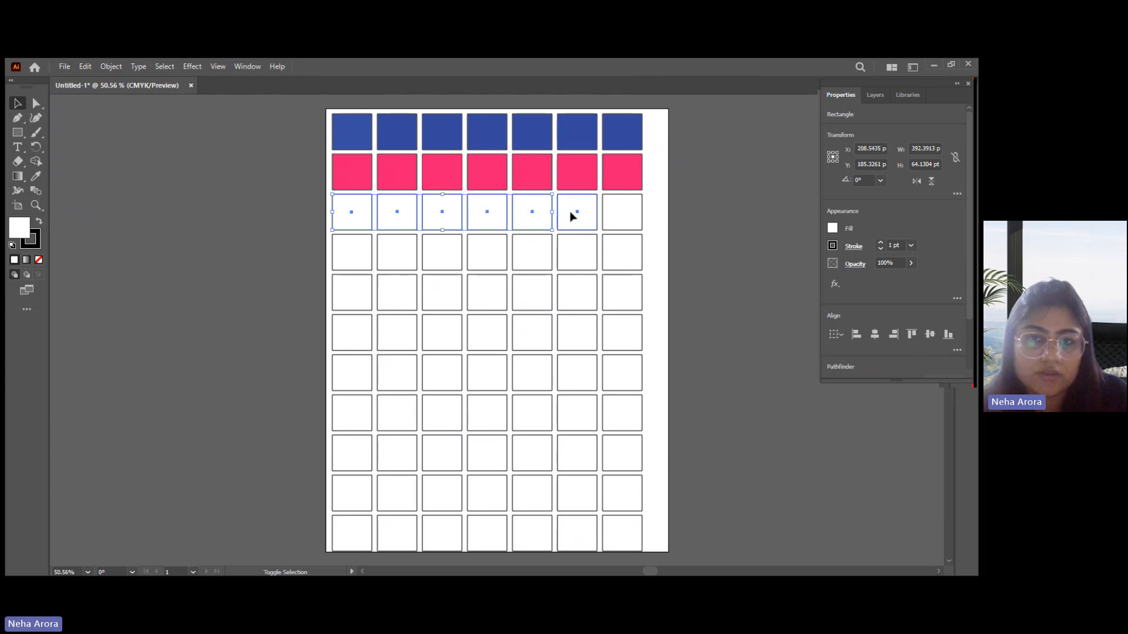
pyautogui.keyDown('shift'); pyautogui.click(611, 218); pyautogui.keyUp('shift')
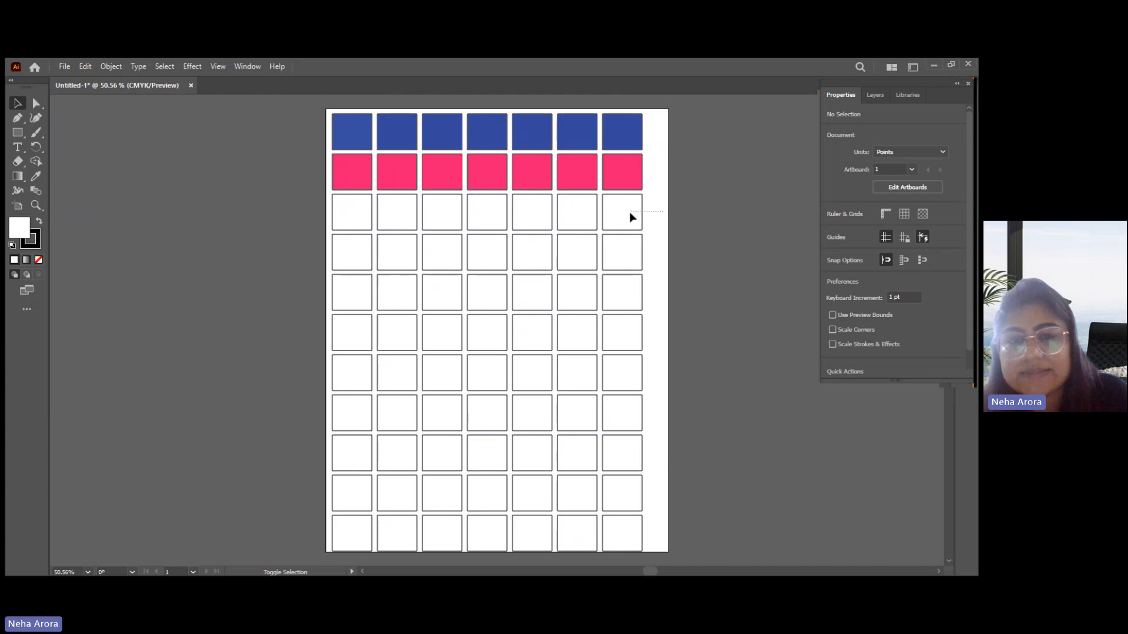
# Select the third, fifth, seventh, ninth and eleventh rows together and fill them with a medium blue of hue 241°
pyautogui.moveTo(629, 217); pyautogui.dragTo(344, 211)
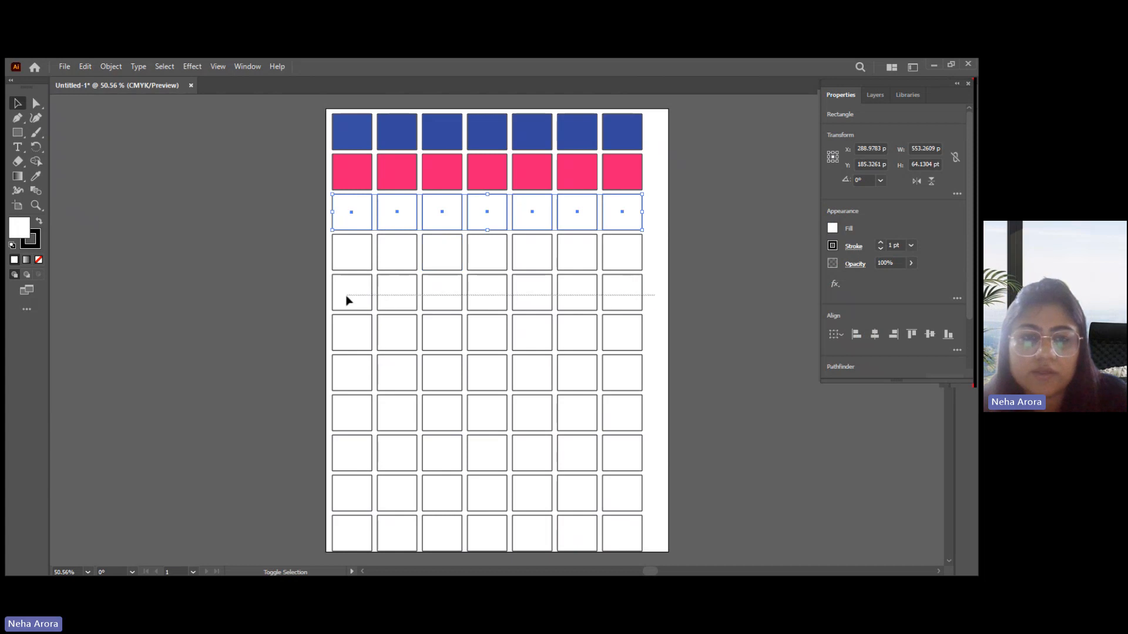
pyautogui.moveTo(346, 296); pyautogui.dragTo(347, 296)
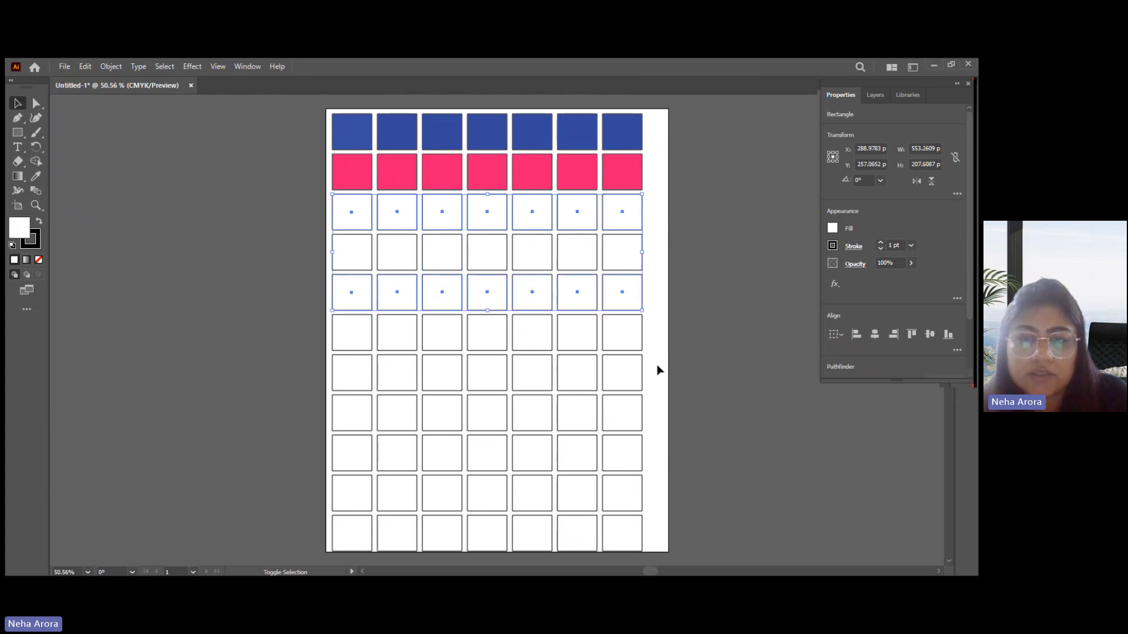
pyautogui.moveTo(656, 373); pyautogui.dragTo(347, 378)
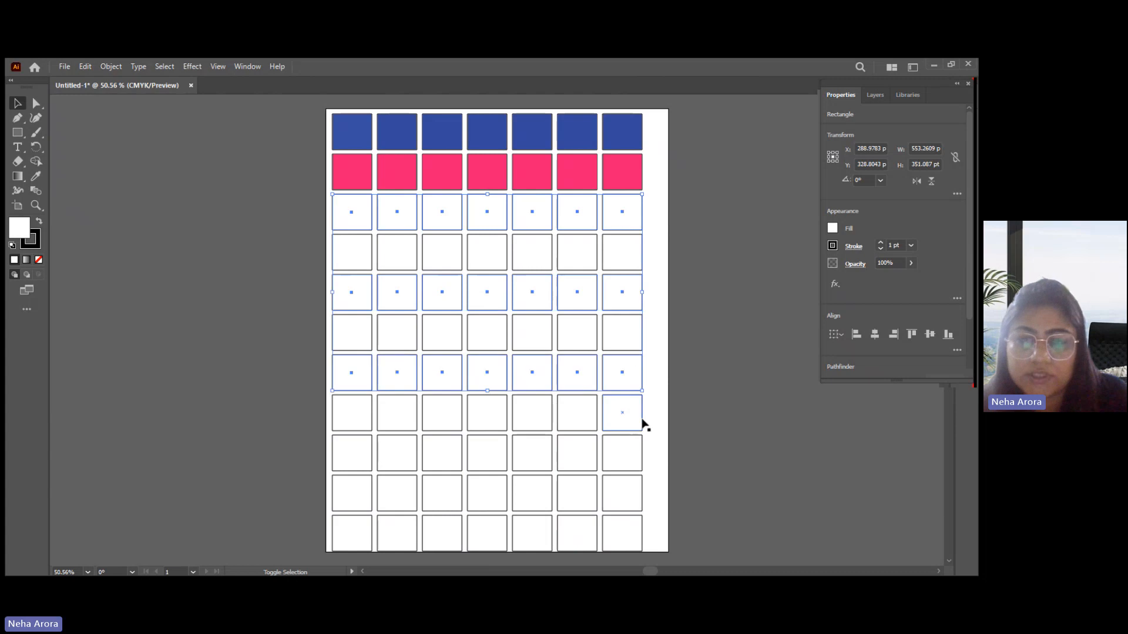
pyautogui.moveTo(657, 454); pyautogui.dragTo(329, 472)
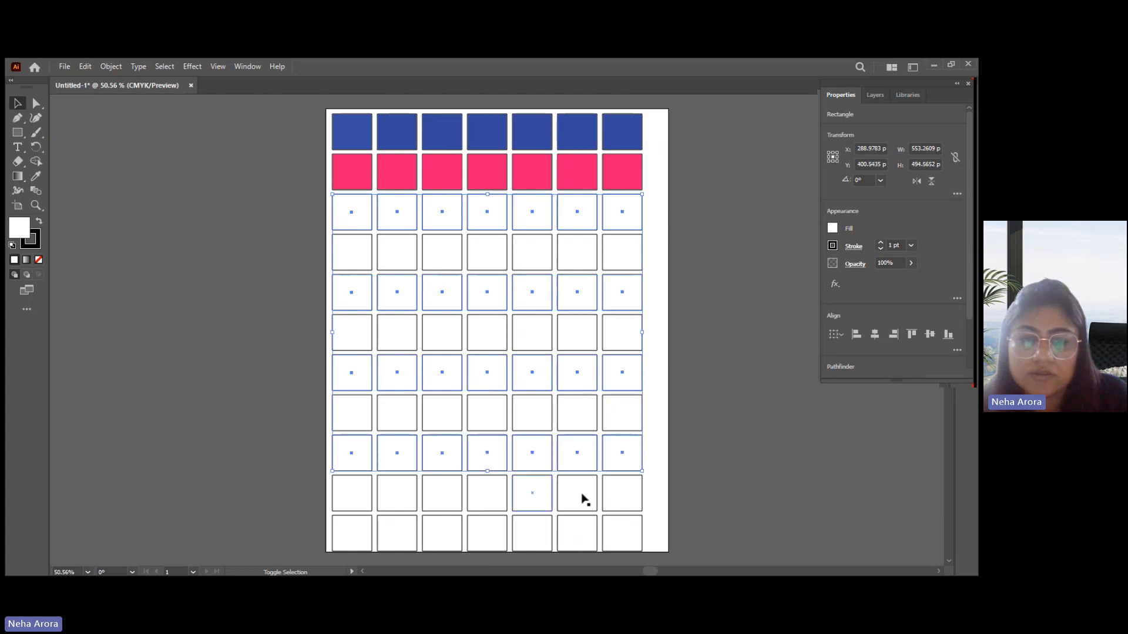
pyautogui.moveTo(664, 544); pyautogui.dragTo(336, 541)
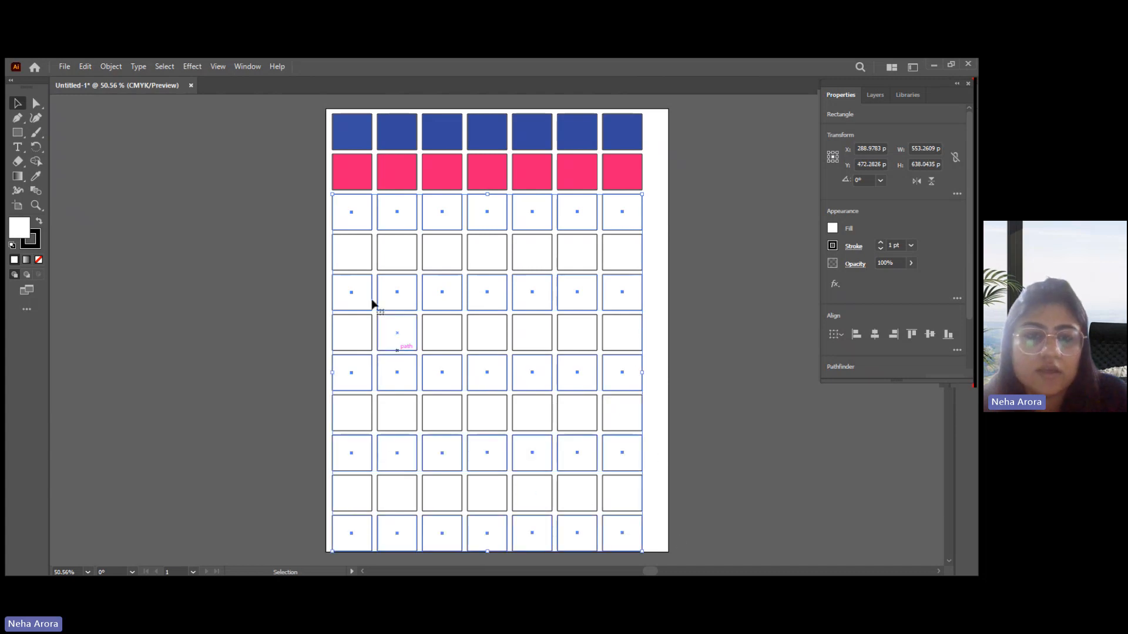
pyautogui.doubleClick(13, 230)
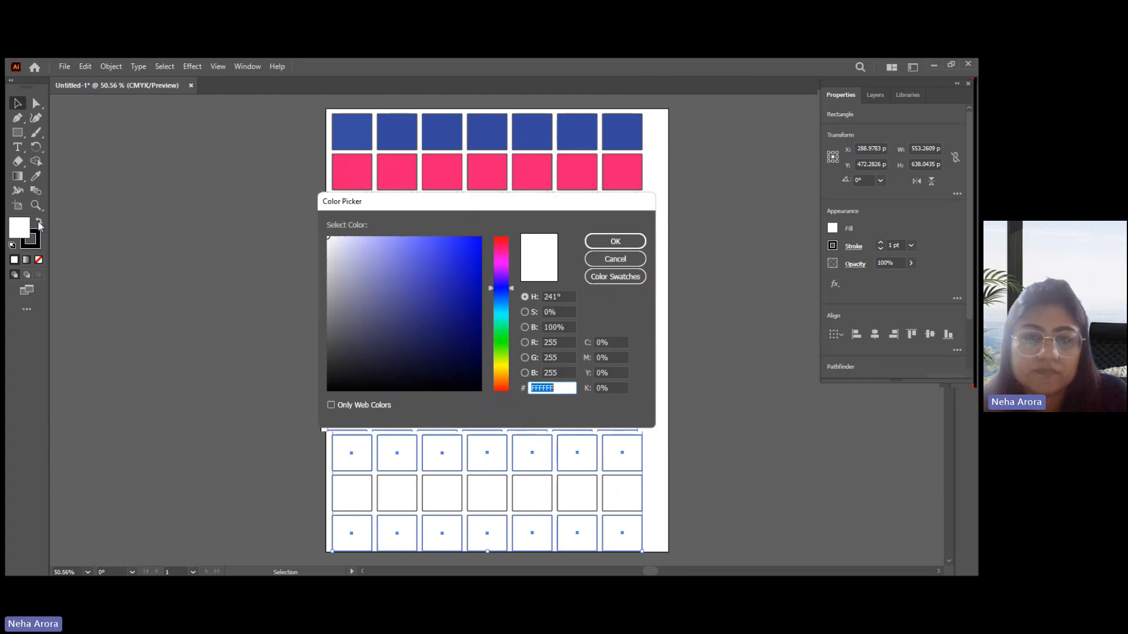
pyautogui.click(440, 257)
pyautogui.click(617, 242)
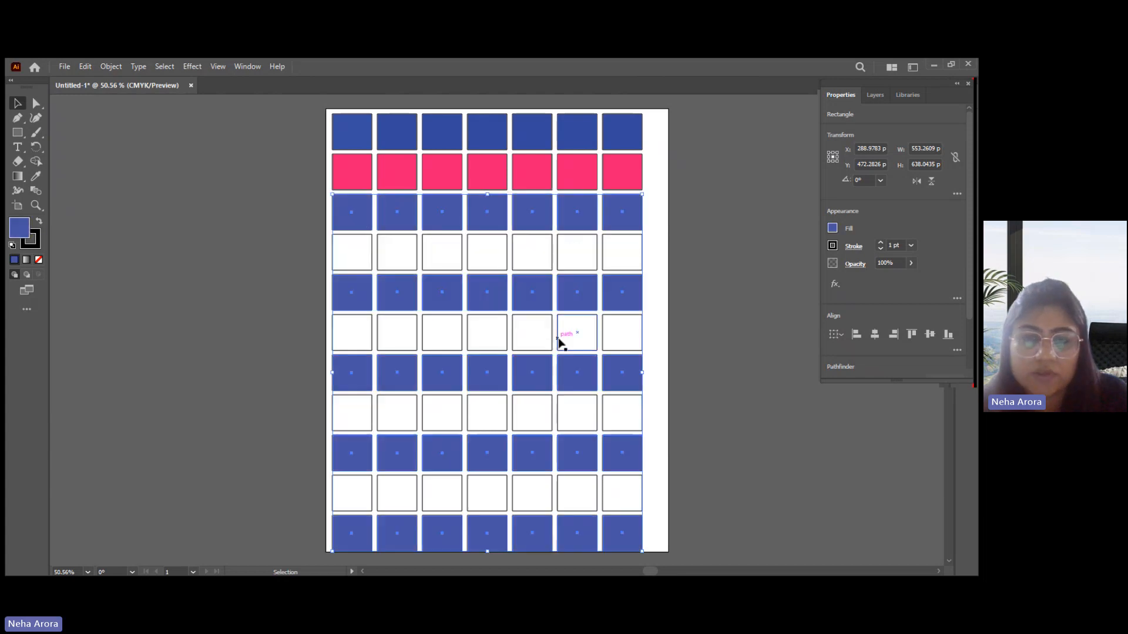
# Select the fourth, sixth, eighth and tenth rows together, fill them with pink E51F6F, and deselect everything
pyautogui.moveTo(649, 252); pyautogui.dragTo(346, 254)
pyautogui.moveTo(648, 329); pyautogui.dragTo(345, 341)
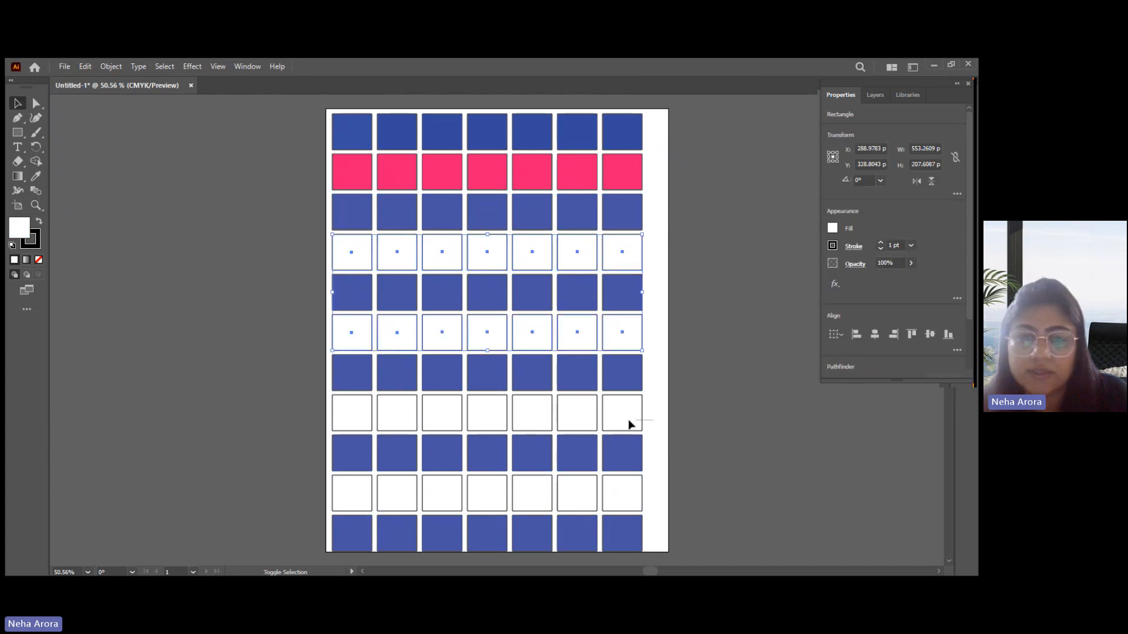
pyautogui.moveTo(628, 420); pyautogui.dragTo(368, 412)
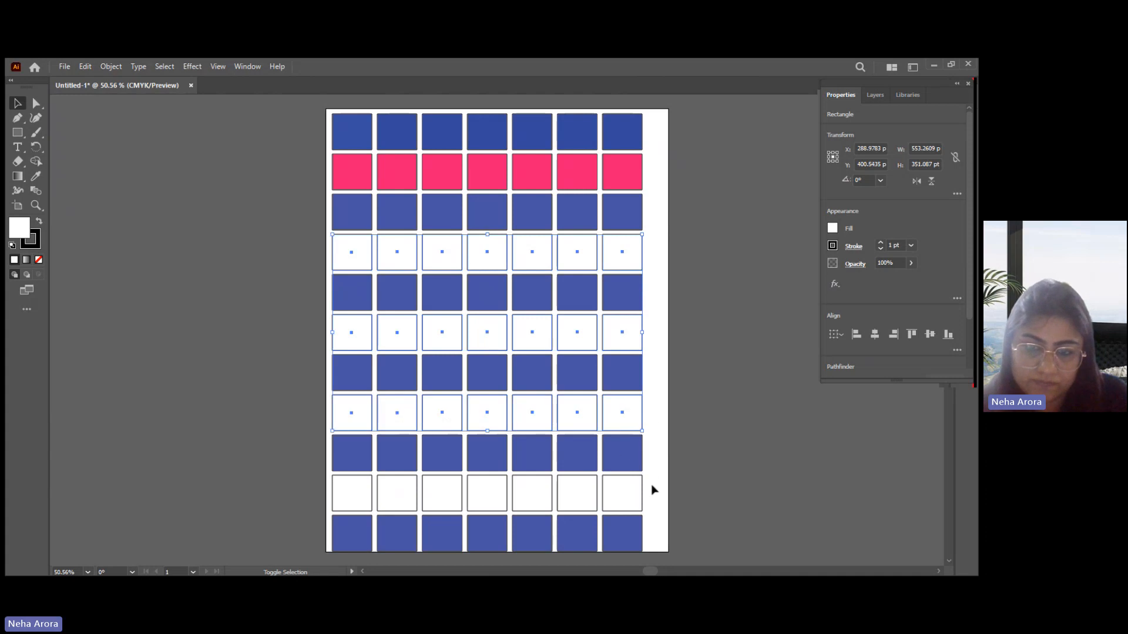
pyautogui.moveTo(651, 485); pyautogui.dragTo(324, 504)
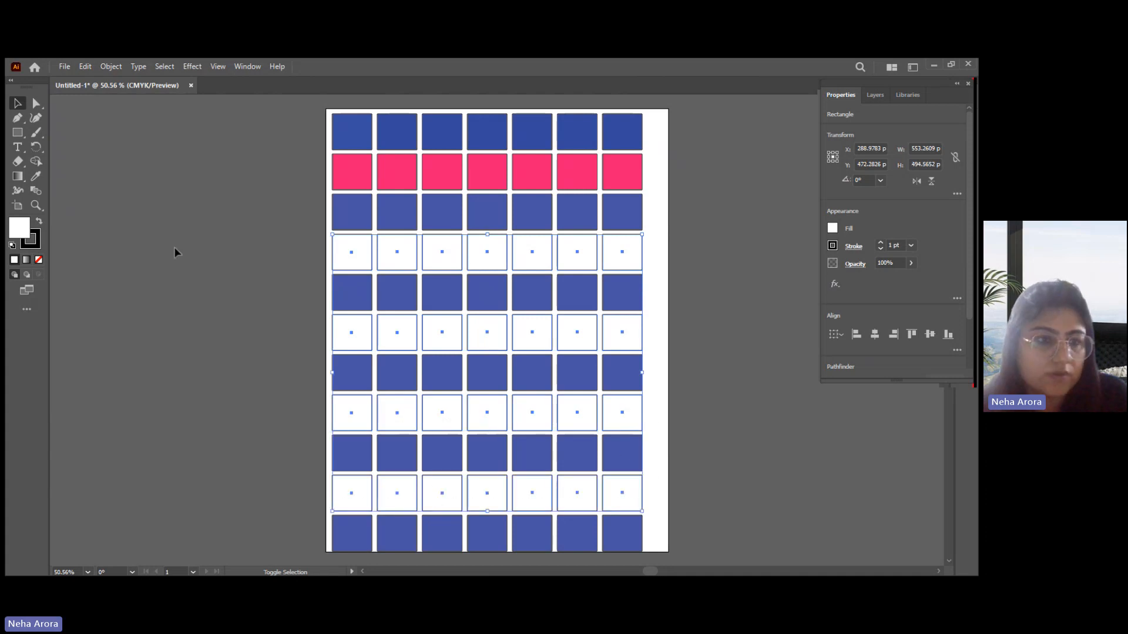
pyautogui.doubleClick(14, 225)
pyautogui.click(498, 262)
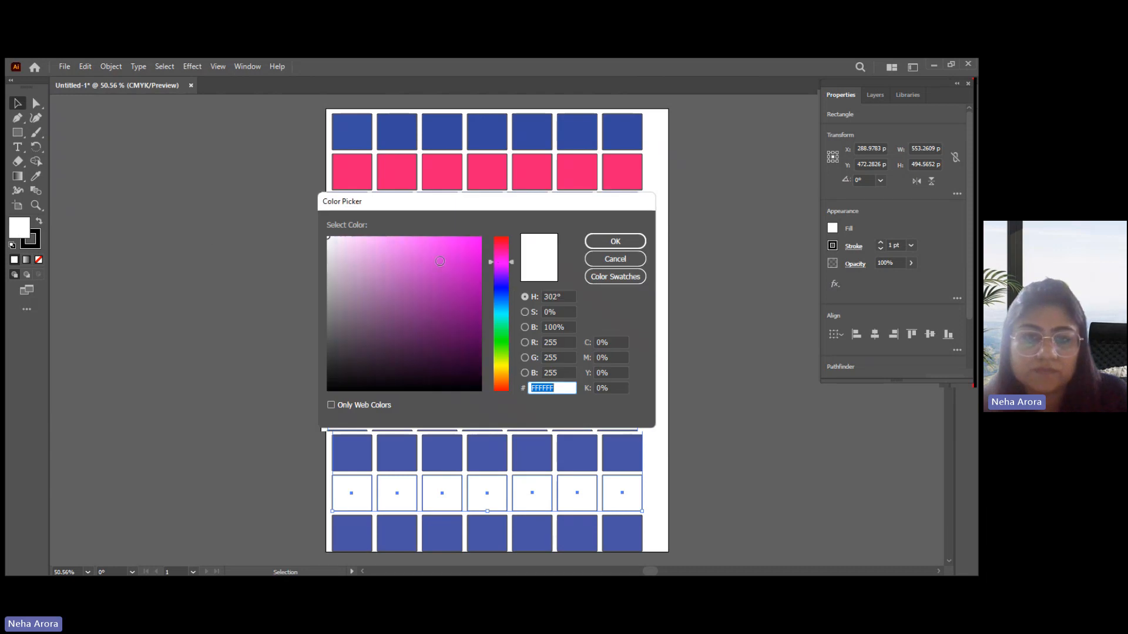
pyautogui.click(461, 250)
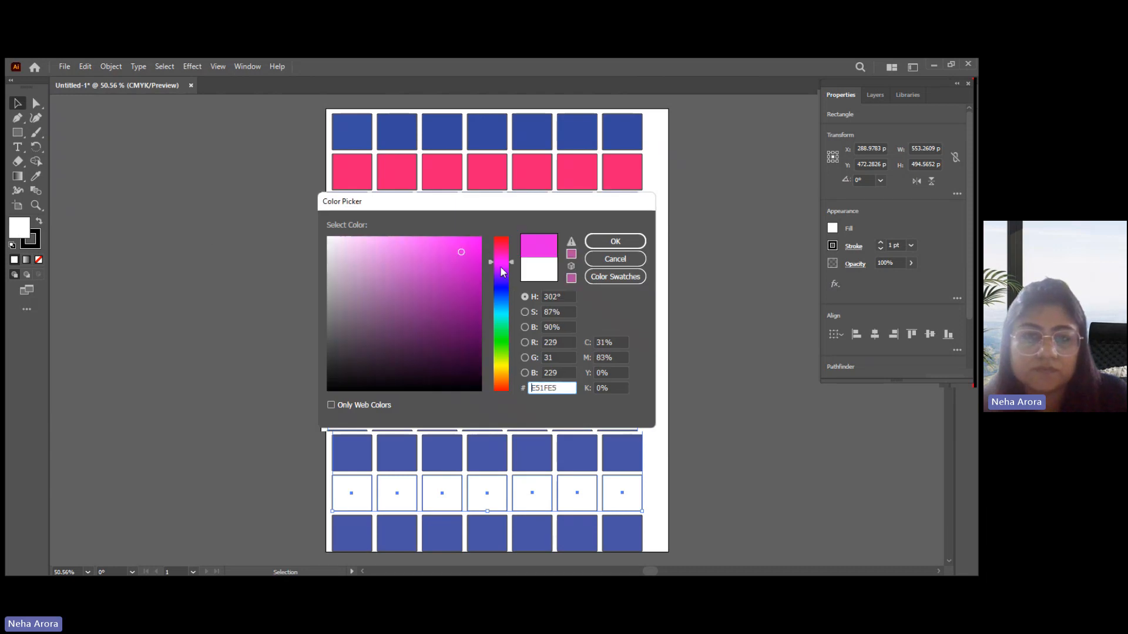
pyautogui.click(499, 247)
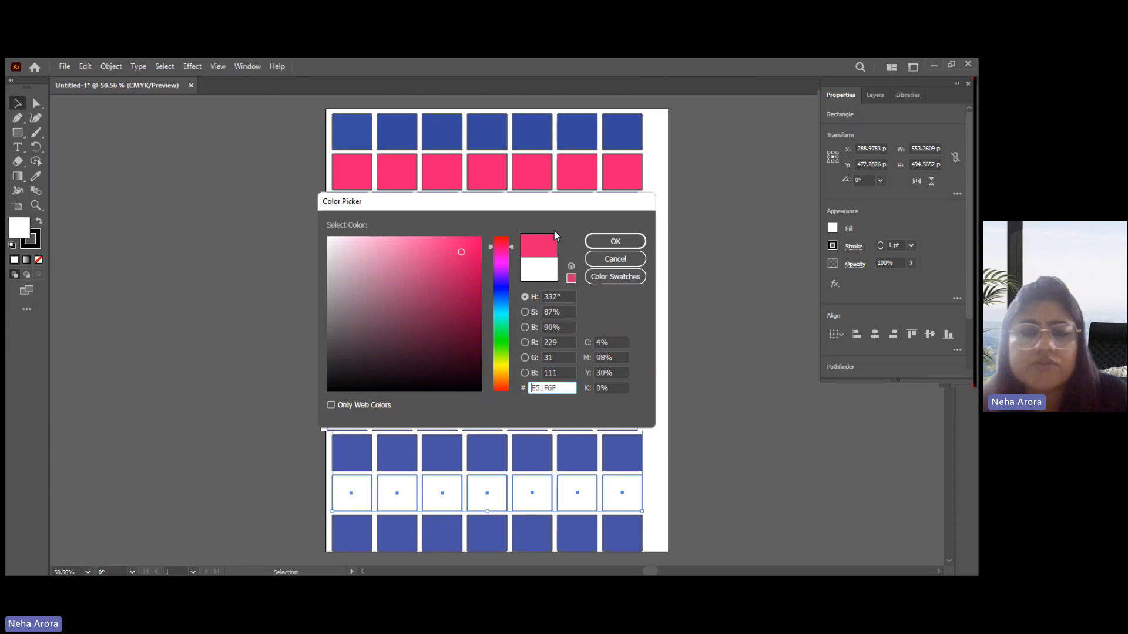
pyautogui.click(618, 241)
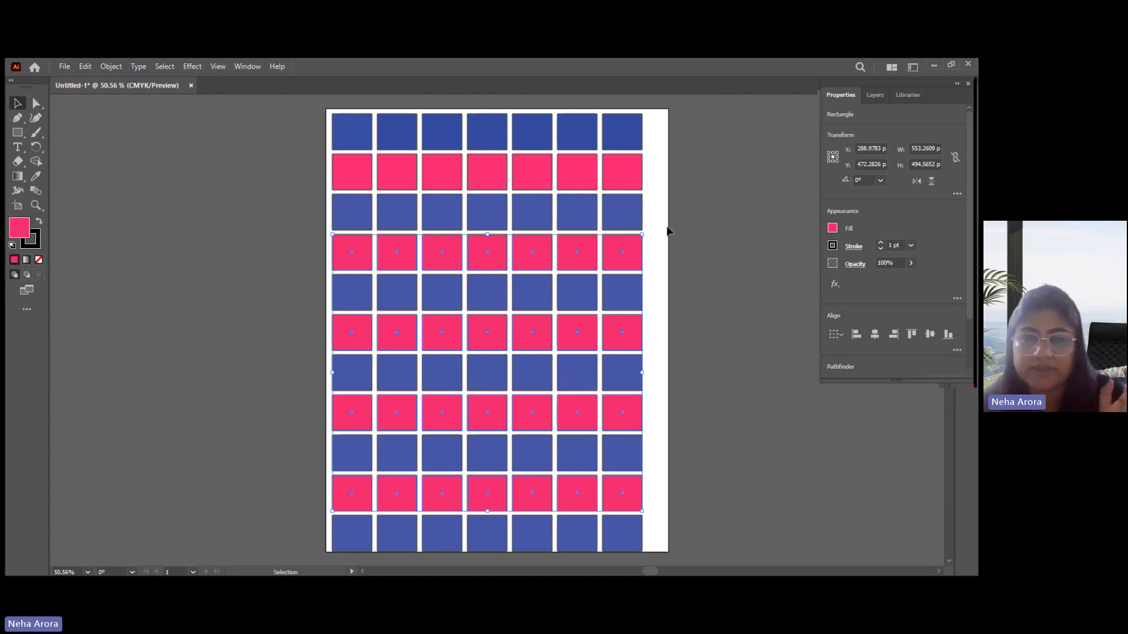
pyautogui.click(657, 272)
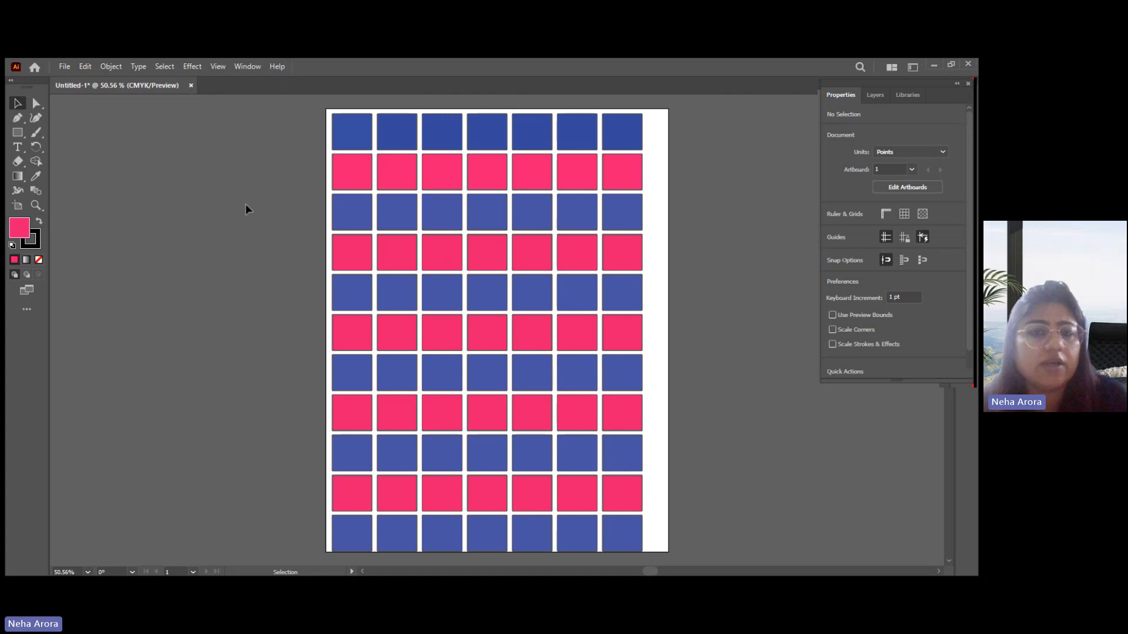
# Create a new portrait A4 document in points with four artboards, CMYK colour and 300 ppi raster effects
pyautogui.click(60, 64)
pyautogui.click(75, 75)
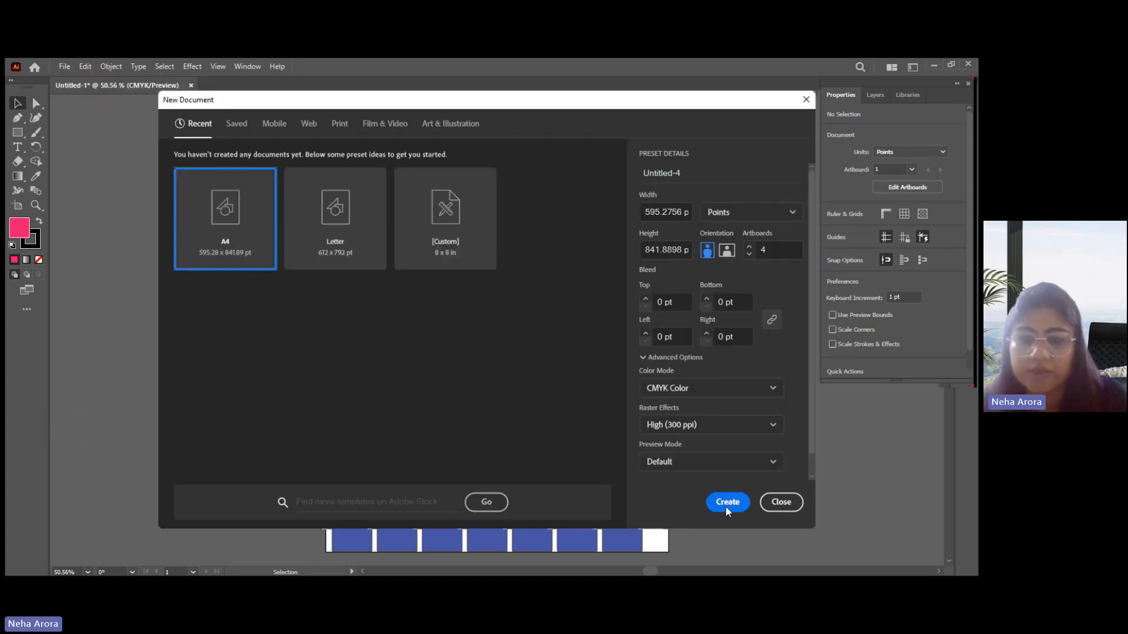
pyautogui.click(727, 504)
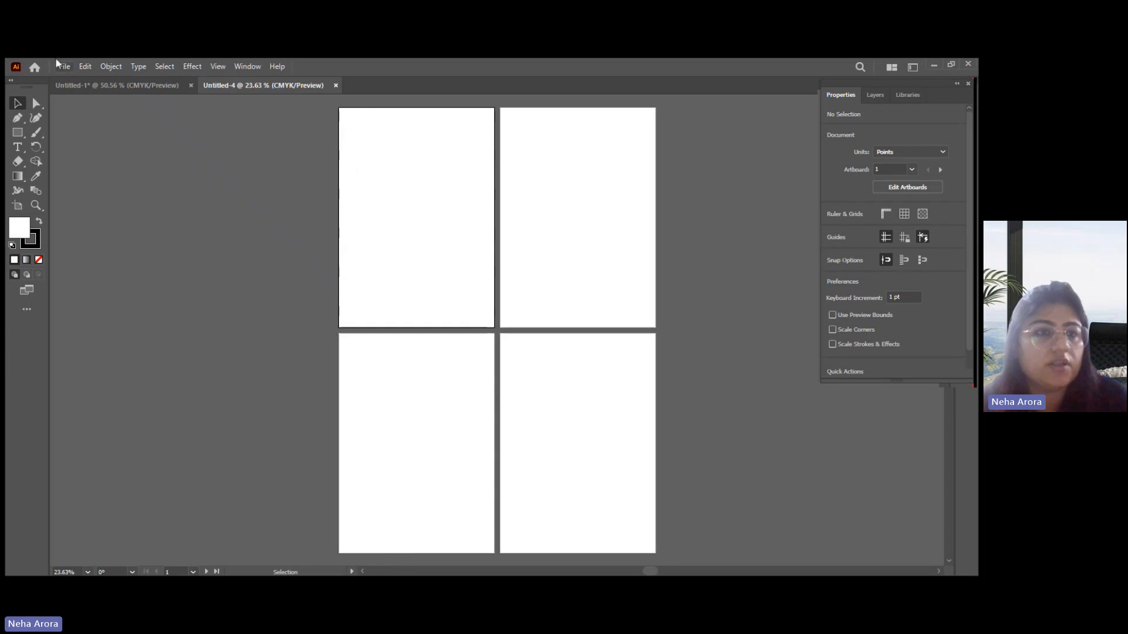
# Create a new portrait A4 document in points with one artboard and close the four-artboard document
pyautogui.click(64, 68)
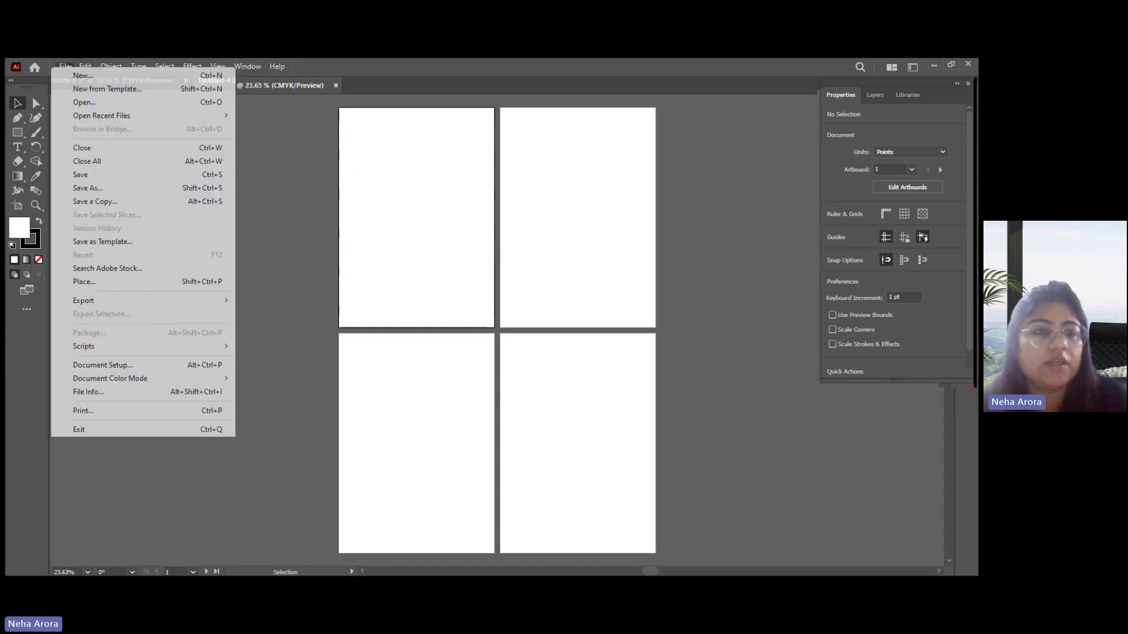
pyautogui.click(75, 75)
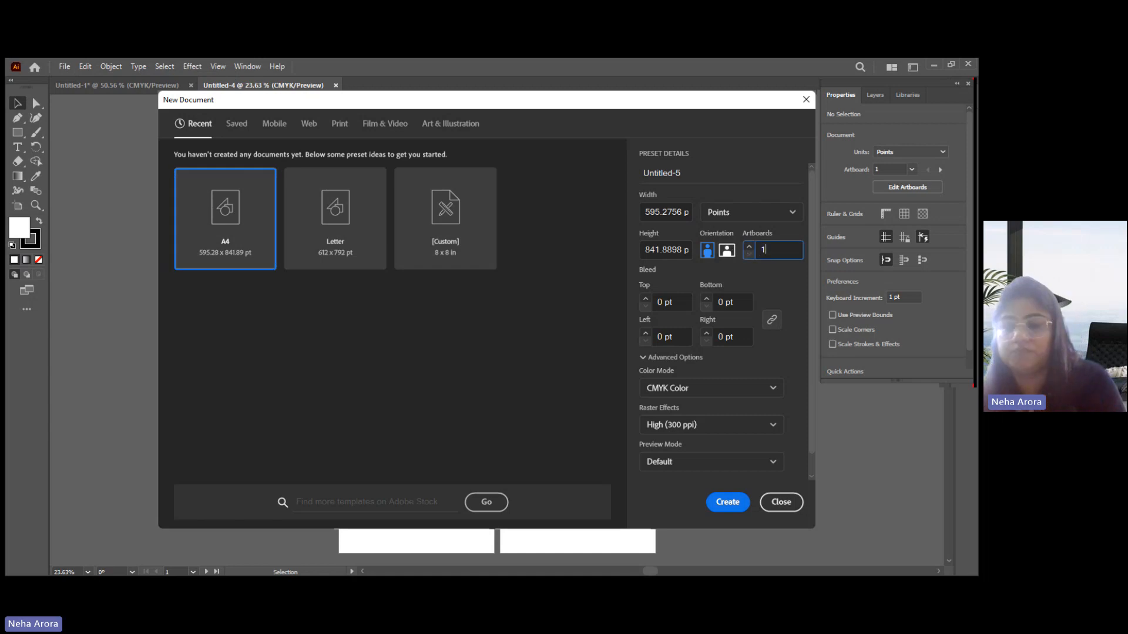
pyautogui.press('Escape')
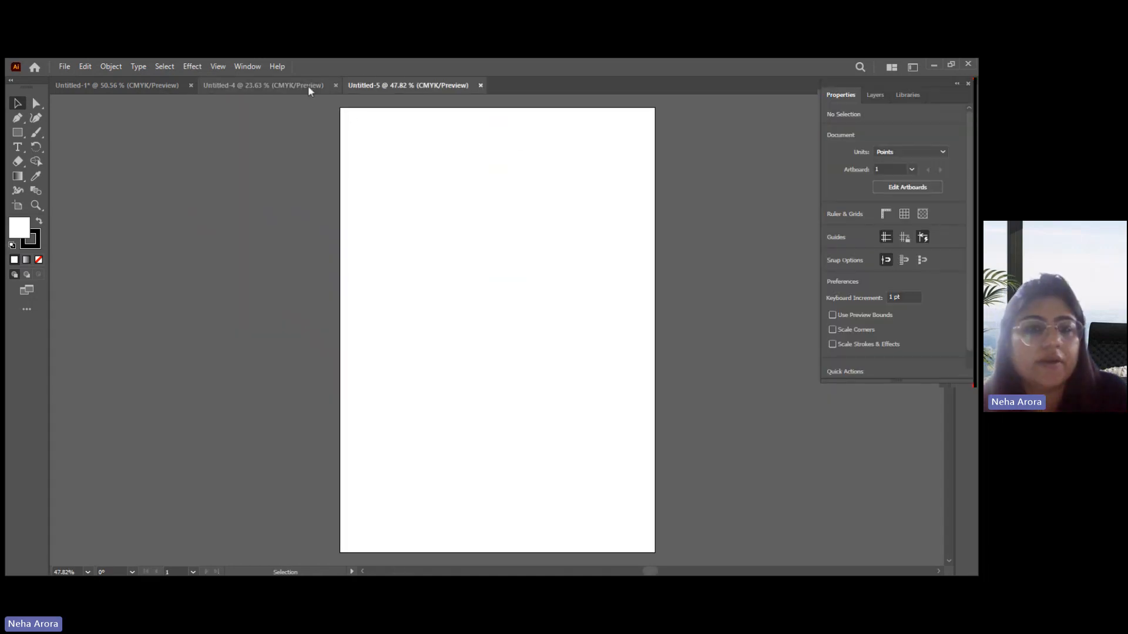
pyautogui.click(310, 86)
pyautogui.click(336, 85)
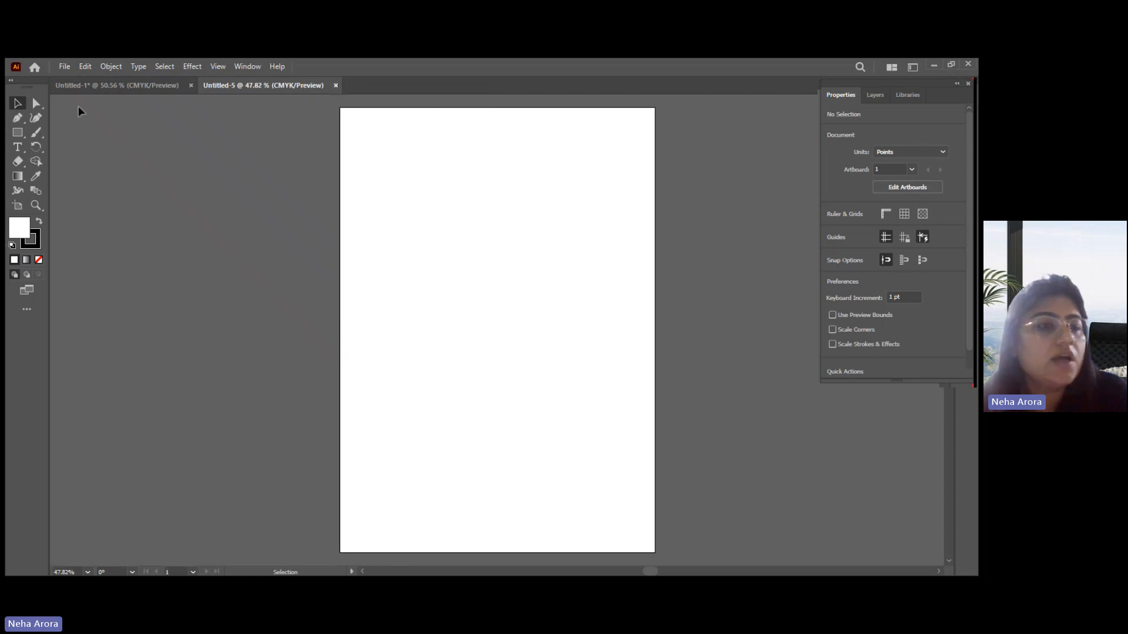
# Draw a trial hexagon about 115 by 117 pt over the artboard's upper-left corner and delete it after moving it onto the page
pyautogui.rightClick(19, 134)
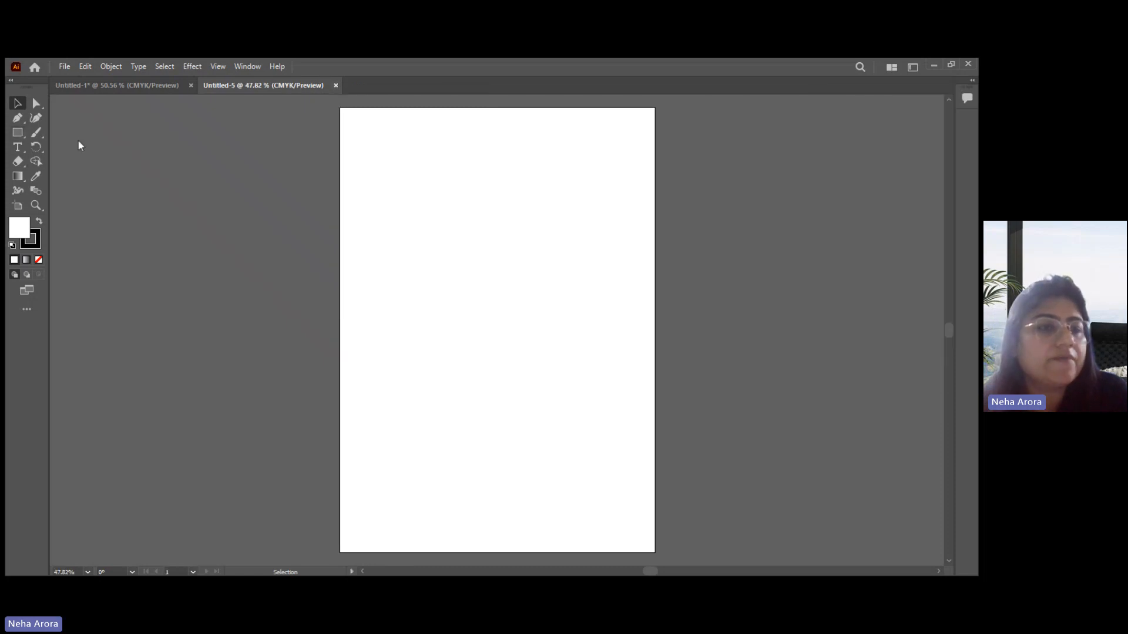
pyautogui.click(83, 165)
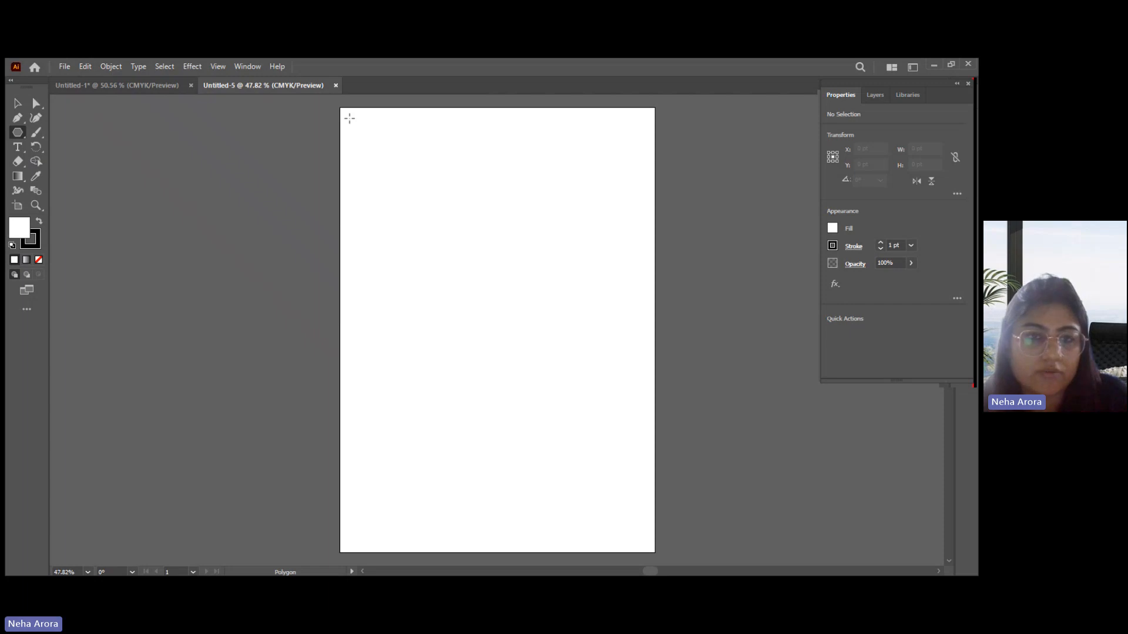
pyautogui.moveTo(349, 118); pyautogui.dragTo(357, 150)
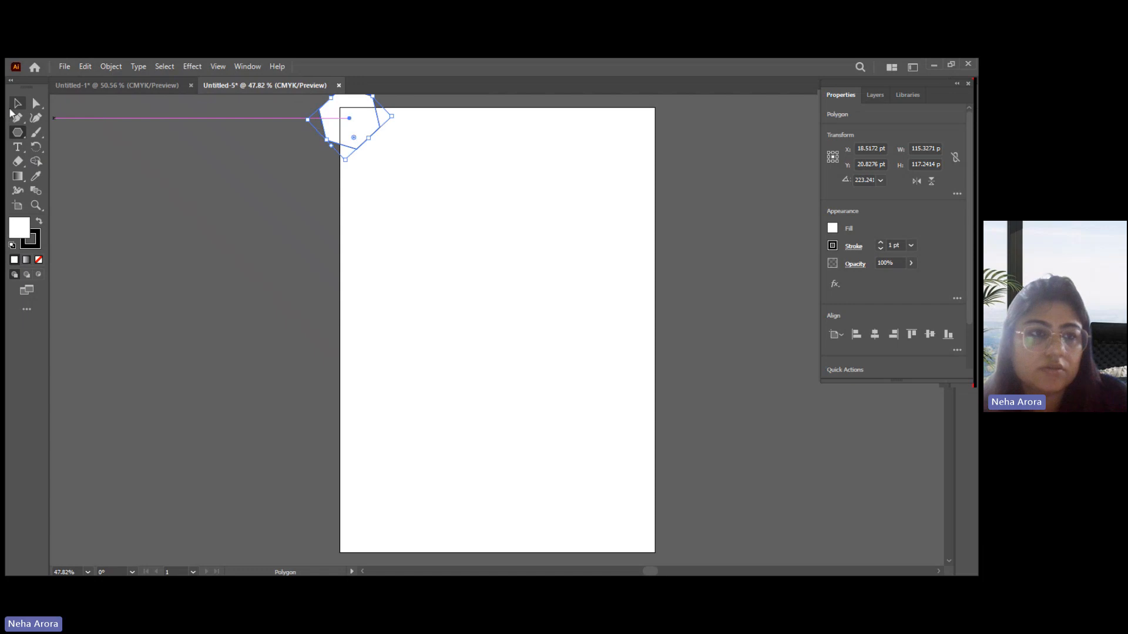
pyautogui.click(17, 105)
pyautogui.moveTo(349, 124); pyautogui.dragTo(428, 173)
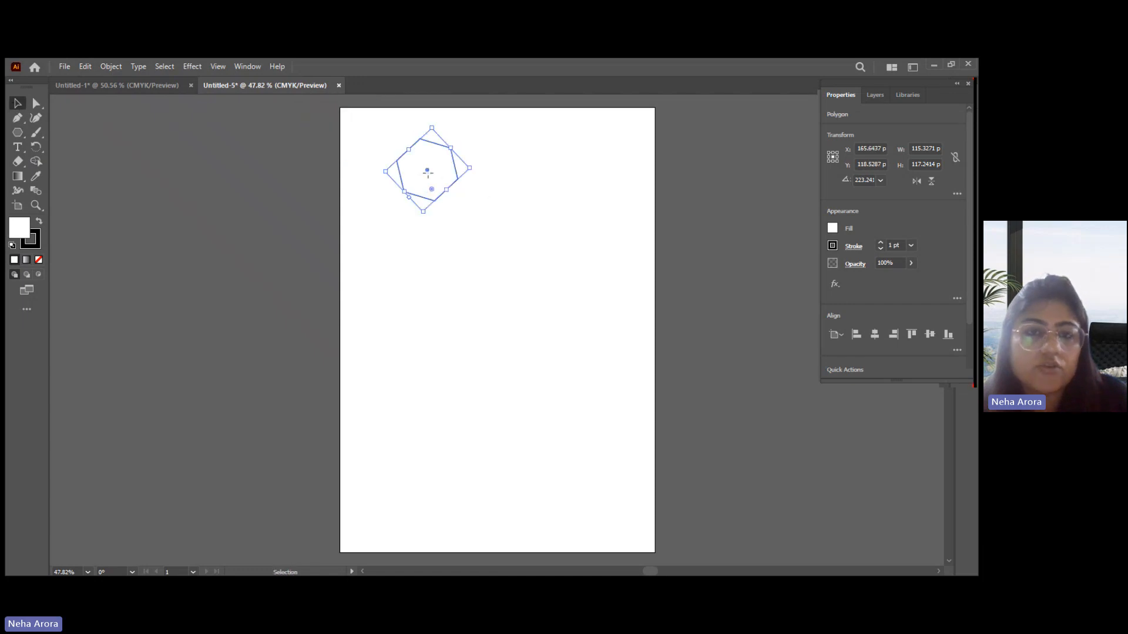
pyautogui.doubleClick(428, 174)
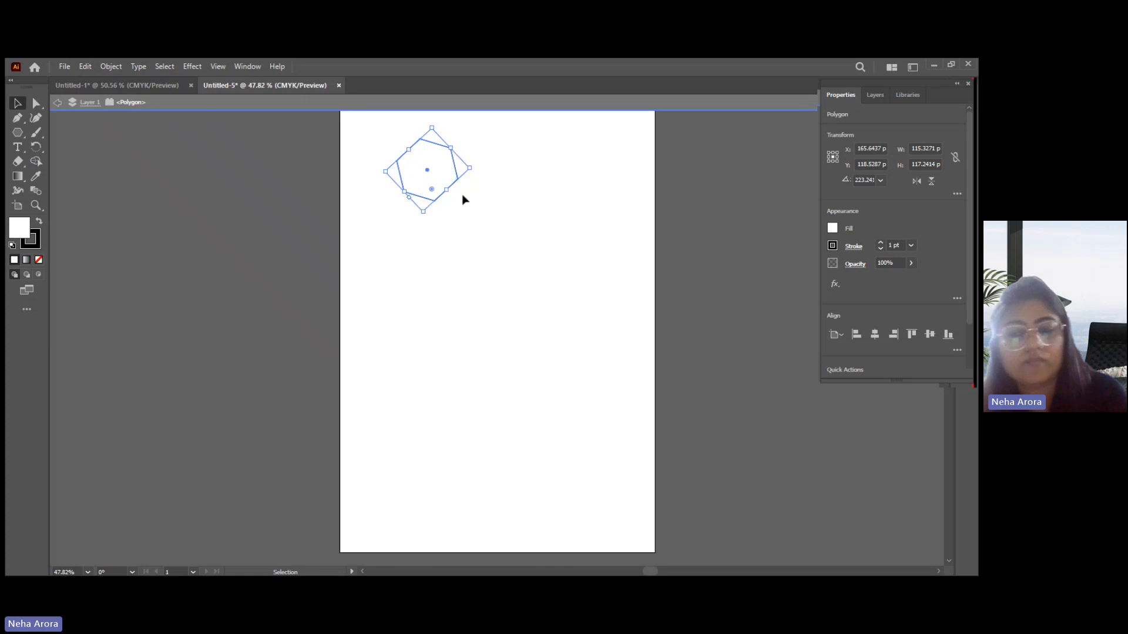
pyautogui.press('Delete')
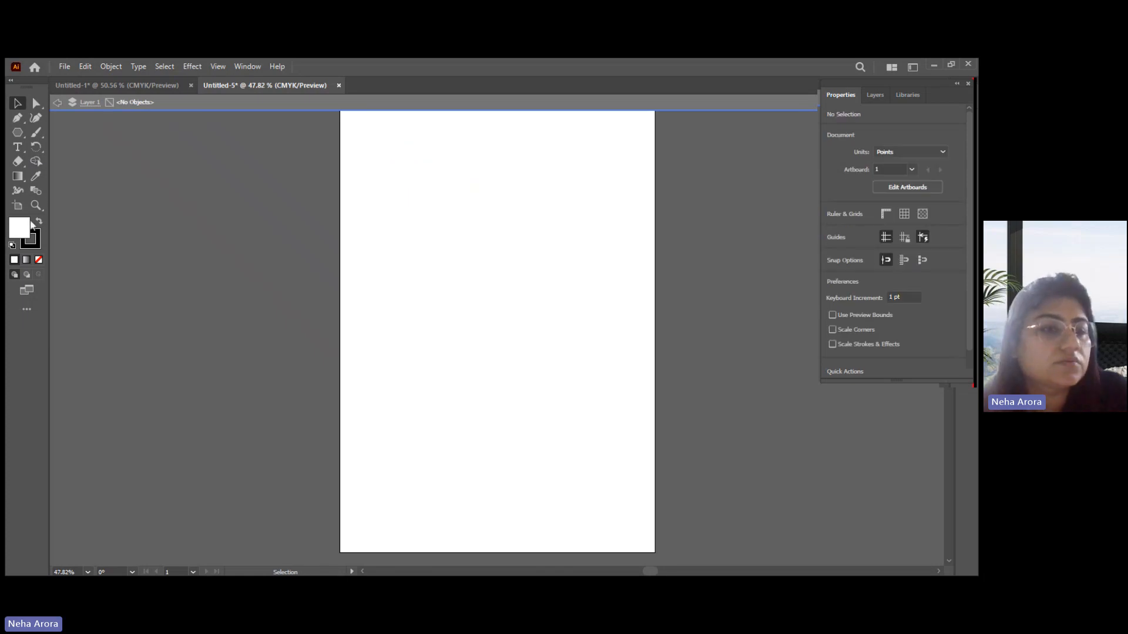
# Create a five-sided and a six-sided polygon of 60.2215 pt radius by exact values near the artboard's upper-left corner
pyautogui.click(18, 133)
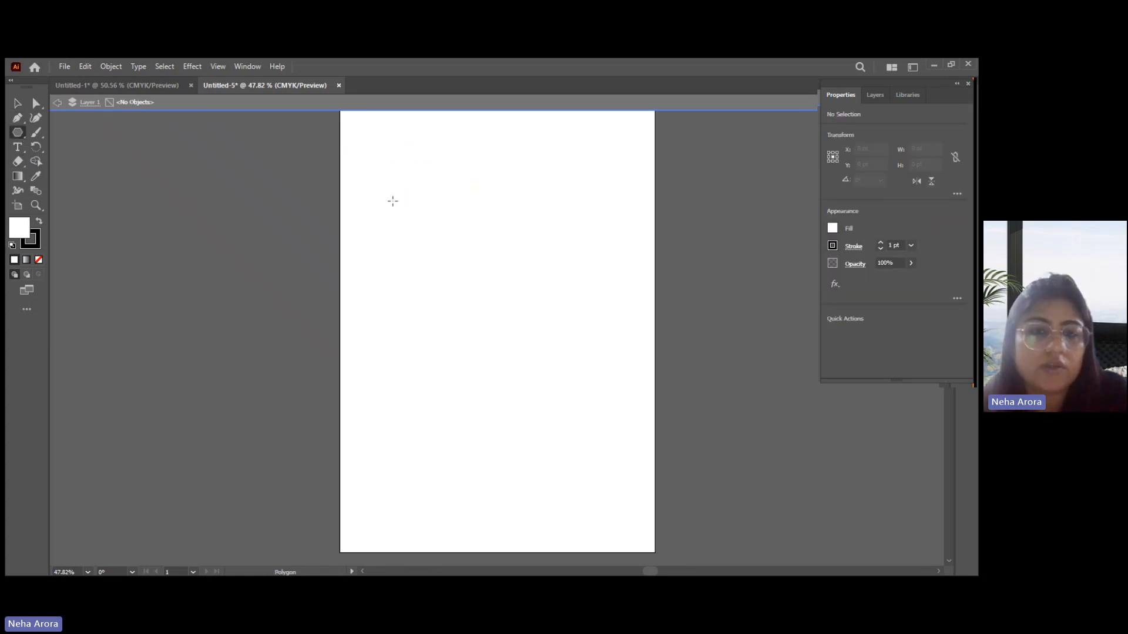
pyautogui.click(388, 202)
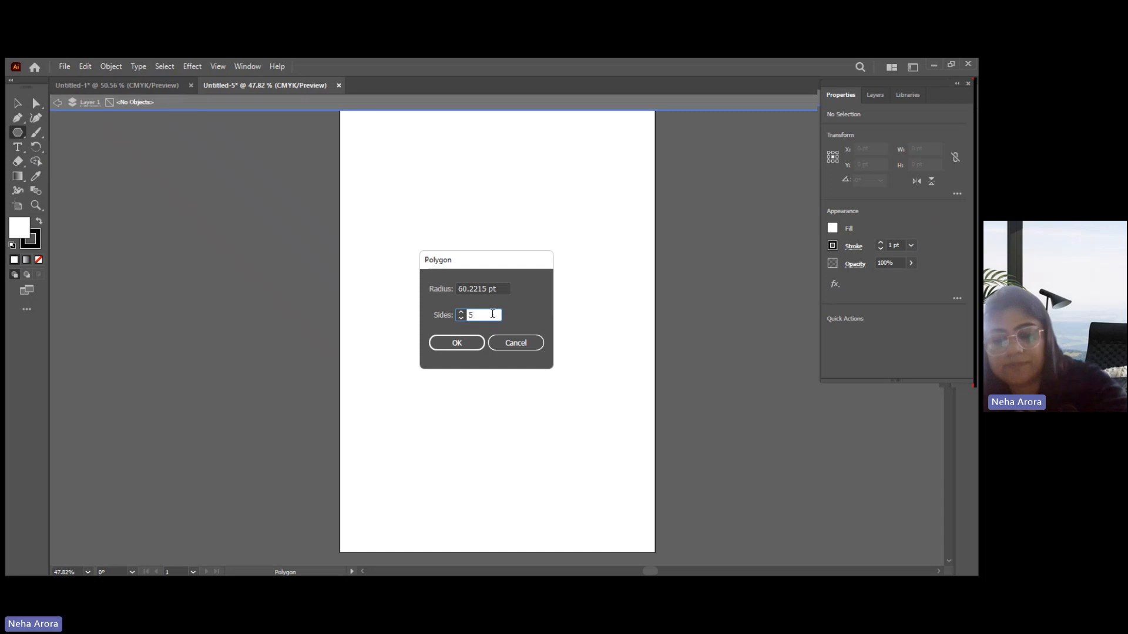
pyautogui.press('Return')
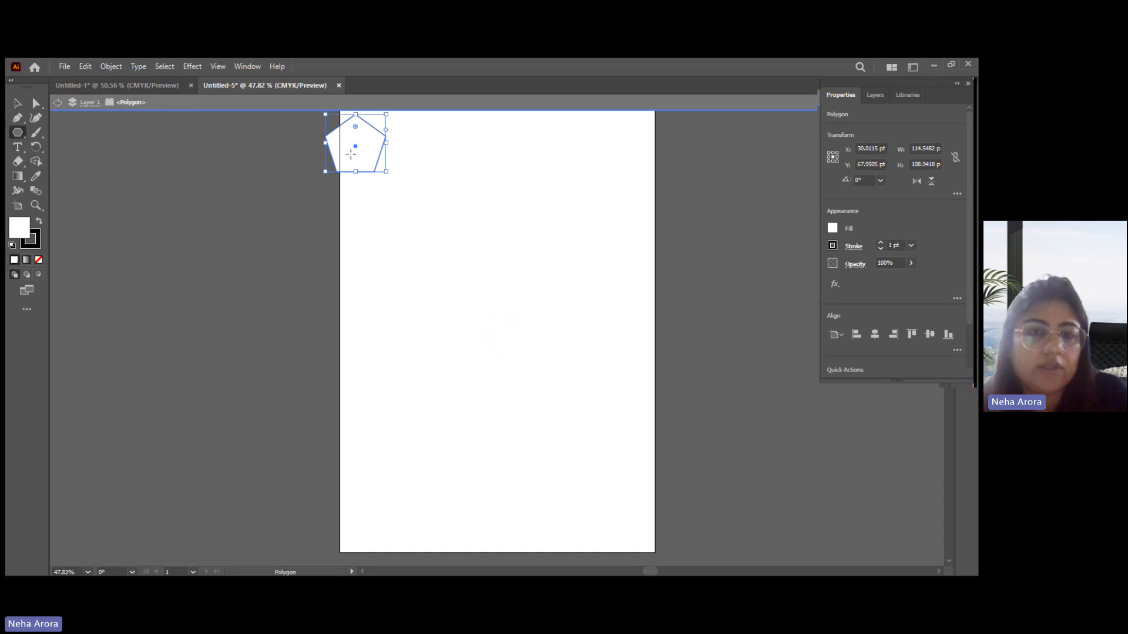
pyautogui.click(351, 154)
pyautogui.write('6')
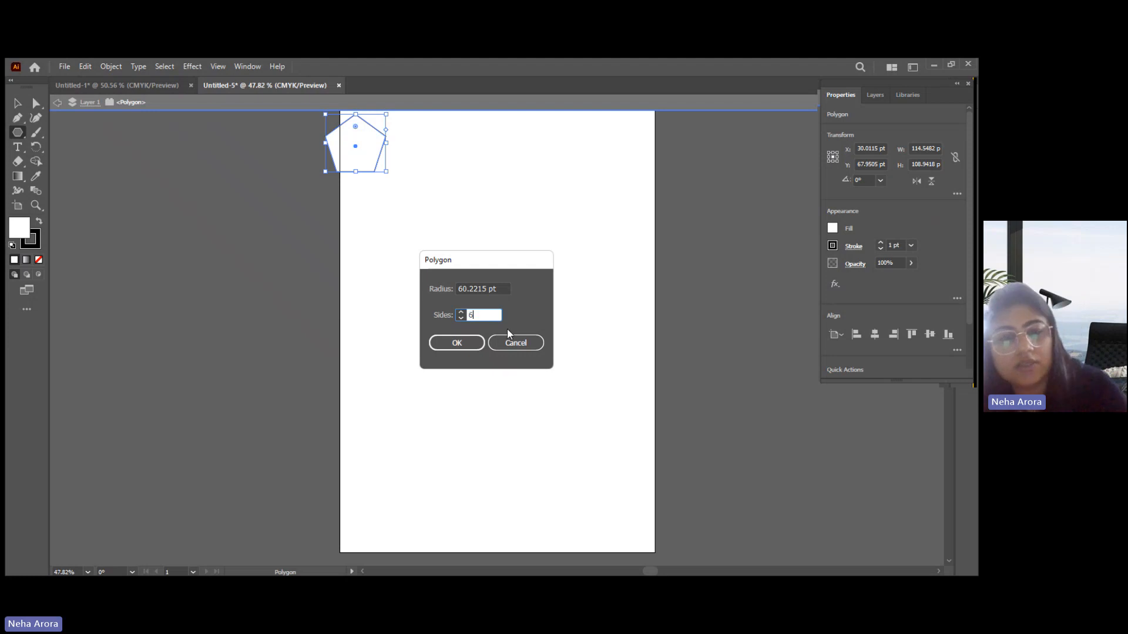
pyautogui.click(470, 342)
# Delete the overlapping hexagon and pentagon from the artboard's upper-left corner
pyautogui.moveTo(363, 167); pyautogui.dragTo(382, 202)
pyautogui.press('Delete')
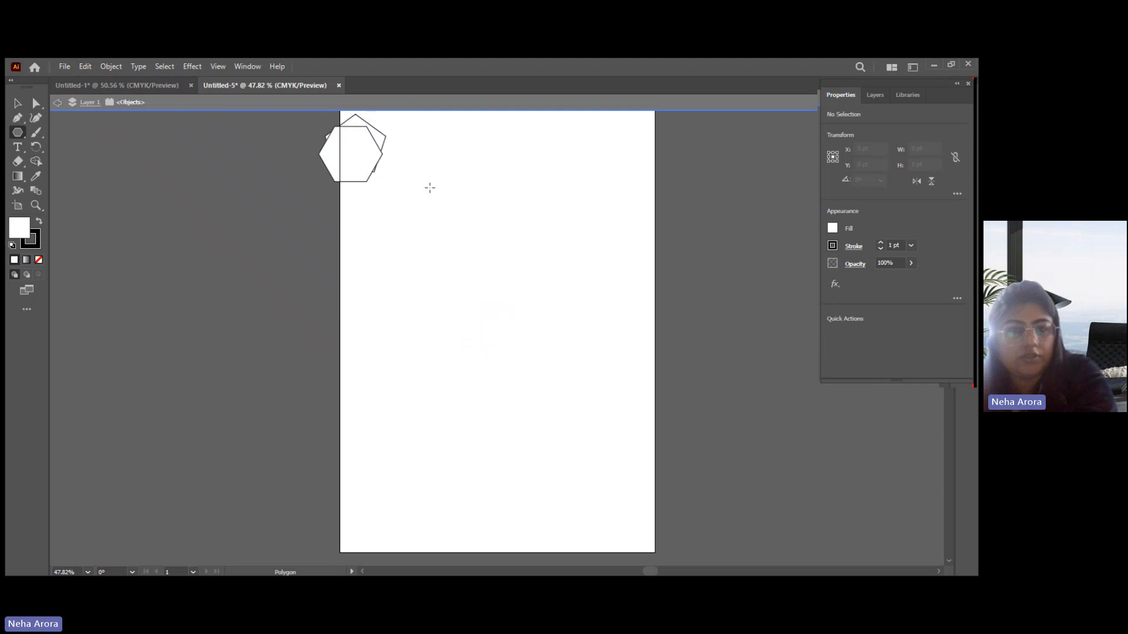
pyautogui.click(353, 159)
pyautogui.click(516, 342)
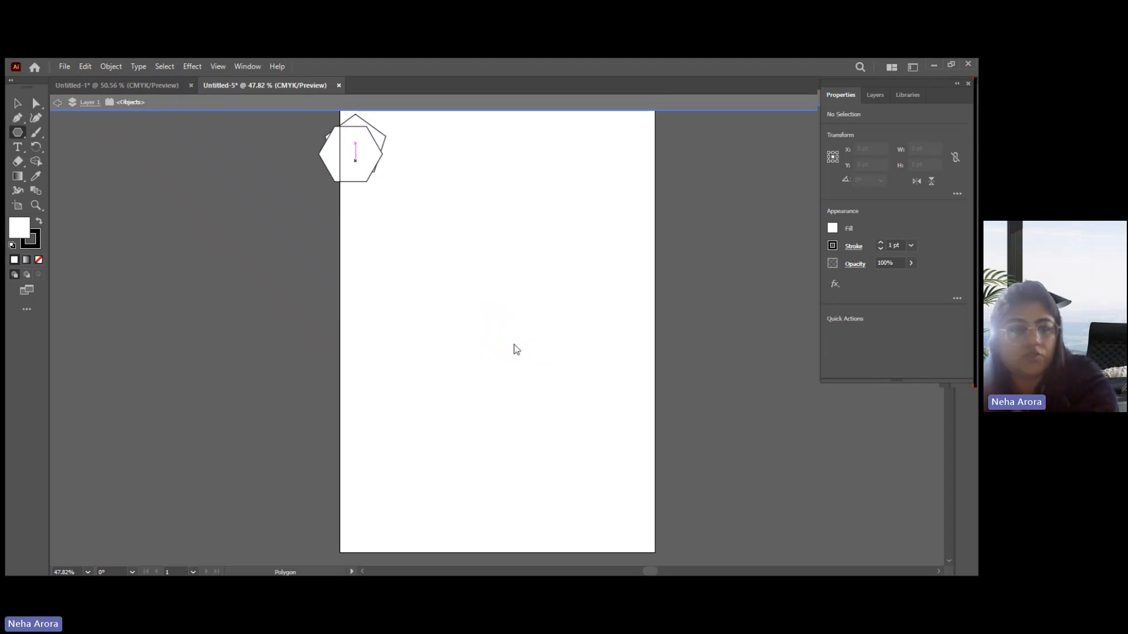
pyautogui.click(17, 103)
pyautogui.click(350, 133)
pyautogui.press('Delete')
pyautogui.click(350, 133)
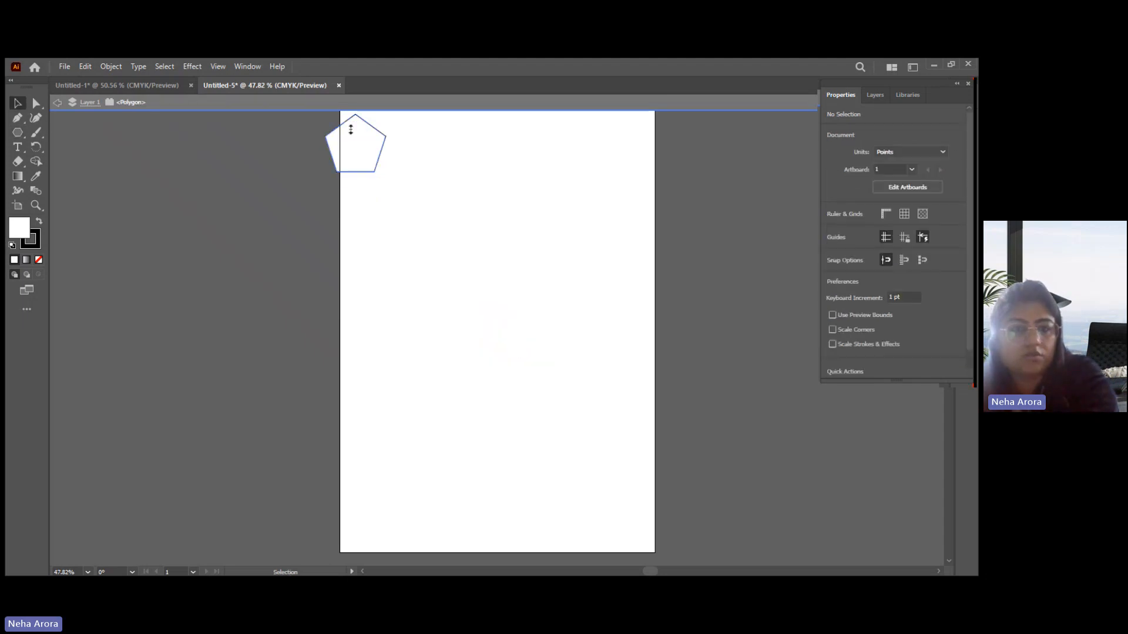
pyautogui.press('Delete')
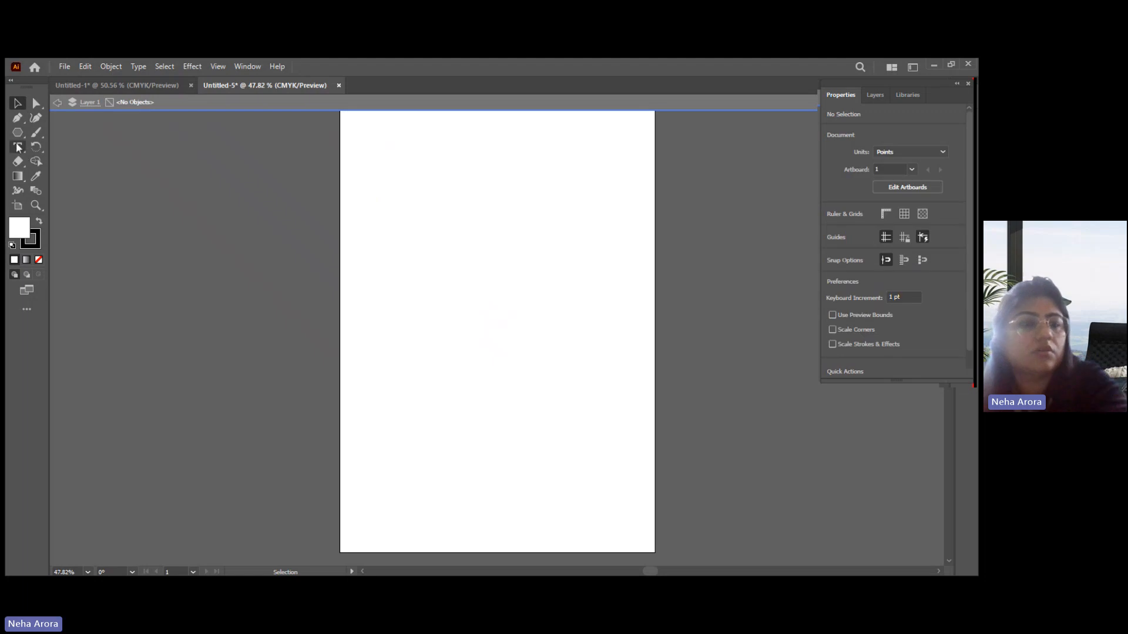
# Draw a hexagon about 97 by 103 pt in the artboard's upper-left corner and rotate it upright to 270°
pyautogui.click(19, 134)
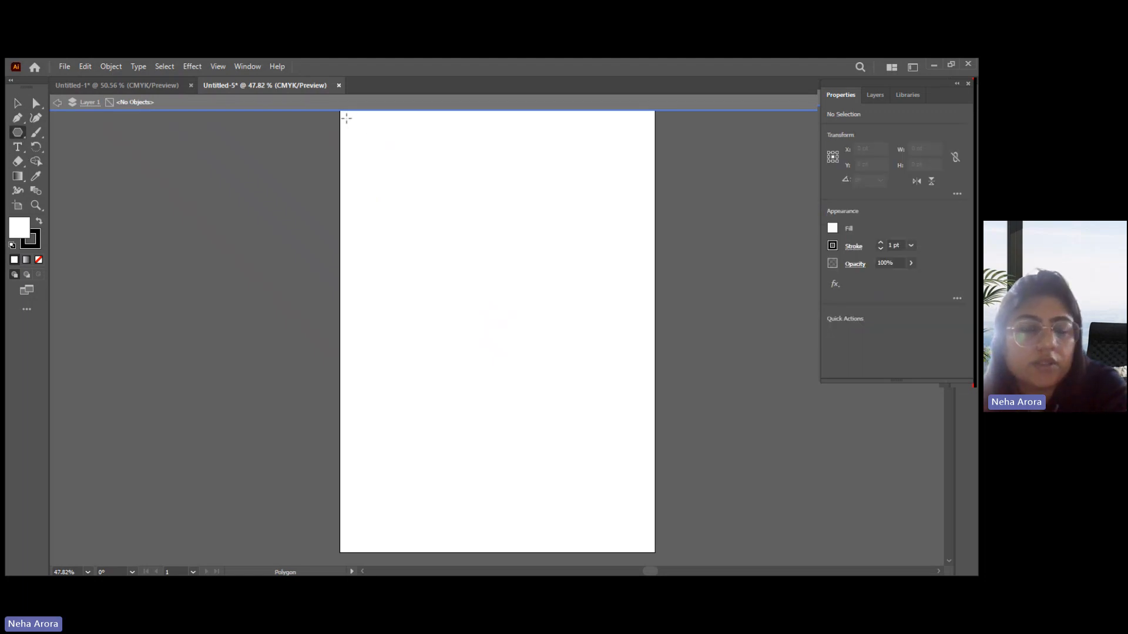
pyautogui.moveTo(345, 118); pyautogui.dragTo(376, 159)
pyautogui.click(17, 104)
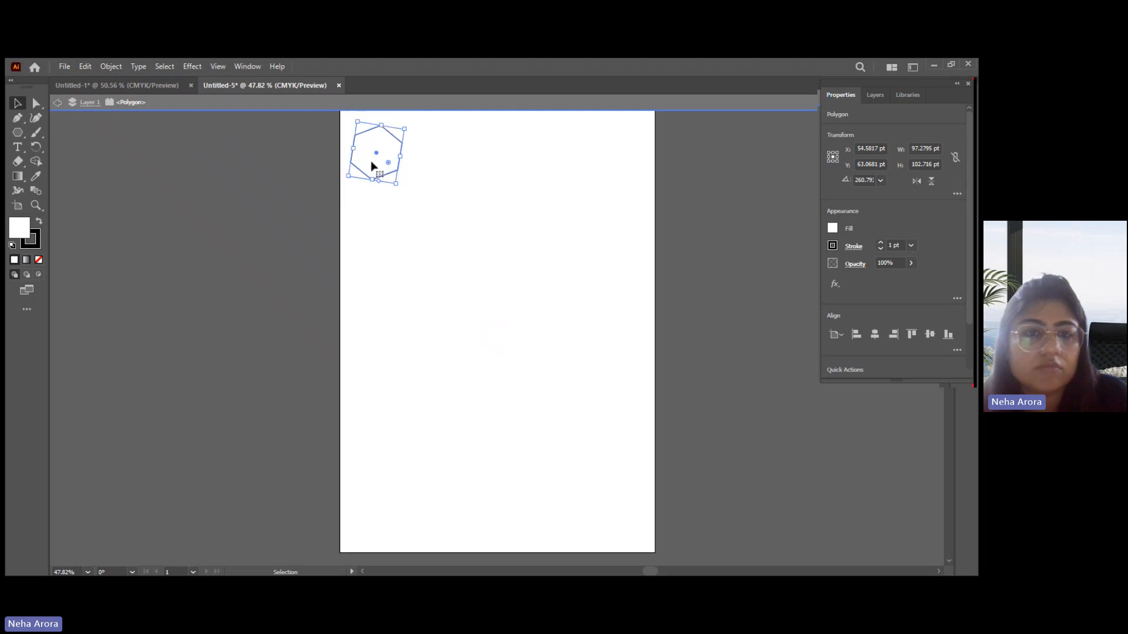
pyautogui.moveTo(404, 125); pyautogui.dragTo(404, 121)
# Copy the hexagon 109.2 pt straight down and repeat the copy six times to form a column of eight
pyautogui.moveTo(385, 164); pyautogui.dragTo(368, 211)
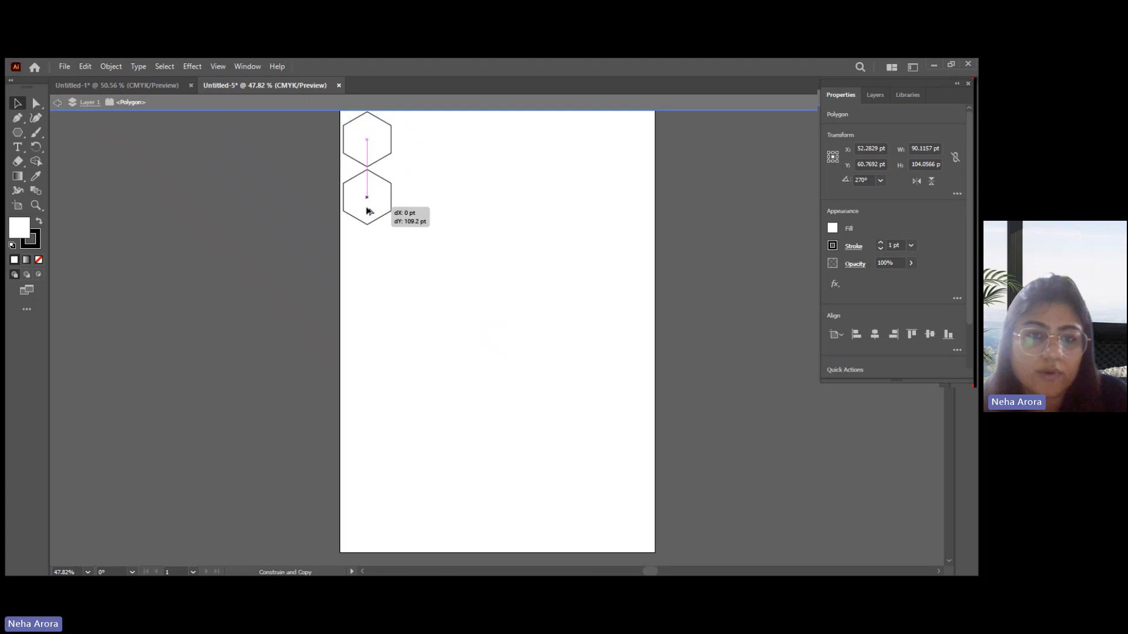
pyautogui.moveTo(366, 208); pyautogui.dragTo(367, 208)
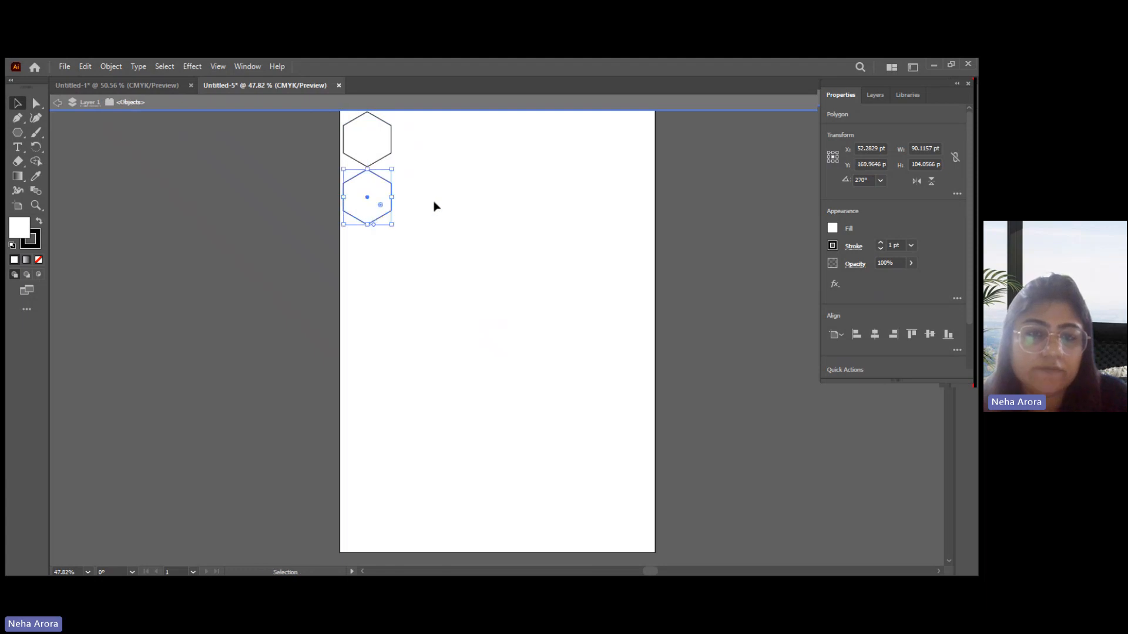
pyautogui.hotkey('ctrl', 'd')
pyautogui.hotkey('ctrl', 'd')
pyautogui.hotkey('ctrl', 'd')
pyautogui.hotkey('ctrl', 'd')
pyautogui.hotkey('ctrl', 'd')
pyautogui.hotkey('ctrl', 'd')
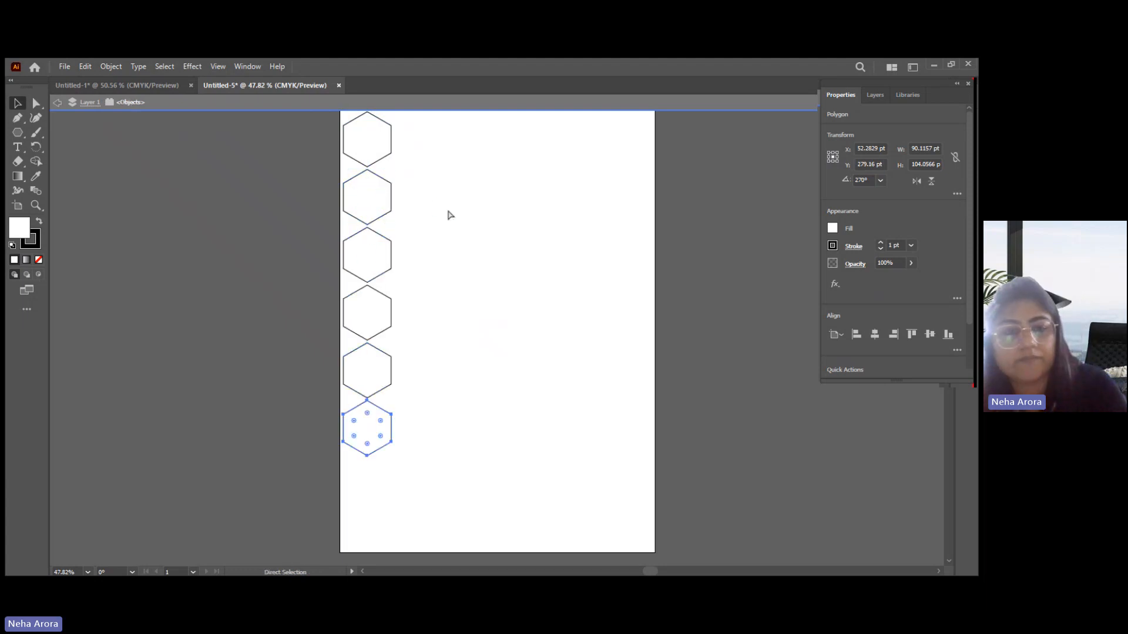
pyautogui.click(149, 222)
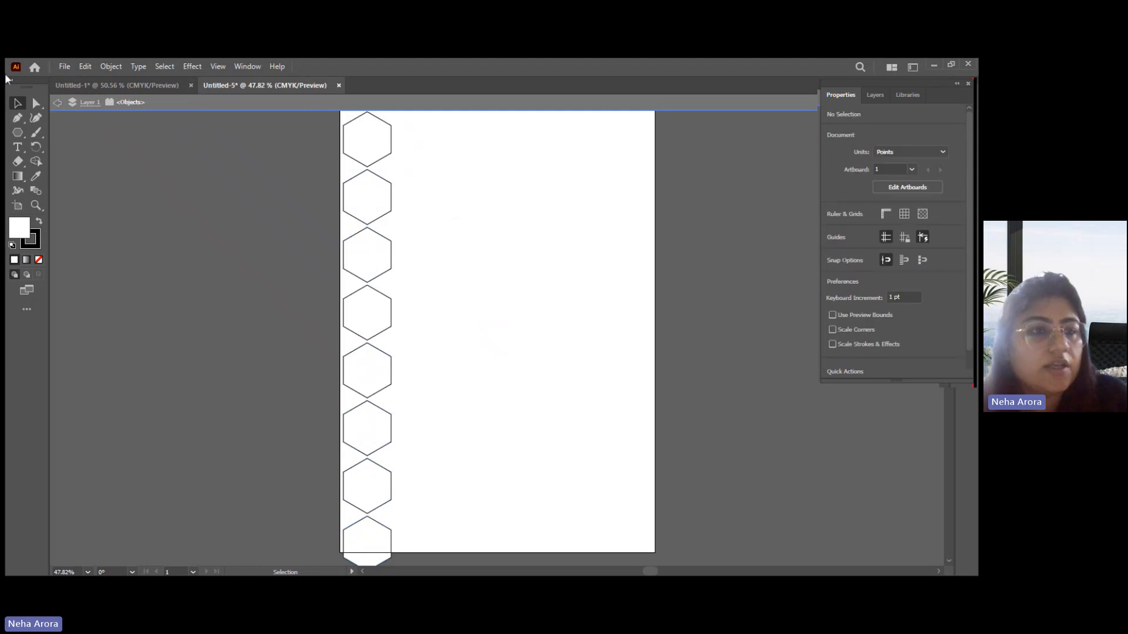
# Try a copy of the whole hexagon column offset 100 pt to the right and 54.6 pt up, and undo it
pyautogui.moveTo(397, 205); pyautogui.dragTo(365, 554)
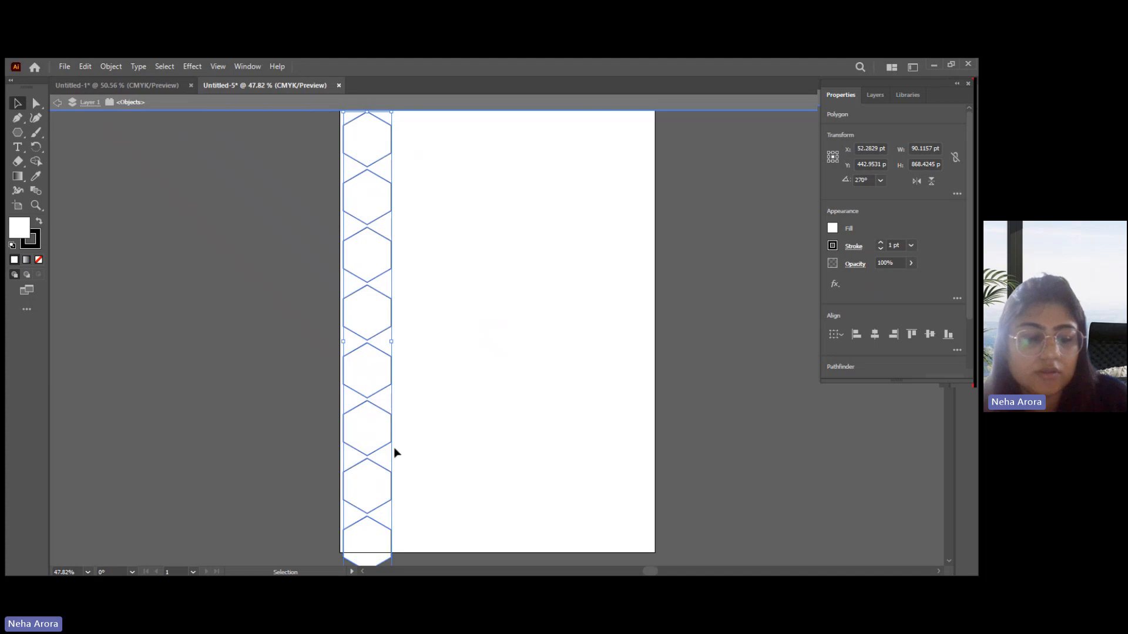
pyautogui.moveTo(385, 473); pyautogui.dragTo(427, 457)
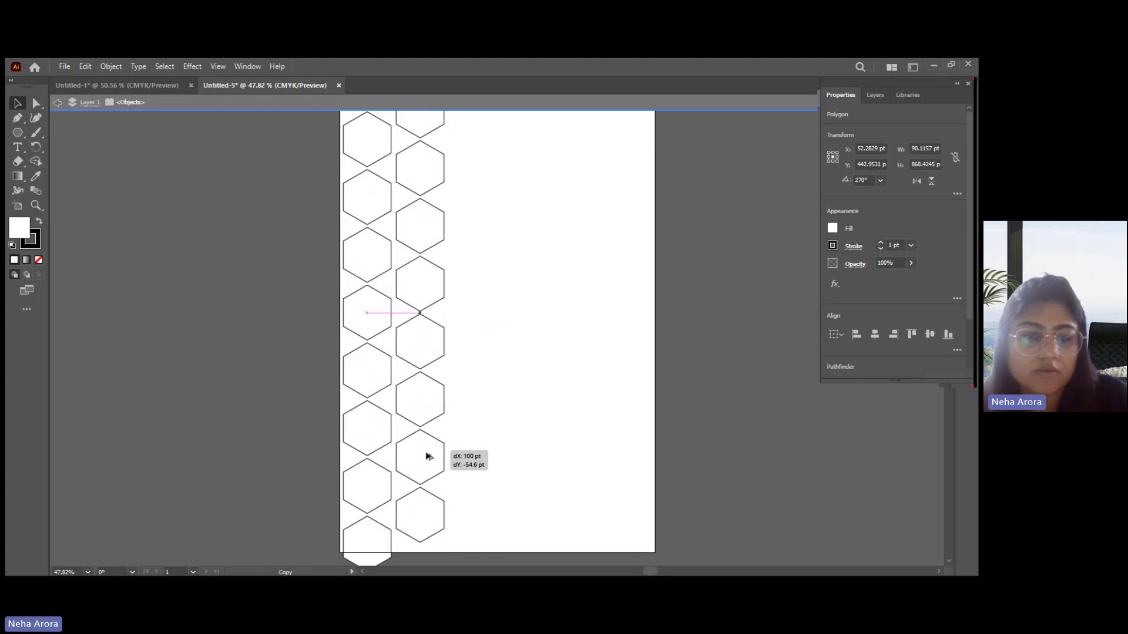
pyautogui.moveTo(427, 457); pyautogui.dragTo(426, 457)
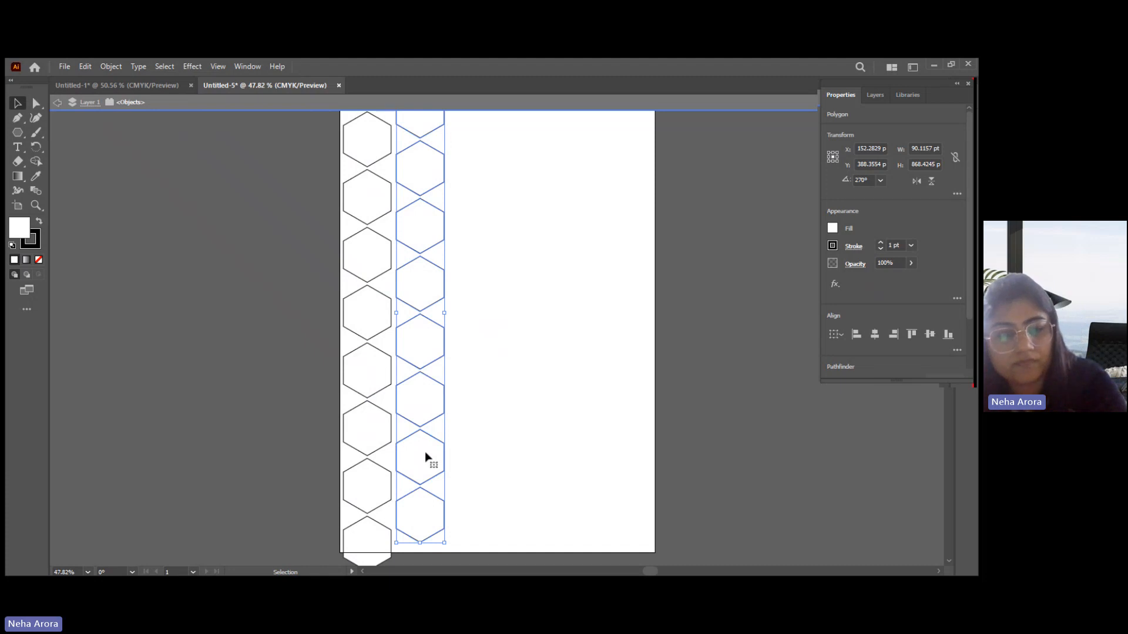
pyautogui.click(487, 445)
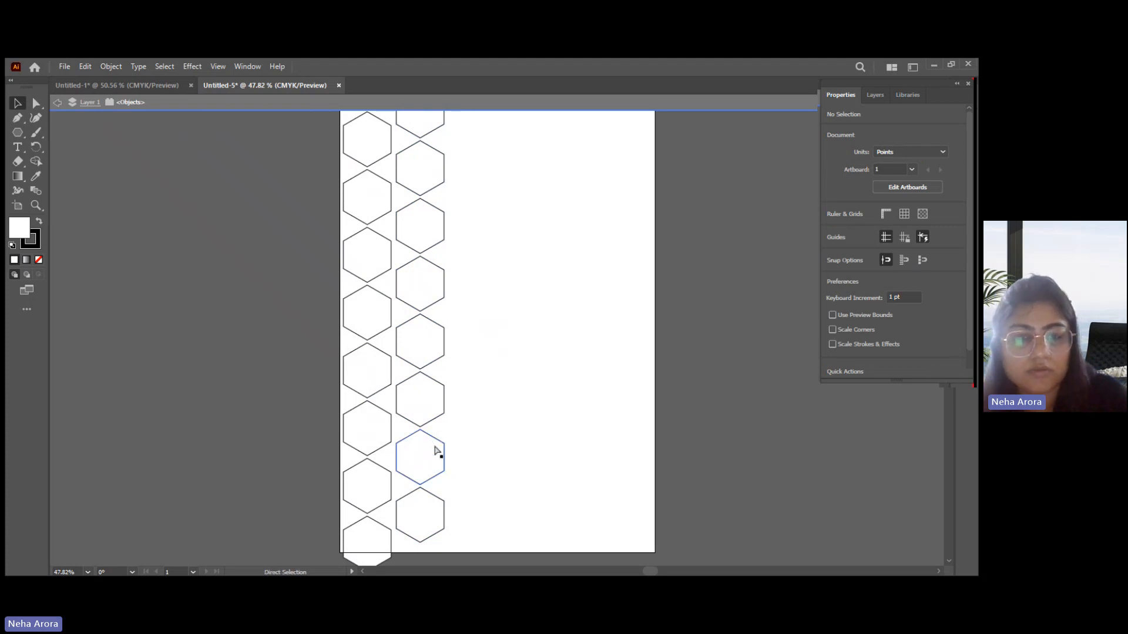
pyautogui.hotkey('ctrl', 'z')
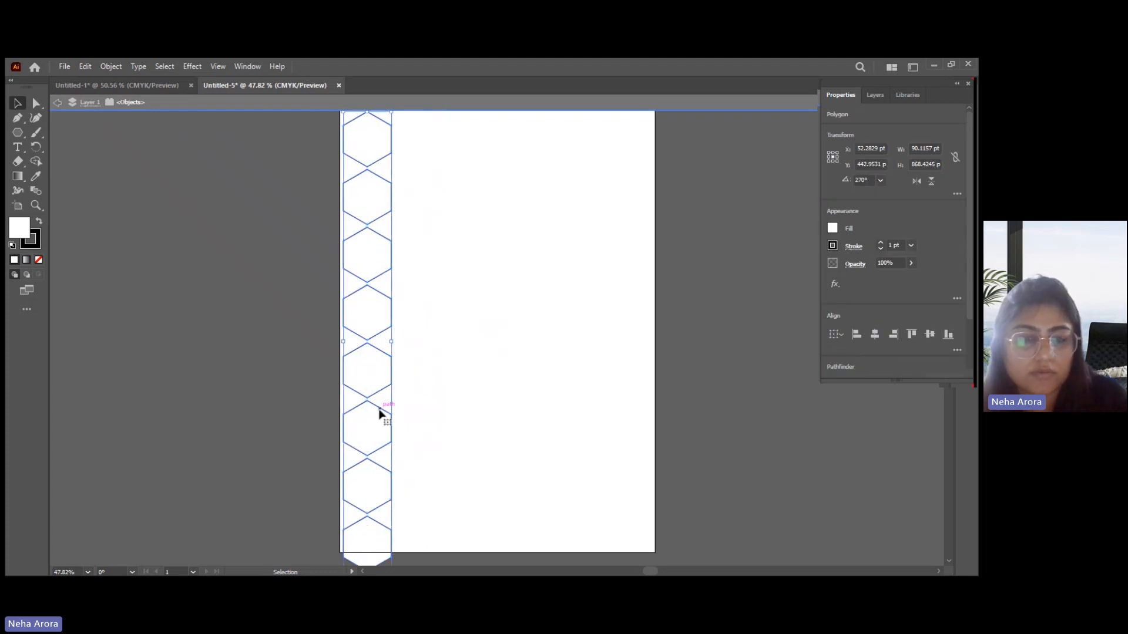
# Copy the hexagon column 96.55 pt to the right and 54.6 pt up, and repeat that copy five times across the artboard
pyautogui.moveTo(378, 413); pyautogui.dragTo(431, 396)
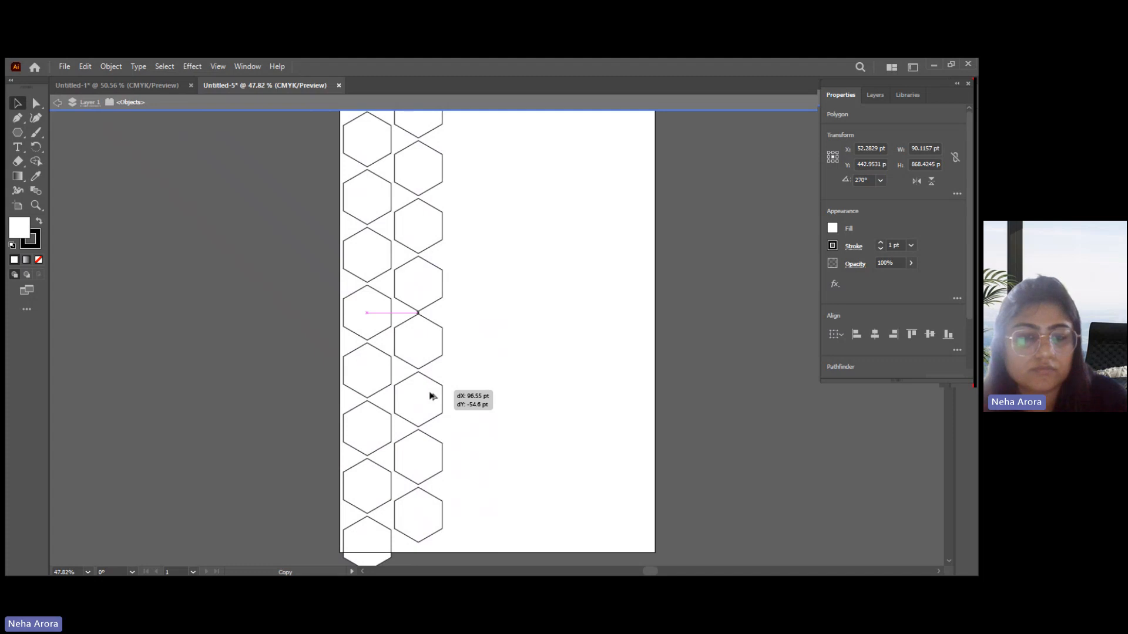
pyautogui.moveTo(430, 396); pyautogui.dragTo(430, 396)
pyautogui.hotkey('ctrl', 'd')
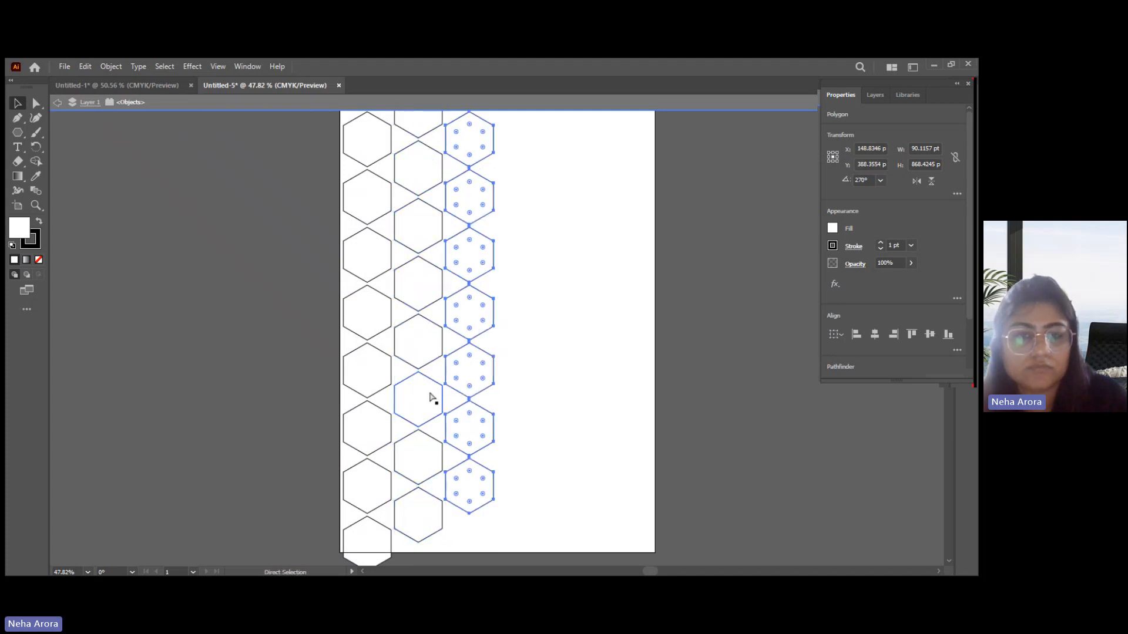
pyautogui.hotkey('ctrl', 'd')
pyautogui.hotkey('ctrl', 'd')
pyautogui.hotkey('ctrl', 'd')
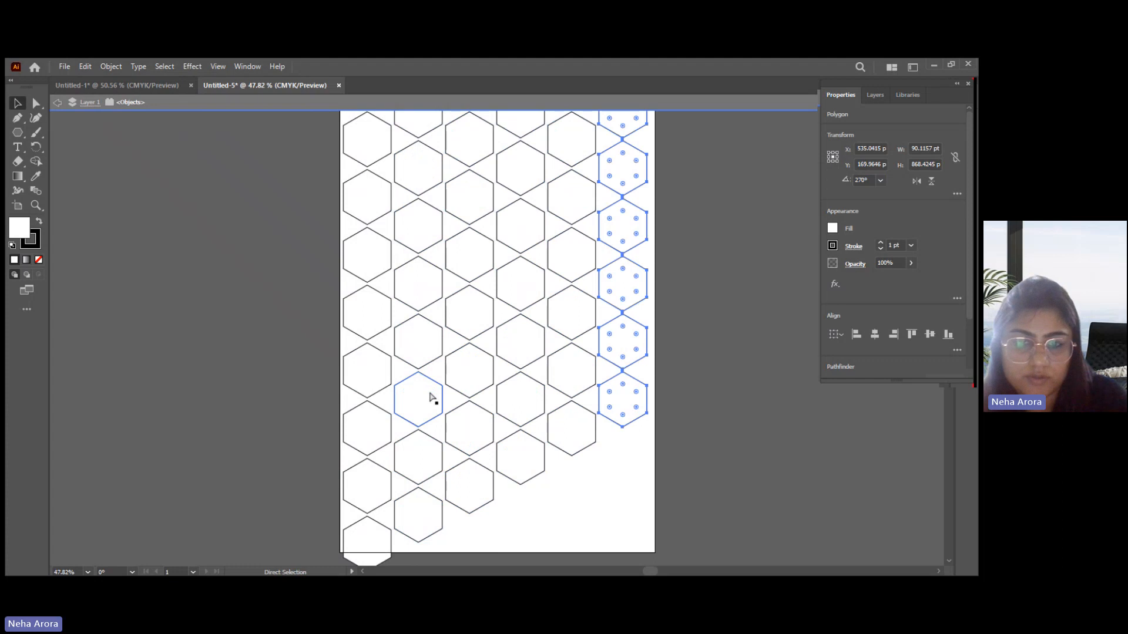
pyautogui.hotkey('ctrl', 'd')
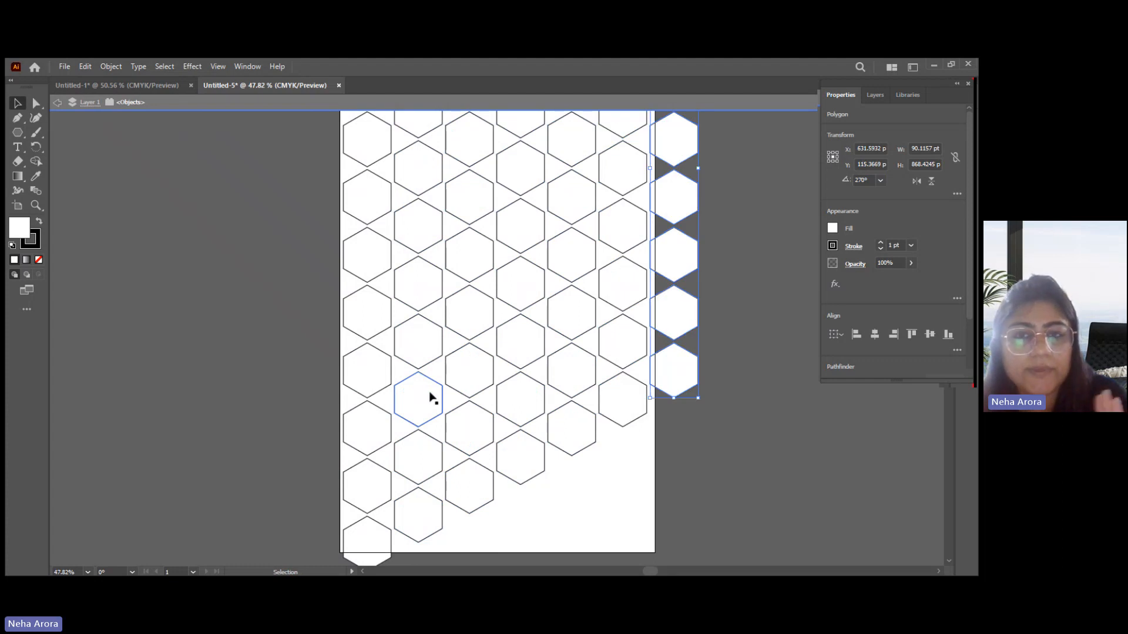
# Undo all the diagonal column copies back to the single first column of hexagons
pyautogui.press('a')
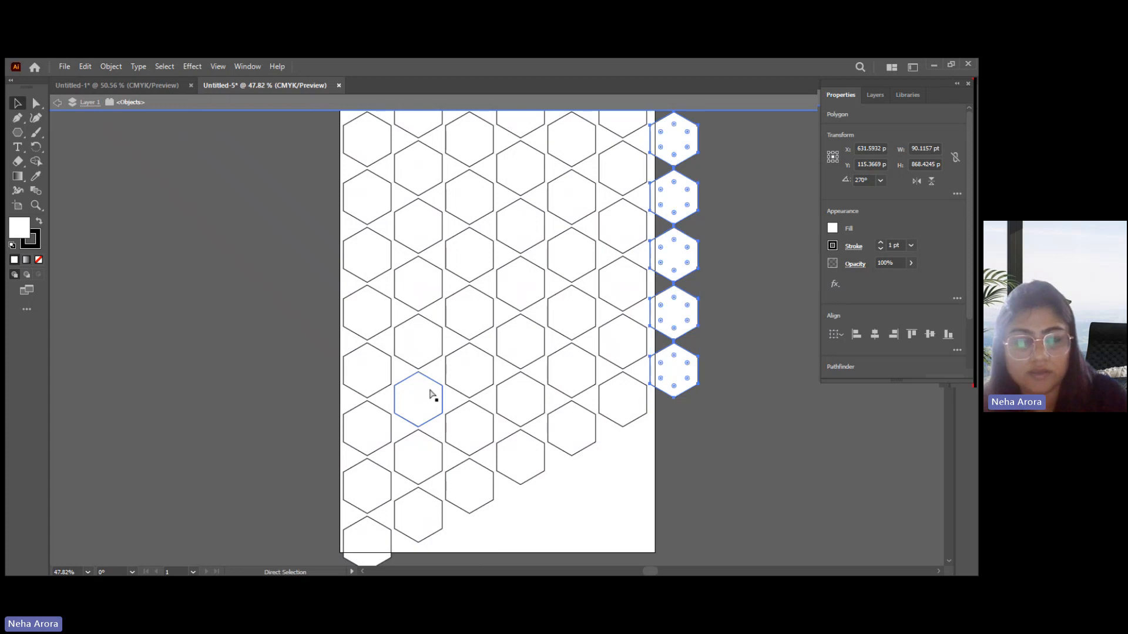
pyautogui.hotkey('ctrl', 'z')
pyautogui.hotkey('ctrl', 'z')
pyautogui.hotkey('ctrl', 'z')
pyautogui.hotkey('ctrl', 'z')
pyautogui.hotkey('ctrl', 'z')
pyautogui.hotkey('ctrl', 'z')
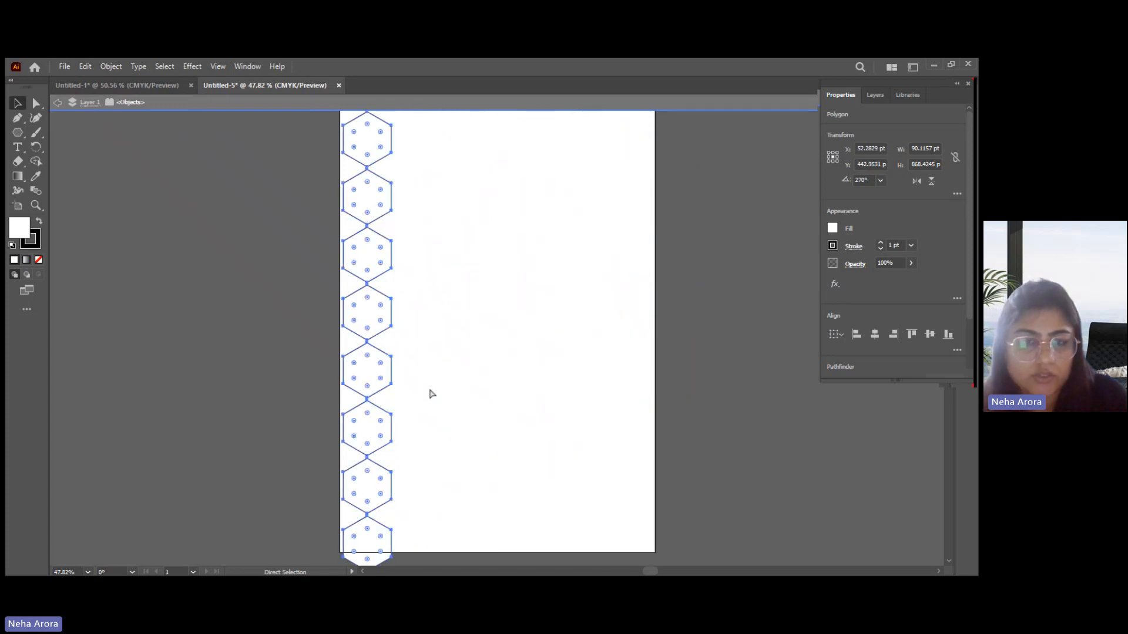
# Undo the hexagon column copies and the first hexagon's upright rotation, going back to the single tilted hexagon
pyautogui.hotkey('ctrl', 'z')
pyautogui.hotkey('ctrl', 'z')
pyautogui.hotkey('ctrl', 'z')
pyautogui.hotkey('ctrl', 'z')
pyautogui.hotkey('ctrl', 'z')
pyautogui.hotkey('ctrl', 'z')
pyautogui.hotkey('ctrl', 'z')
pyautogui.hotkey('ctrl', 'z')
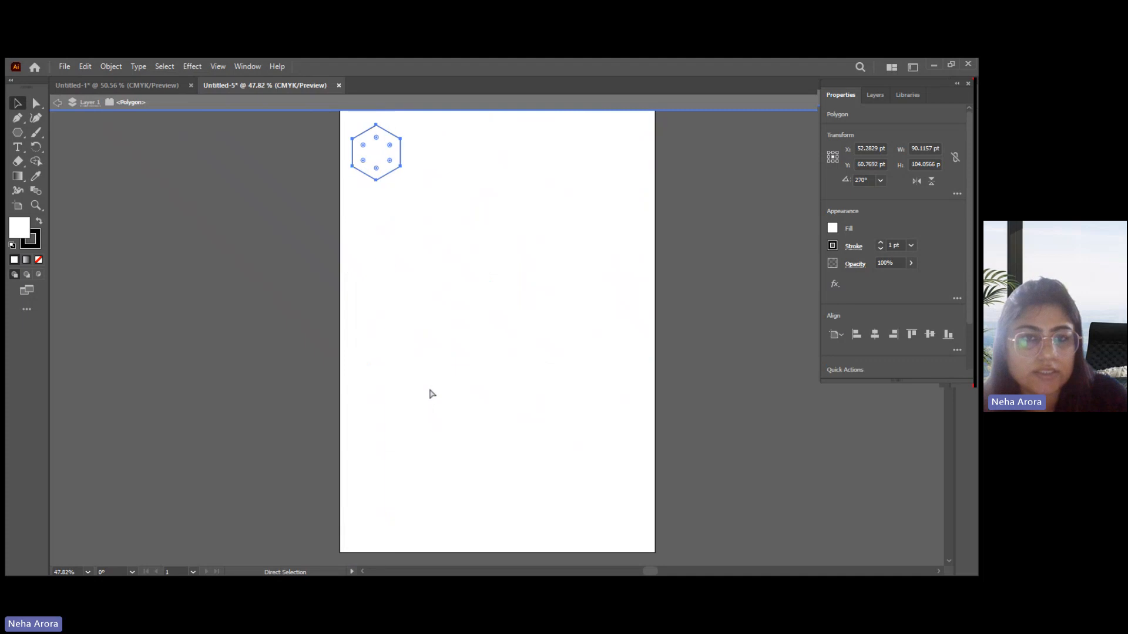
pyautogui.hotkey('ctrl', 'z')
pyautogui.hotkey('ctrl', 'z')
pyautogui.hotkey('ctrl', 'z')
pyautogui.press('v')
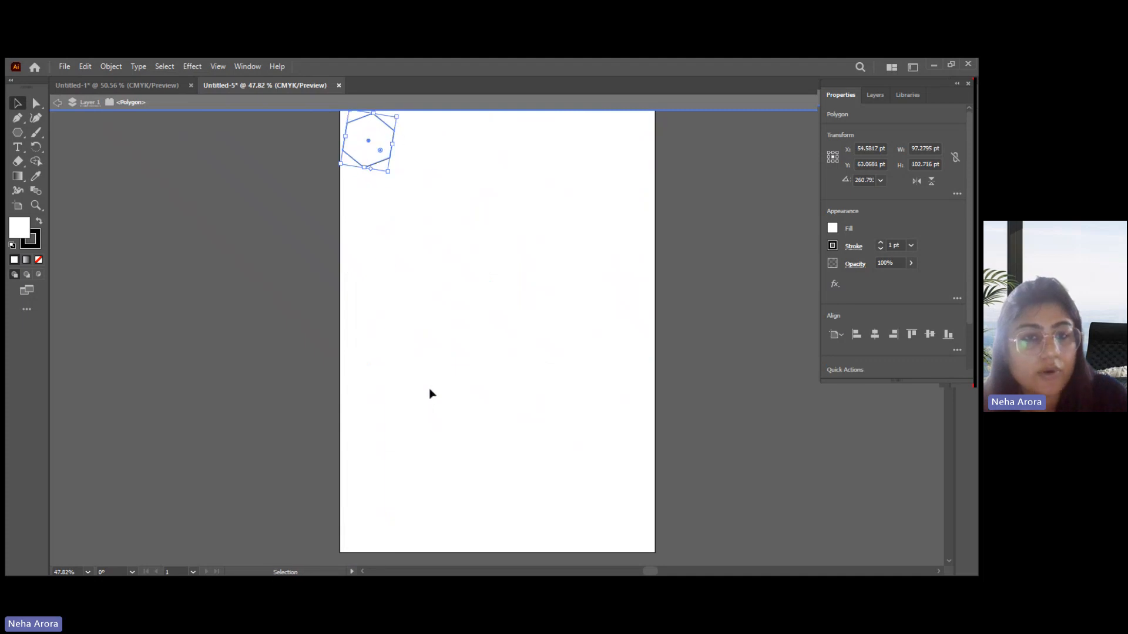
# Delete the tilted hexagon from the artboard
pyautogui.click(424, 321)
pyautogui.click(383, 153)
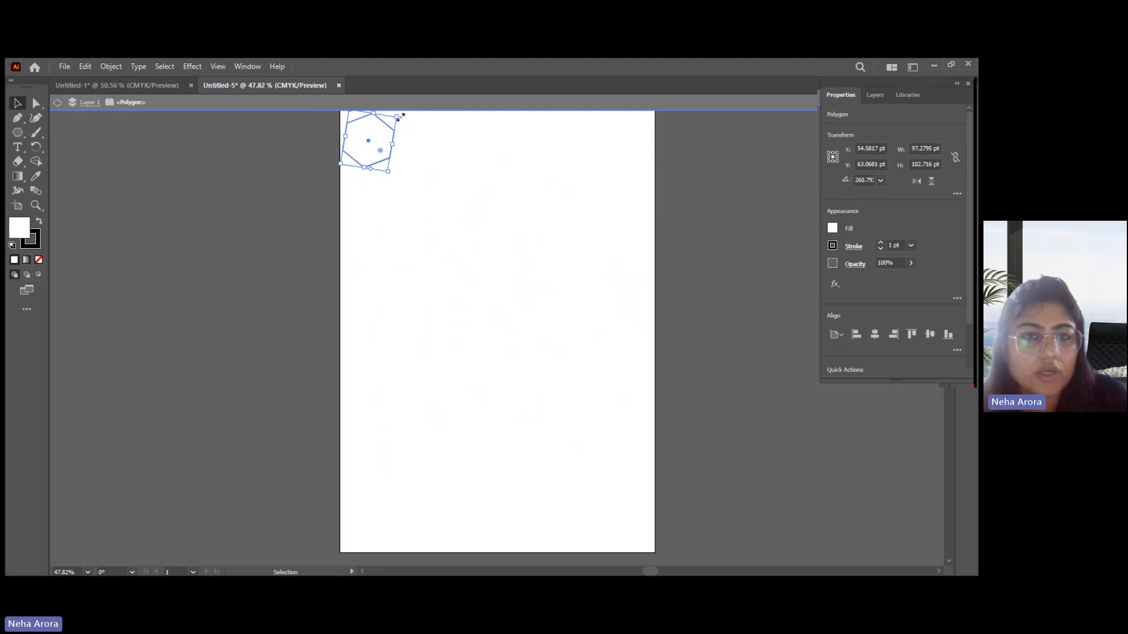
pyautogui.press('Delete')
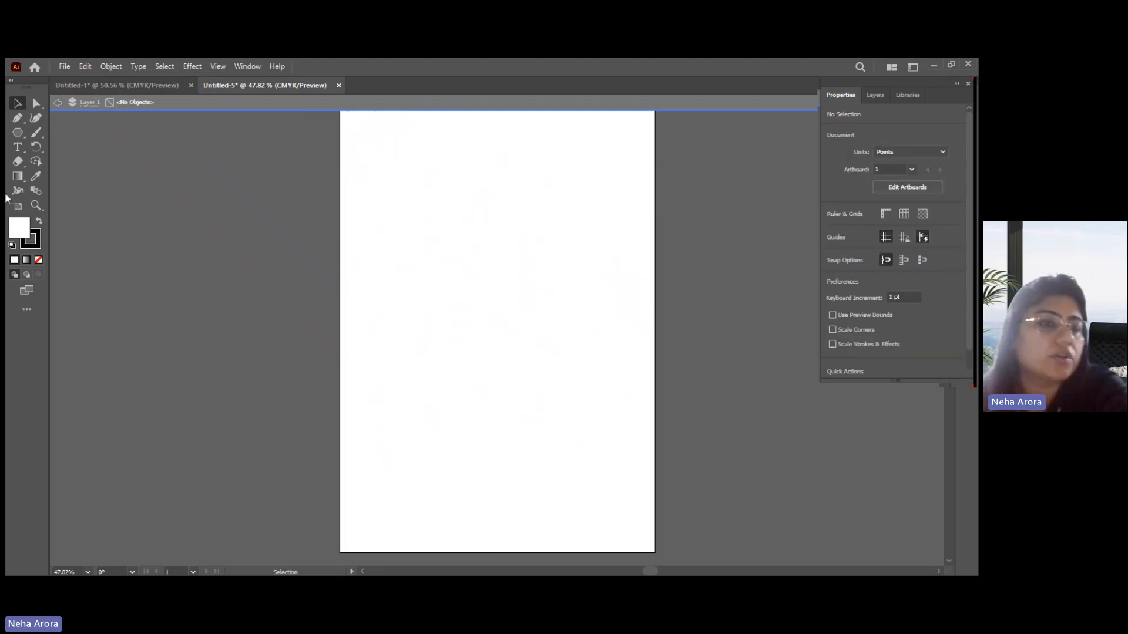
# Draw a flat-topped hexagon about 143 by 124 pt with the Polygon tool and move it into the artboard's upper-left corner
pyautogui.click(18, 132)
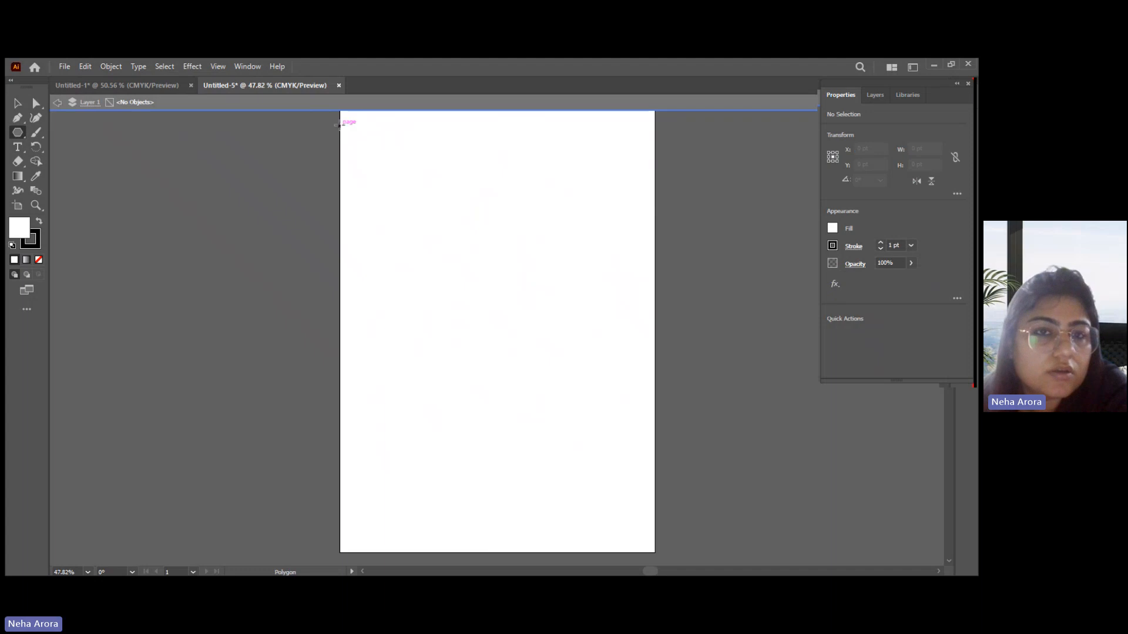
pyautogui.moveTo(350, 119); pyautogui.dragTo(364, 141)
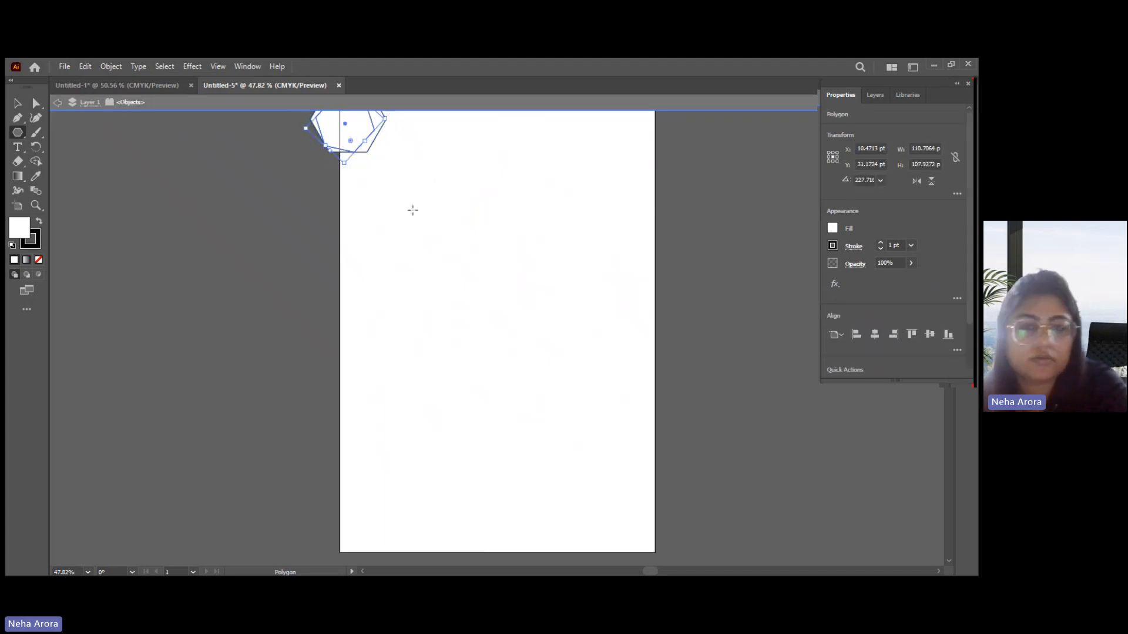
pyautogui.click(18, 103)
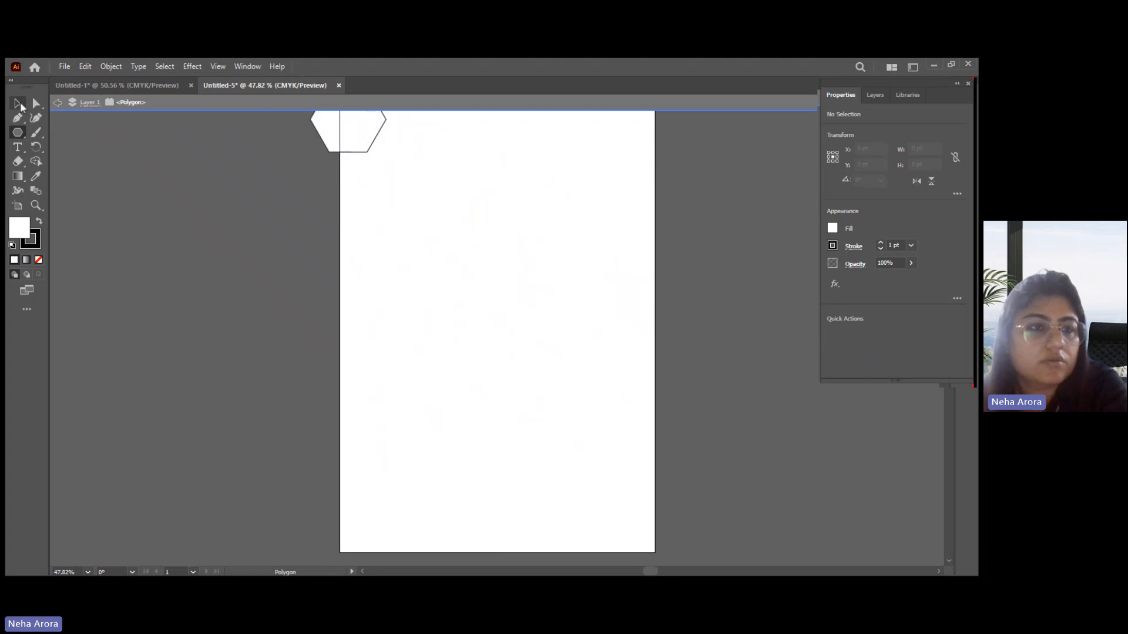
pyautogui.moveTo(317, 135); pyautogui.dragTo(381, 172)
# Try scaling the new hexagon down in the artboard's corner, and undo each attempt
pyautogui.click(420, 210)
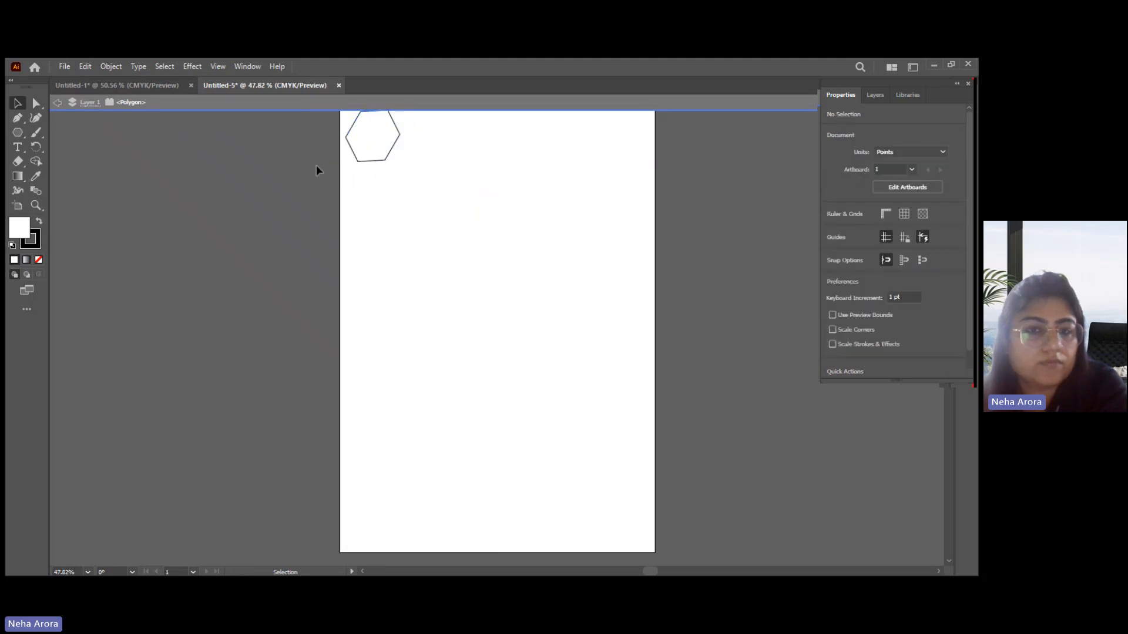
pyautogui.hotkey('ctrl', 'z')
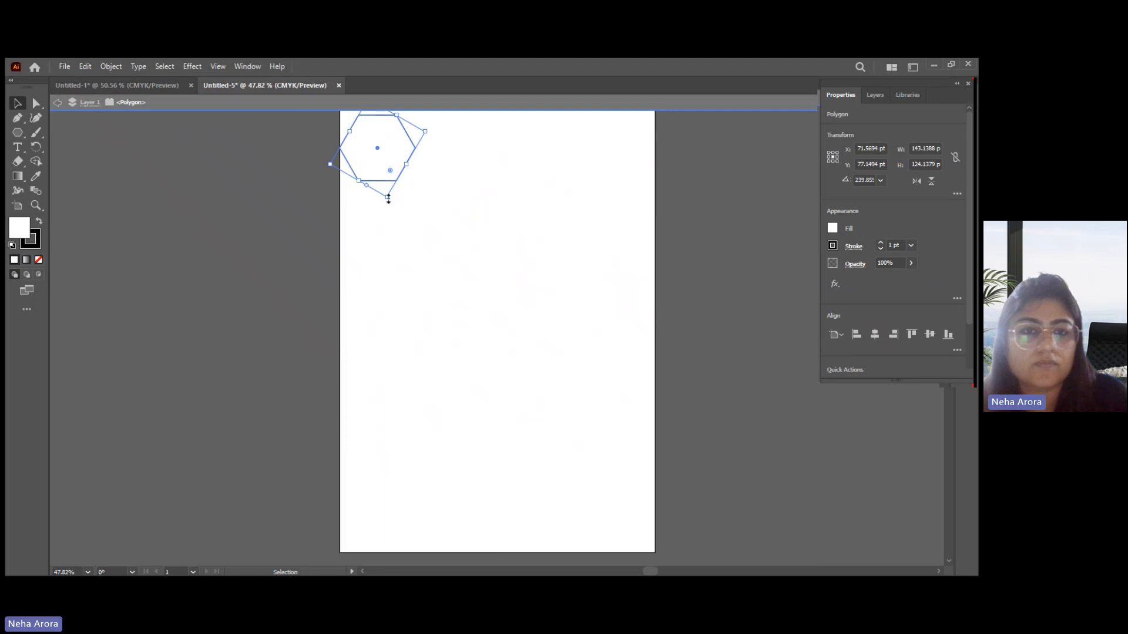
pyautogui.moveTo(387, 198); pyautogui.dragTo(378, 171)
pyautogui.click(396, 209)
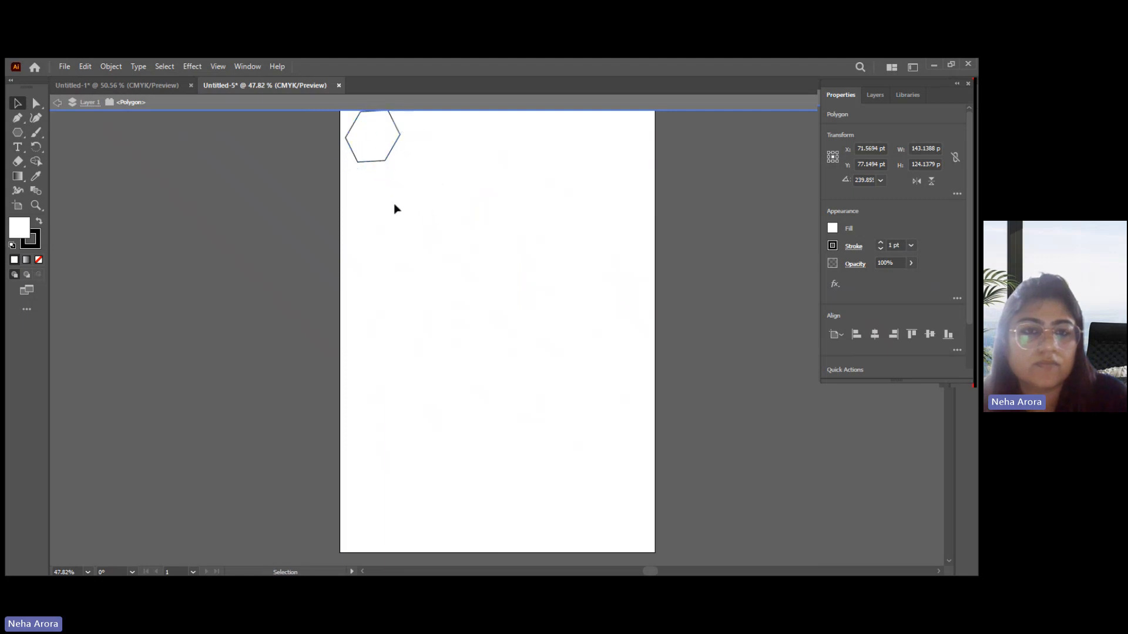
pyautogui.hotkey('ctrl', 'z')
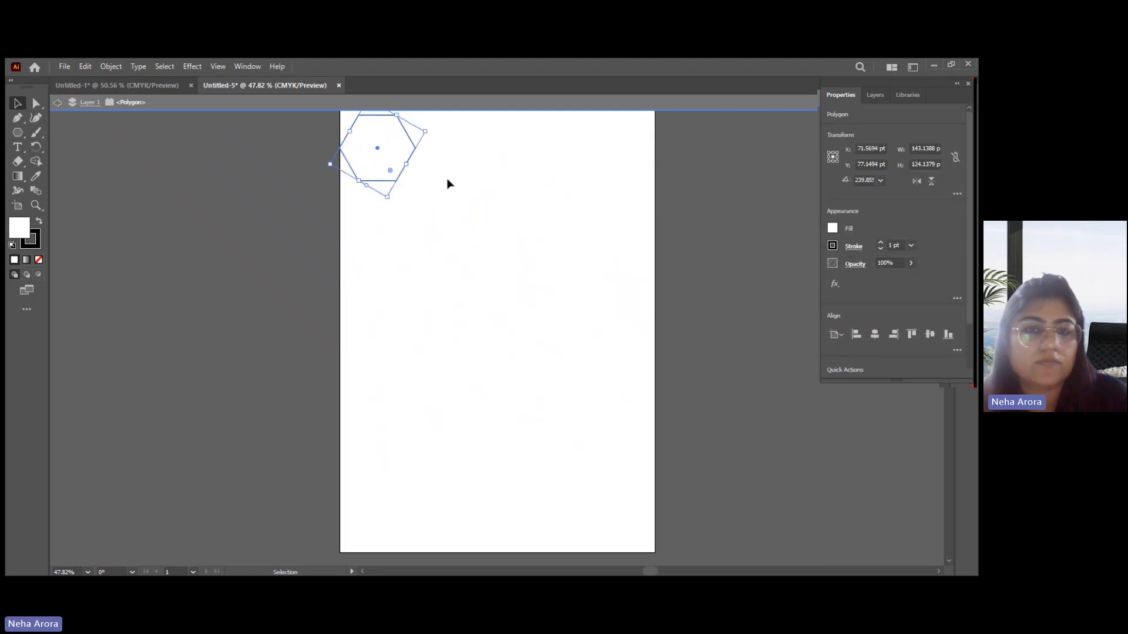
pyautogui.click(428, 213)
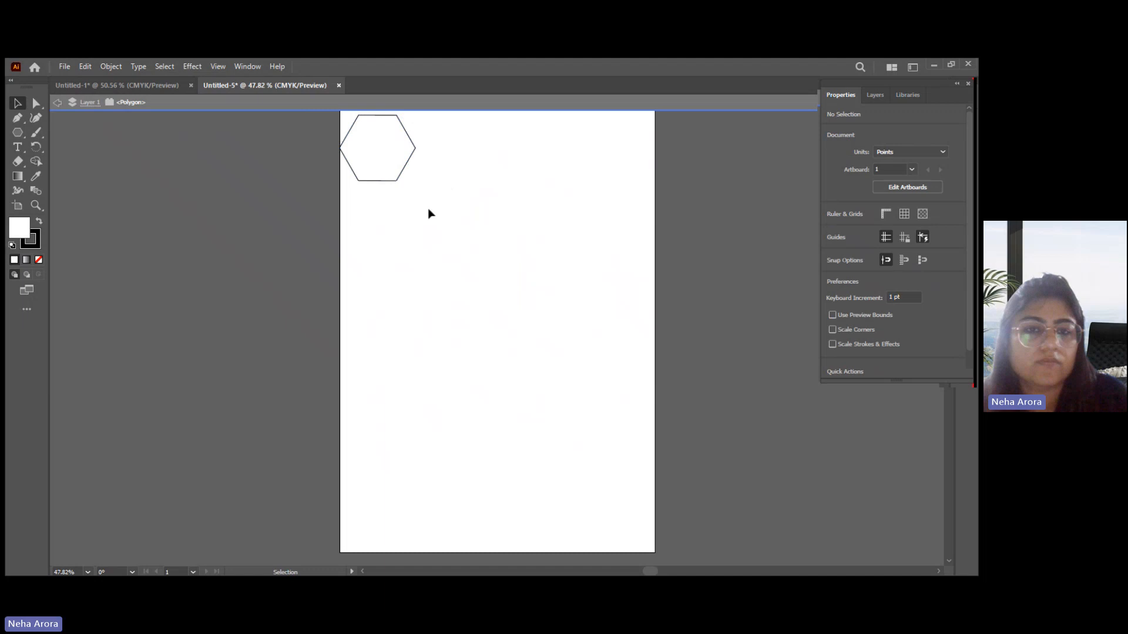
pyautogui.click(368, 159)
pyautogui.click(268, 138)
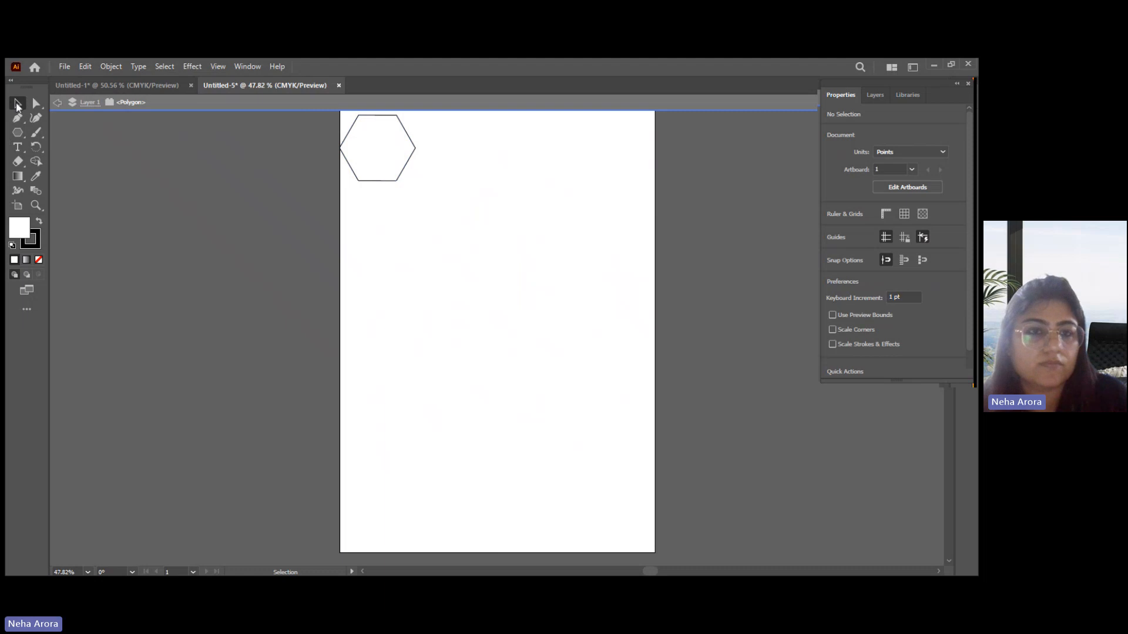
# Try placing a copy of the hexagon straight below the original, and undo each attempt
pyautogui.moveTo(377, 159); pyautogui.dragTo(378, 227)
pyautogui.hotkey('ctrl', 'z')
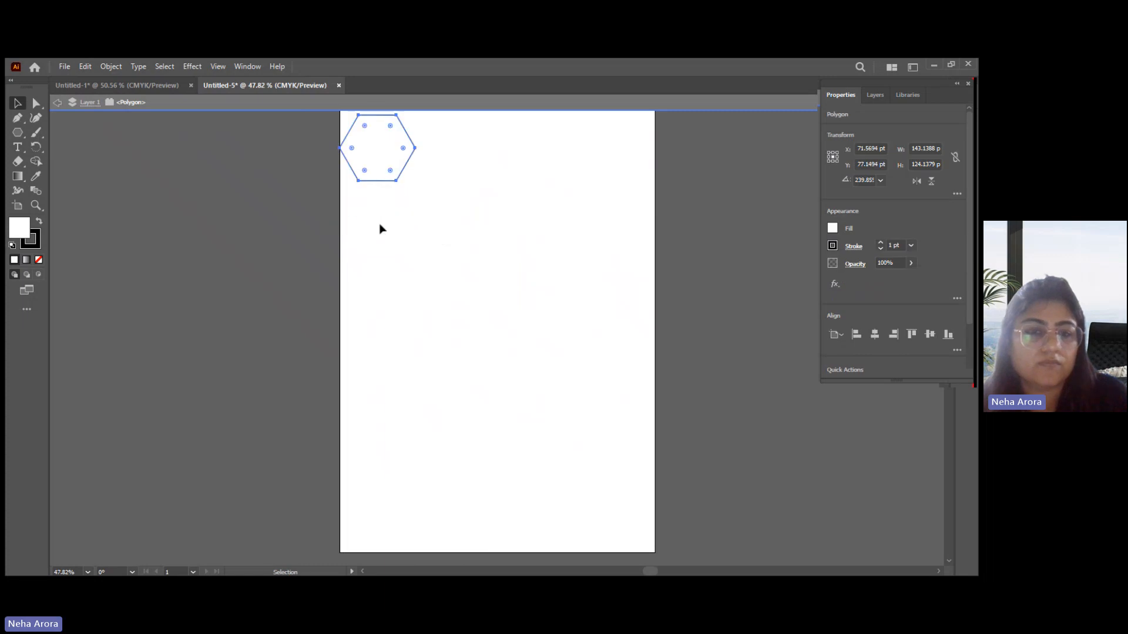
pyautogui.moveTo(378, 183); pyautogui.dragTo(377, 244)
pyautogui.hotkey('ctrl', 'z')
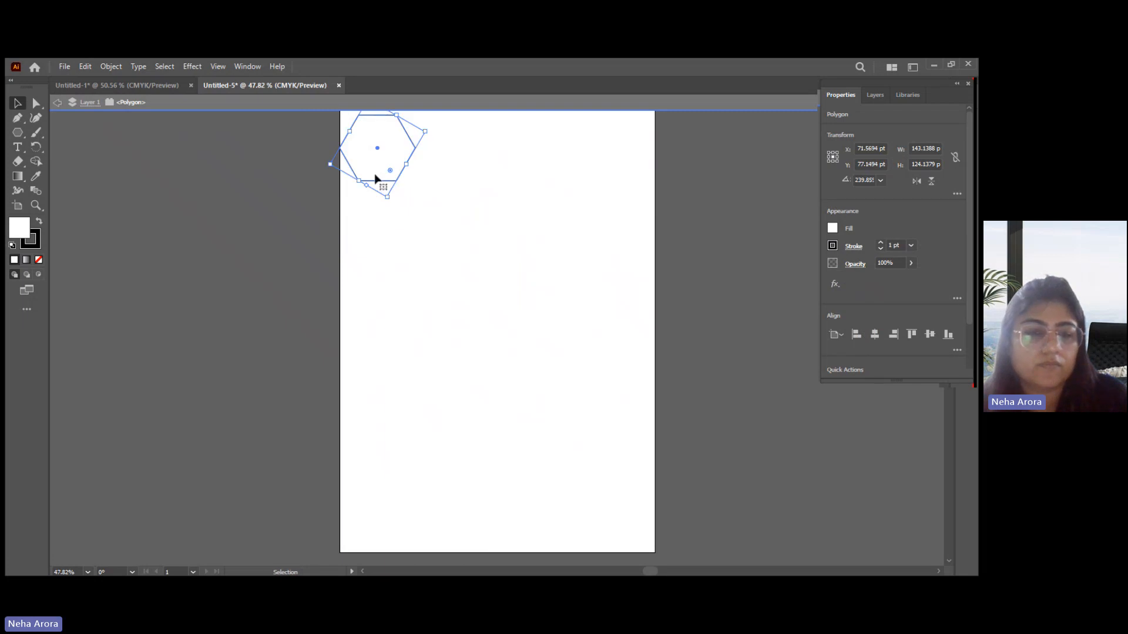
# Copy the hexagon straight down with a thin gap and repeat the copy to form a column of seven
pyautogui.moveTo(378, 176); pyautogui.dragTo(375, 222)
pyautogui.click(433, 236)
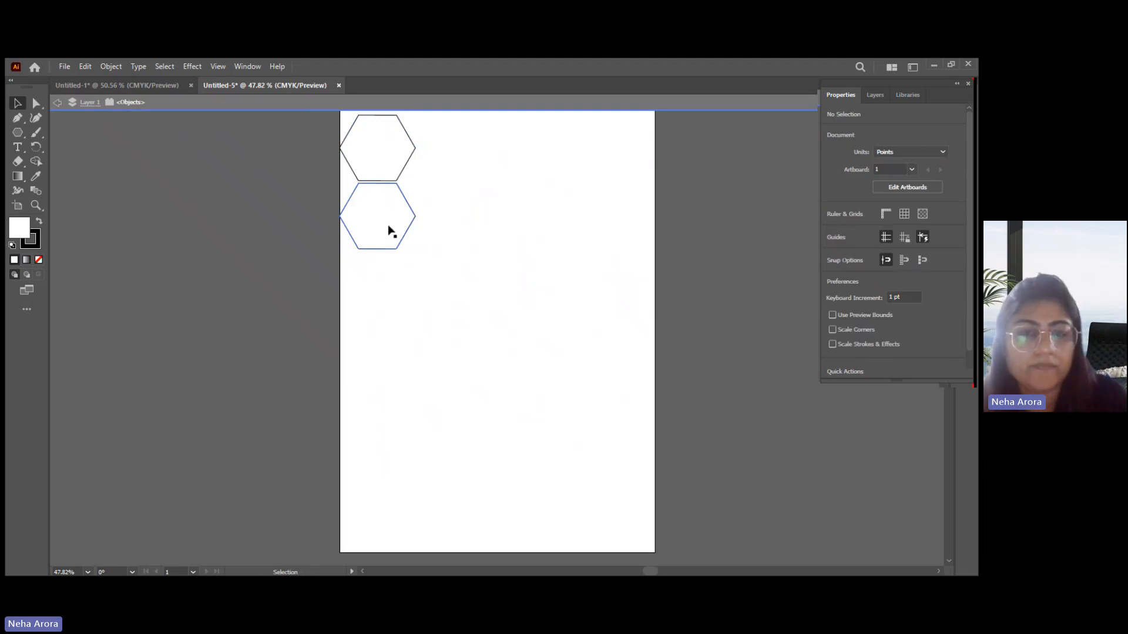
pyautogui.moveTo(388, 229); pyautogui.dragTo(388, 298)
pyautogui.hotkey('ctrl', 'd')
pyautogui.hotkey('ctrl', 'd')
pyautogui.hotkey('ctrl', 'd')
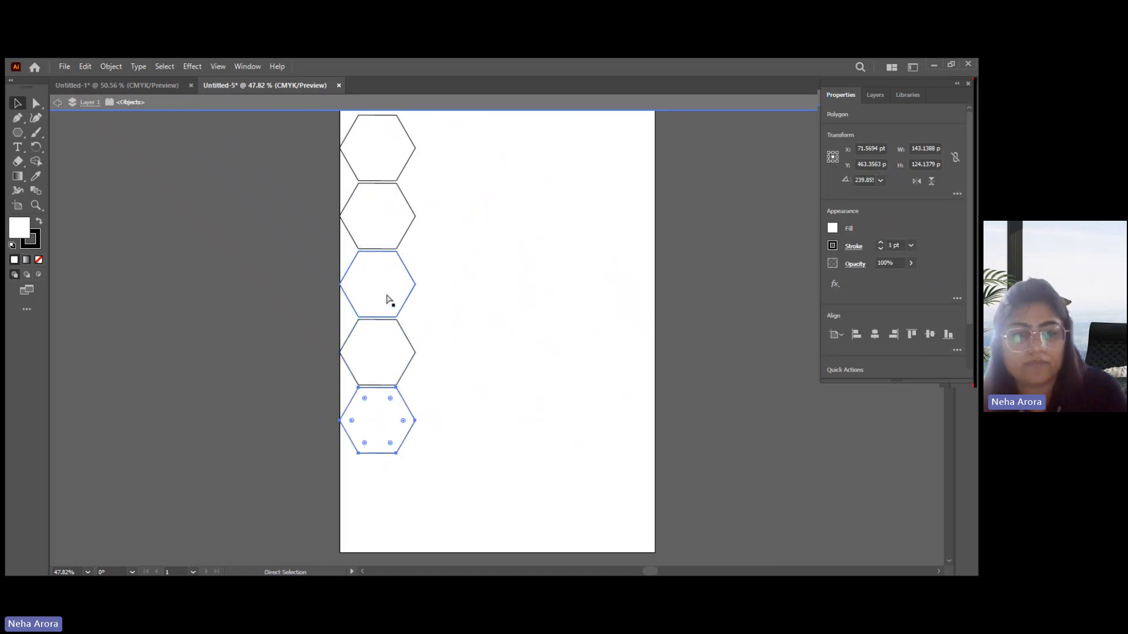
pyautogui.hotkey('ctrl', 'd')
pyautogui.click(461, 201)
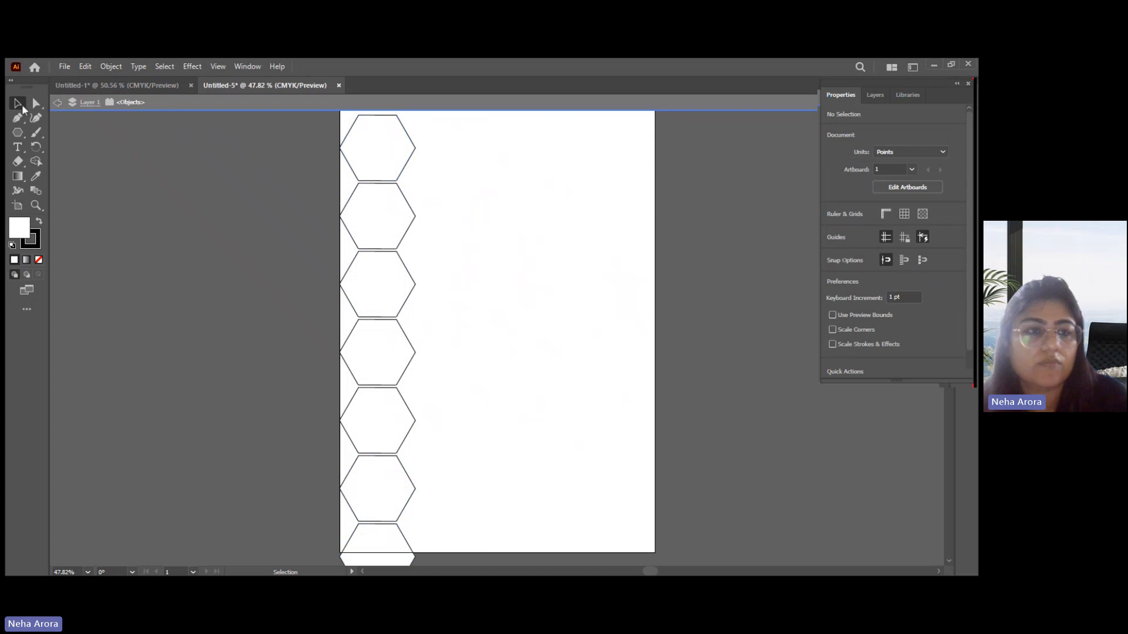
# Copy the whole hexagon column to the right and half a hexagon up so it interlocks with the first column
pyautogui.click(18, 103)
pyautogui.moveTo(433, 128); pyautogui.dragTo(306, 573)
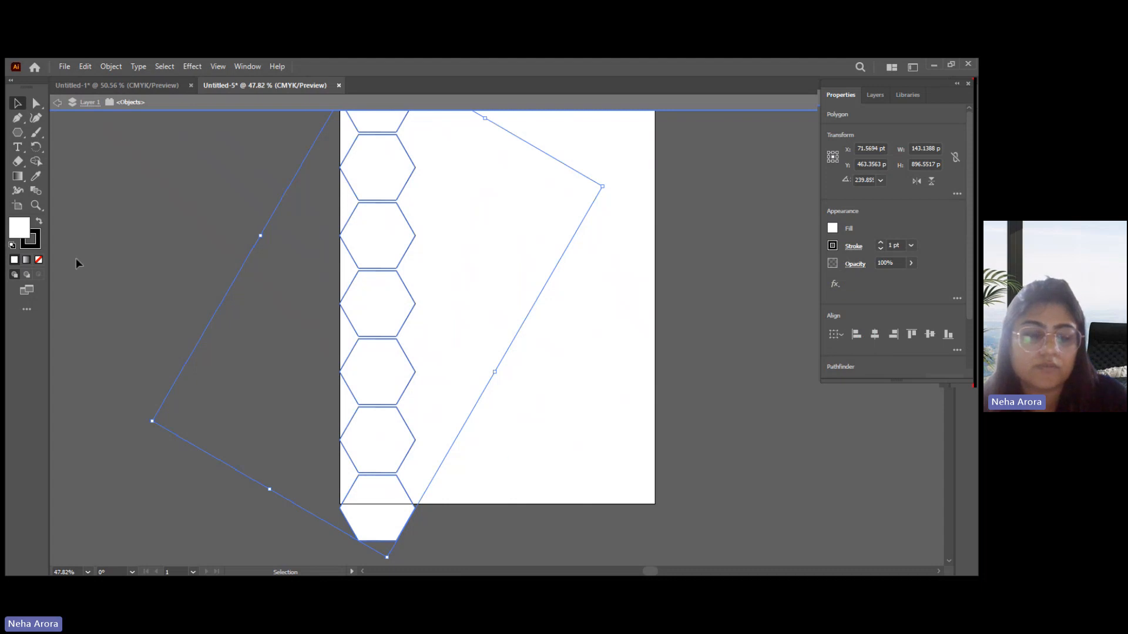
pyautogui.moveTo(388, 239); pyautogui.dragTo(456, 212)
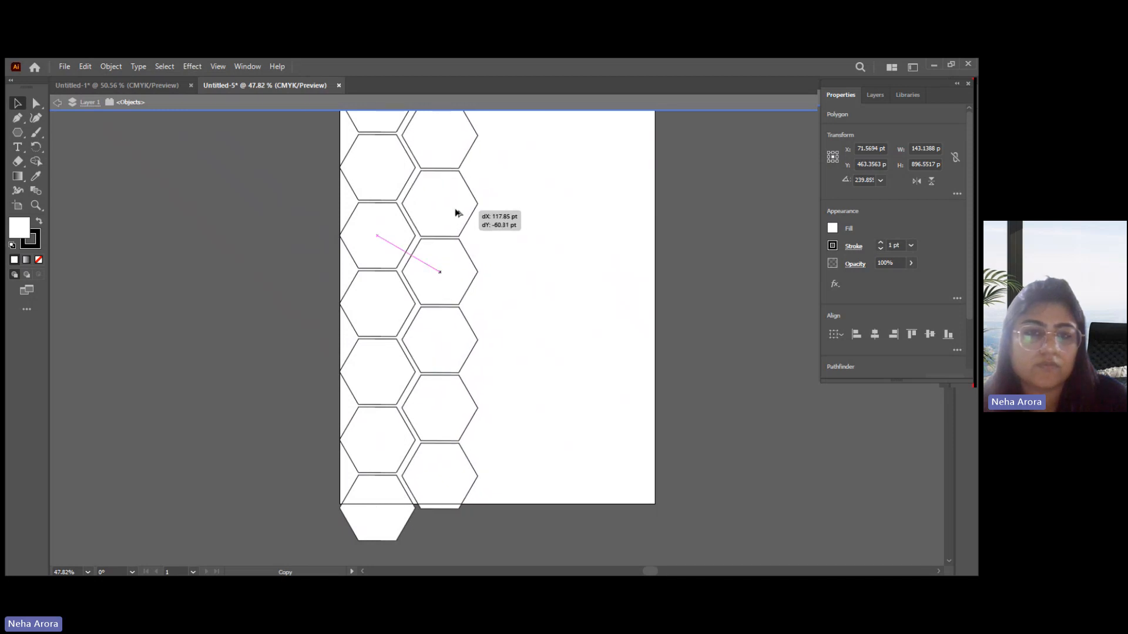
pyautogui.moveTo(458, 212); pyautogui.dragTo(457, 213)
pyautogui.hotkey('ctrl', 'z')
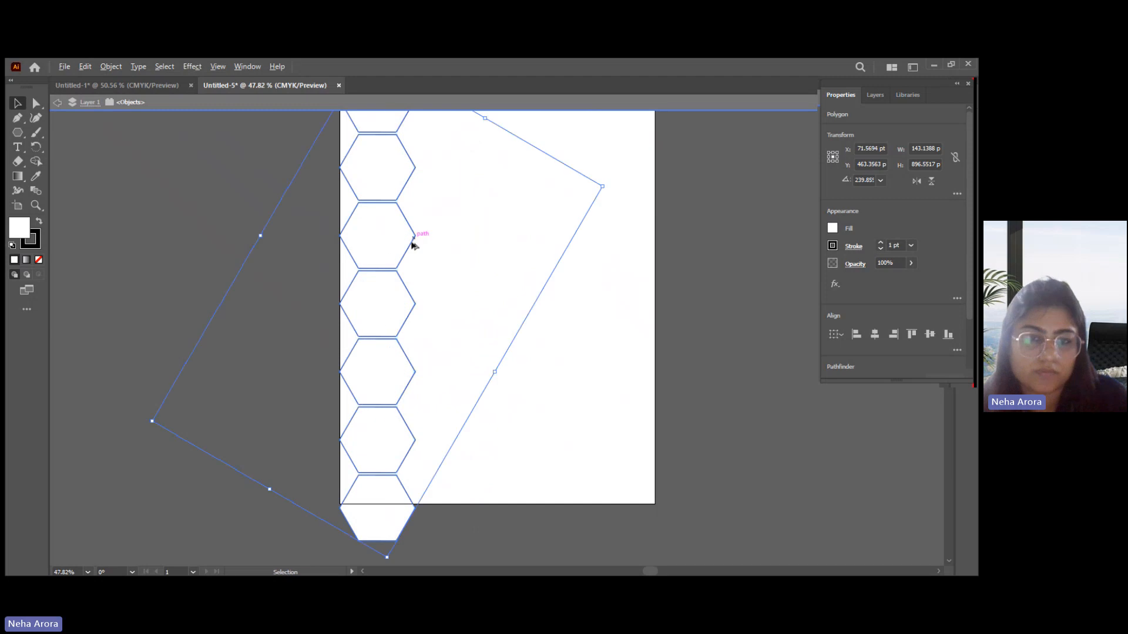
pyautogui.moveTo(386, 254); pyautogui.dragTo(449, 219)
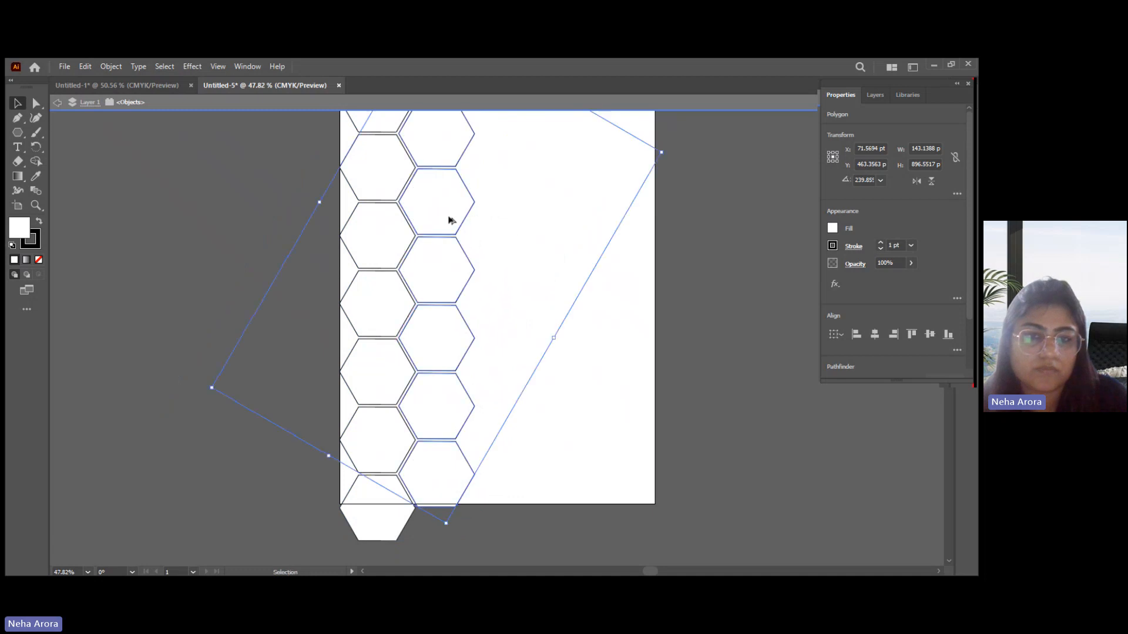
pyautogui.click(559, 266)
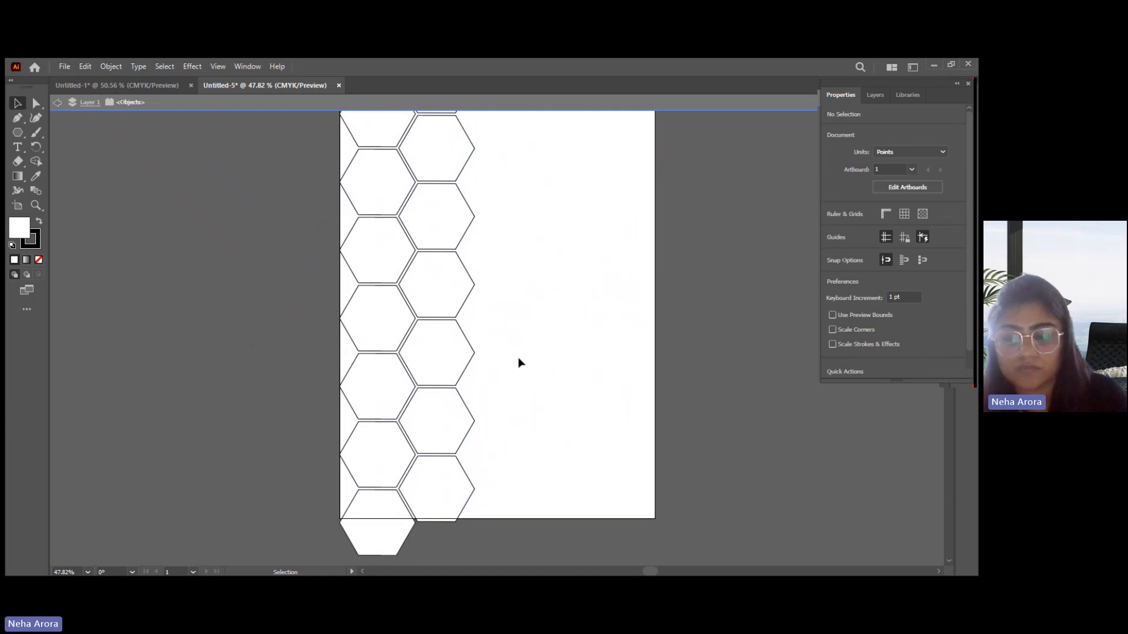
# Try copying a single hexagon of the second column to the right, and undo it
pyautogui.scroll(-1, 519, 363)
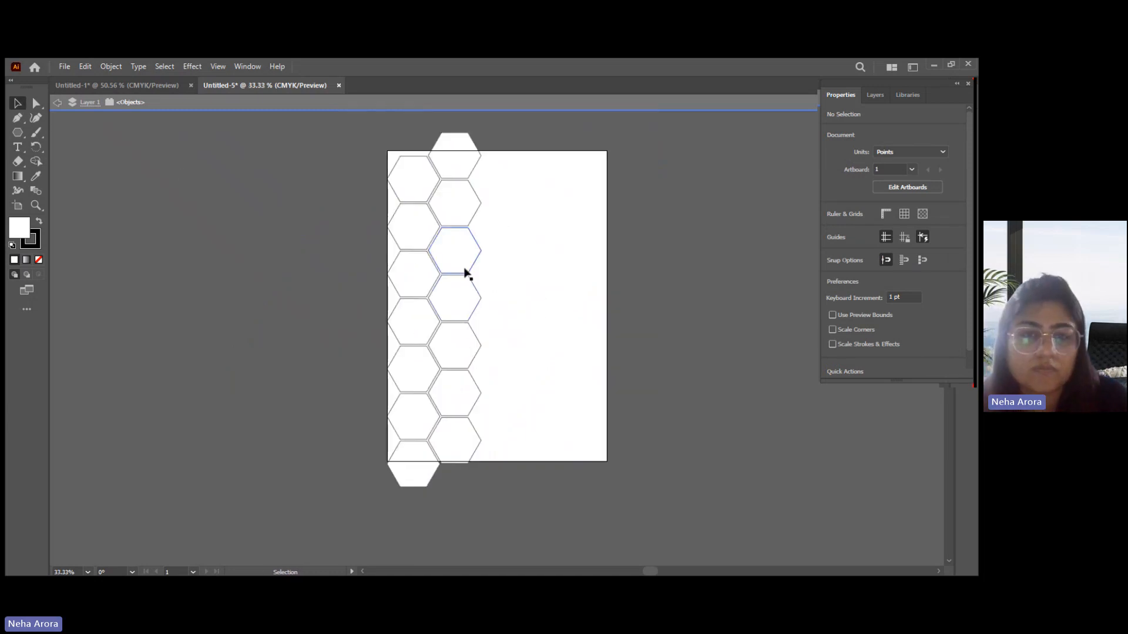
pyautogui.moveTo(449, 256); pyautogui.dragTo(494, 258)
pyautogui.hotkey('ctrl', 'z')
# Copy both hexagon columns together straight to the right to X about 351.7 pt, making four interlocking columns
pyautogui.click(509, 287)
pyautogui.click(434, 460)
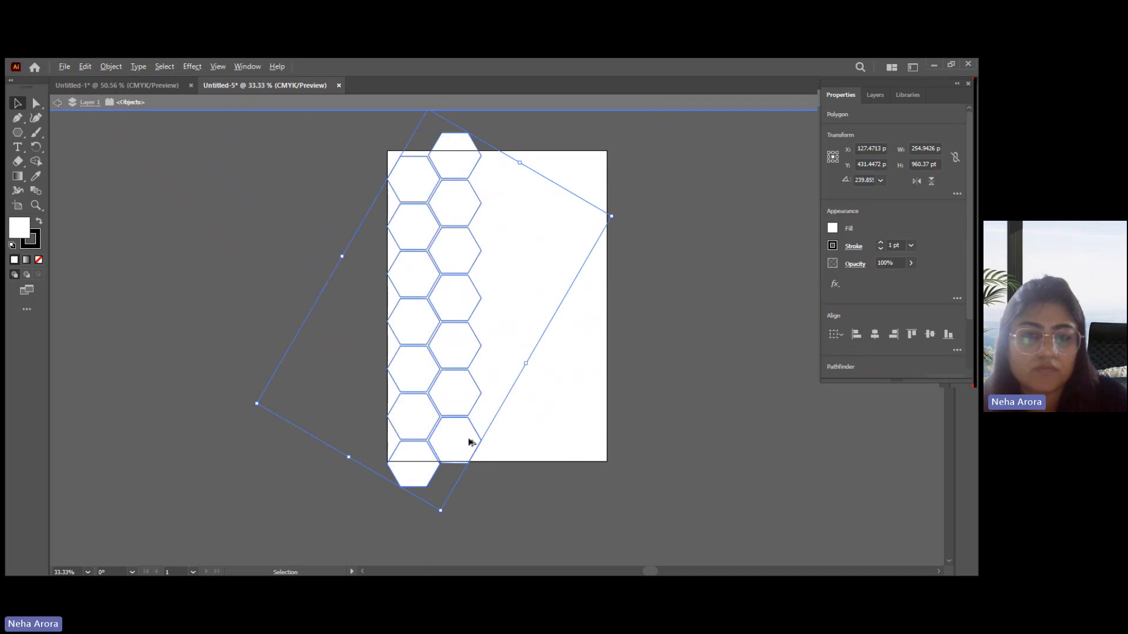
pyautogui.moveTo(468, 429); pyautogui.dragTo(547, 441)
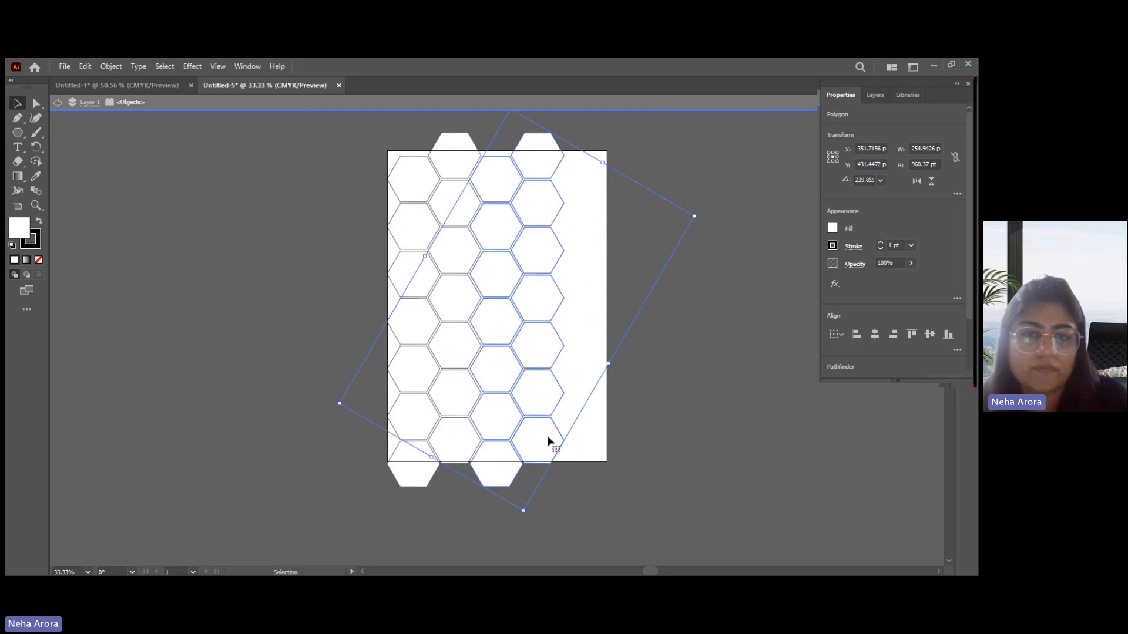
pyautogui.click(586, 345)
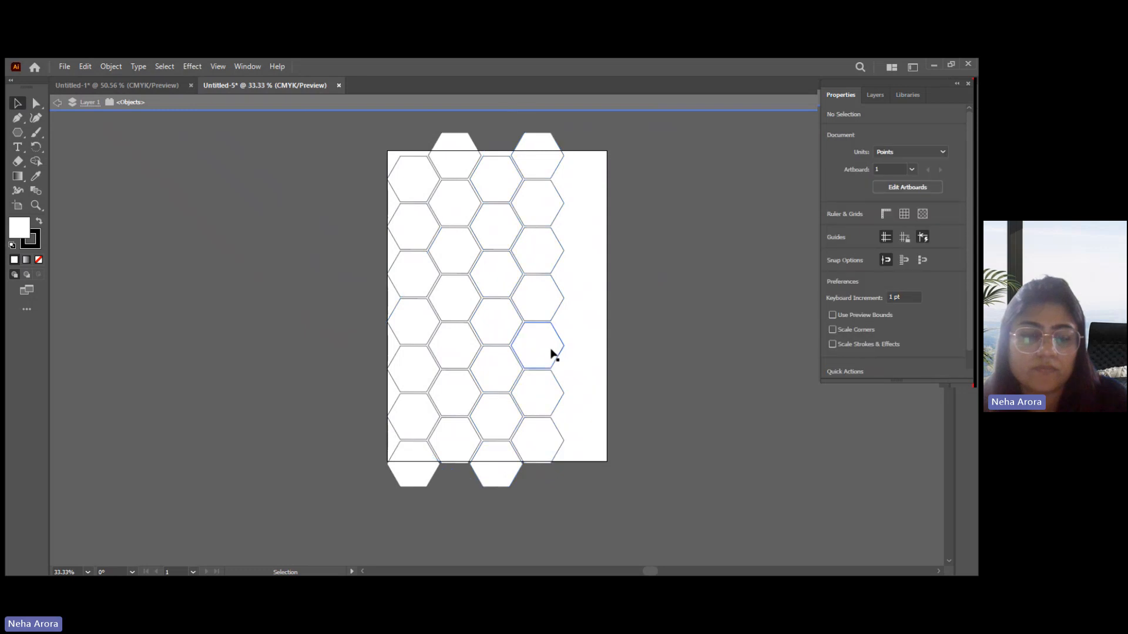
# Try copying single hexagons of the fourth column into the empty strip beside it, and undo each copy
pyautogui.moveTo(551, 351); pyautogui.dragTo(594, 352)
pyautogui.hotkey('ctrl', 'z')
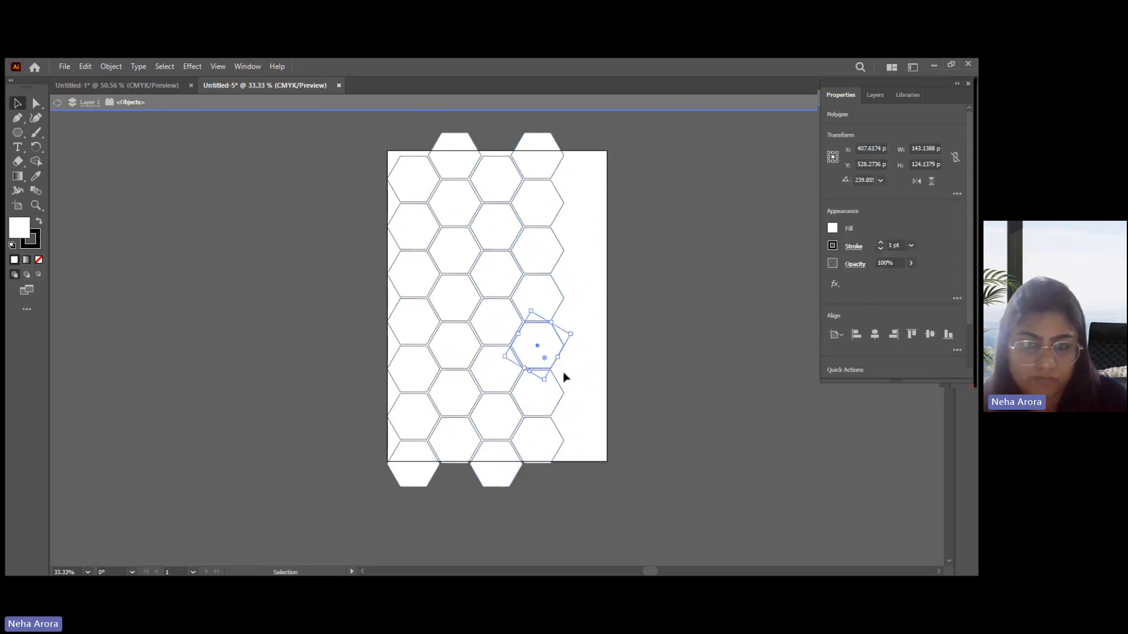
pyautogui.click(594, 179)
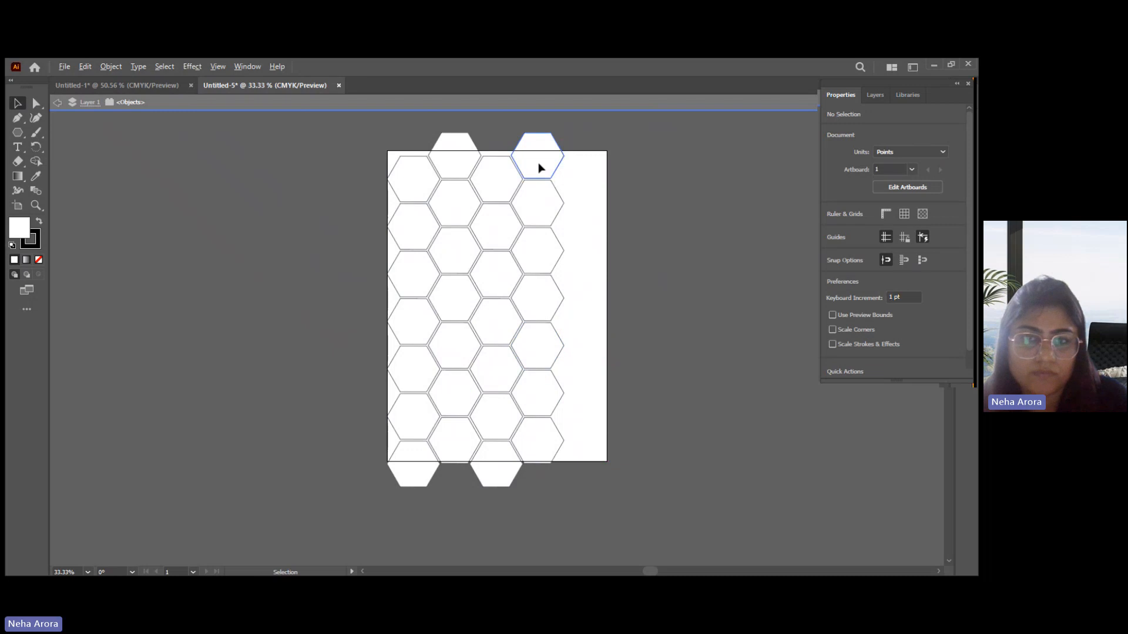
pyautogui.moveTo(537, 169); pyautogui.dragTo(586, 181)
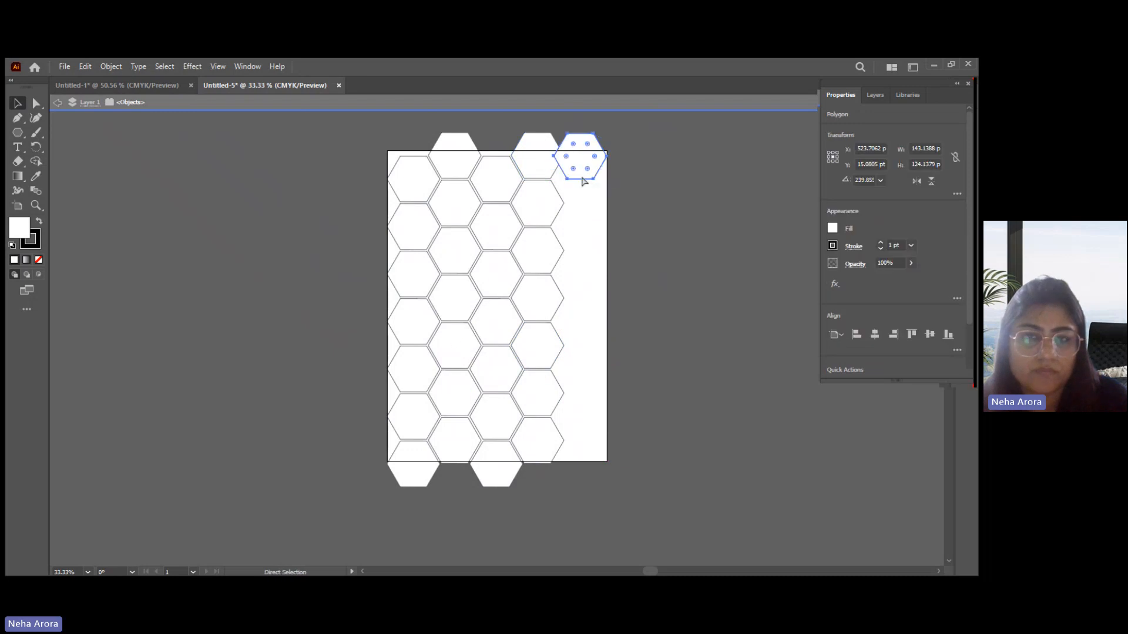
pyautogui.hotkey('ctrl', 'z')
# Try copying the second to fourth hexagon columns to the right and half a hexagon down, and undo it
pyautogui.moveTo(587, 133); pyautogui.dragTo(472, 485)
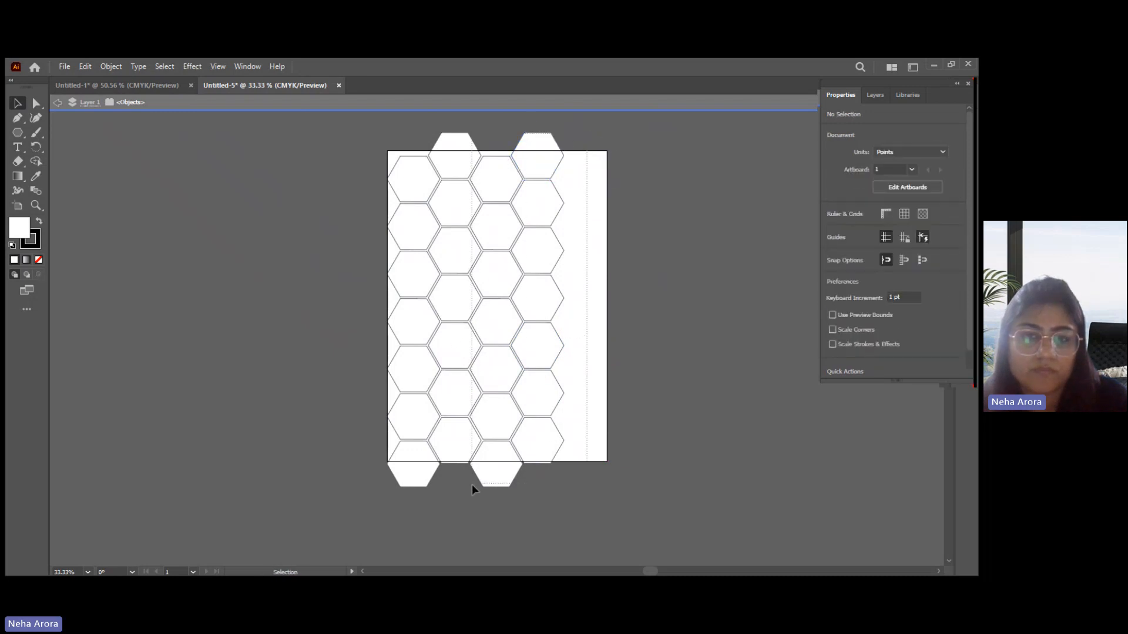
pyautogui.moveTo(516, 448); pyautogui.dragTo(655, 461)
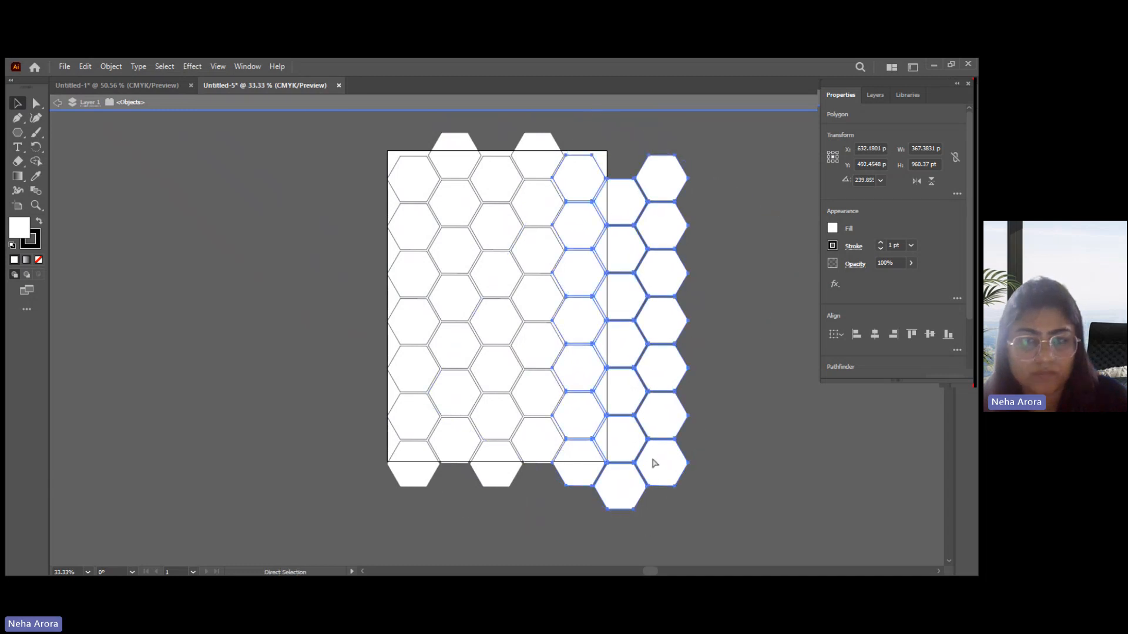
pyautogui.hotkey('ctrl', 'z')
pyautogui.click(684, 421)
# Copy the fourth hexagon column right and half a hexagon up to X about 520 pt, Y about 334.6 pt, as a fifth column
pyautogui.click(551, 242)
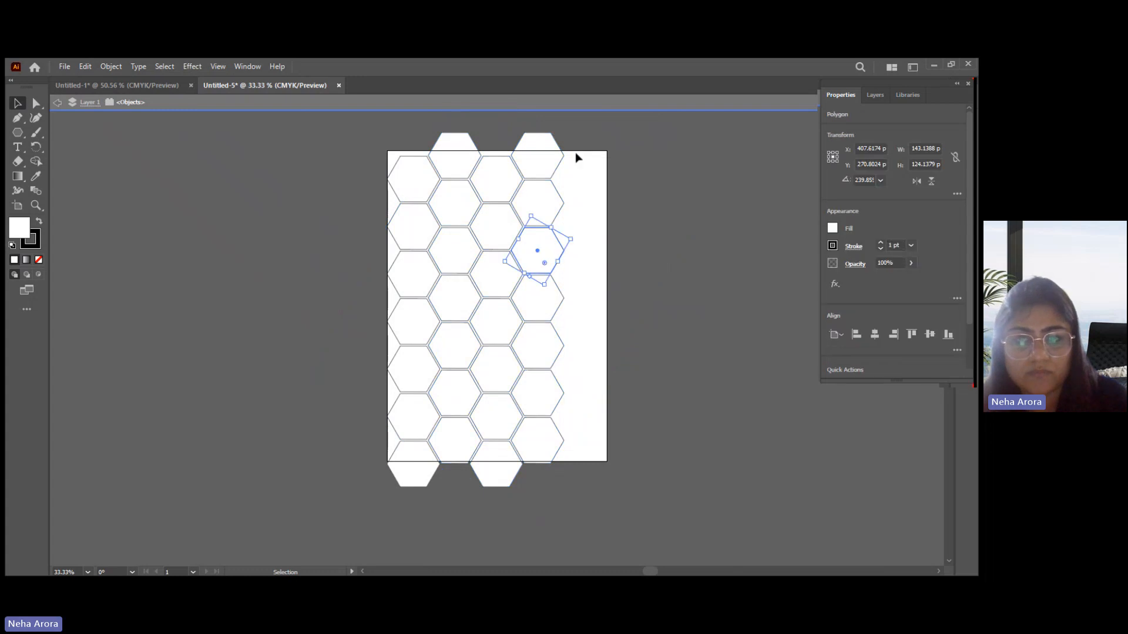
pyautogui.moveTo(572, 141); pyautogui.dragTo(528, 438)
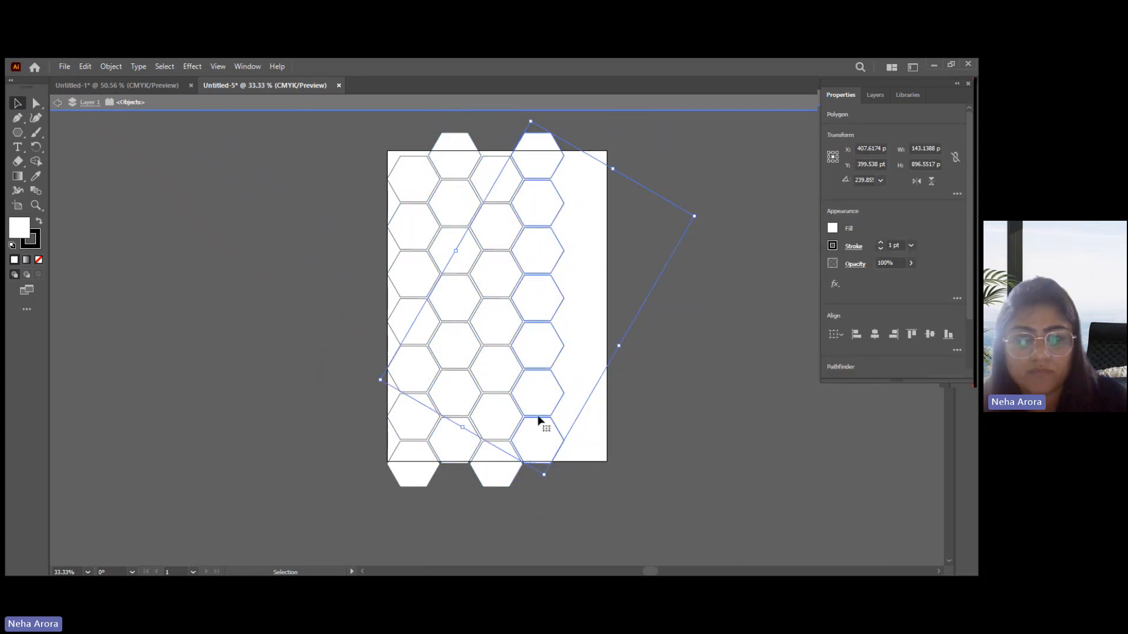
pyautogui.moveTo(547, 420); pyautogui.dragTo(584, 377)
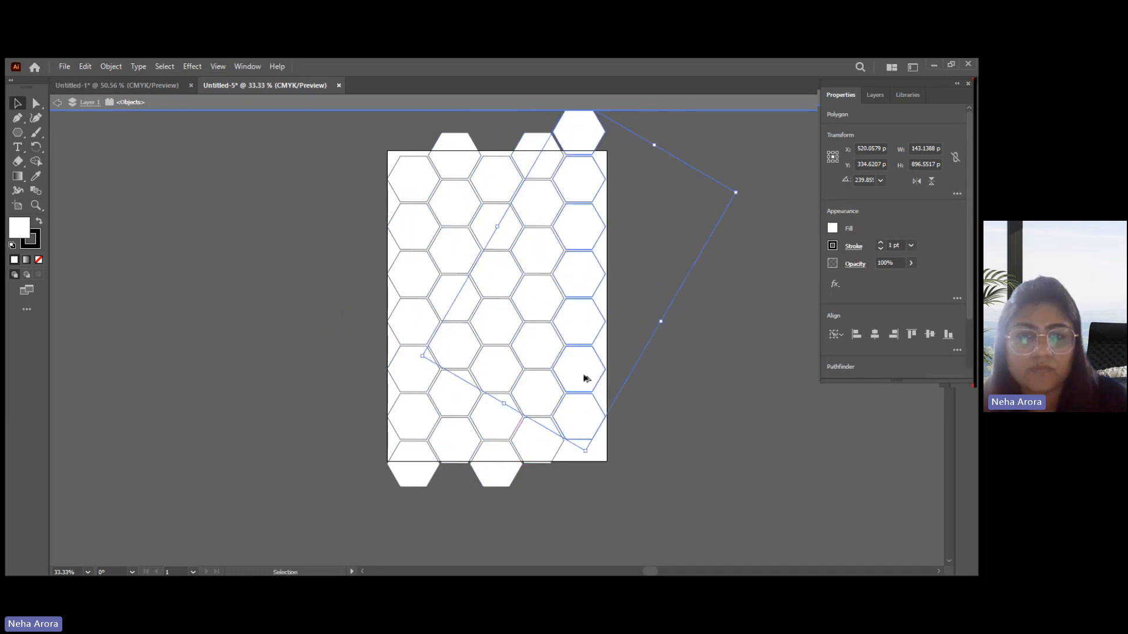
# Inspect the five-column honeycomb up close from its upper to its lower rows
pyautogui.click(647, 375)
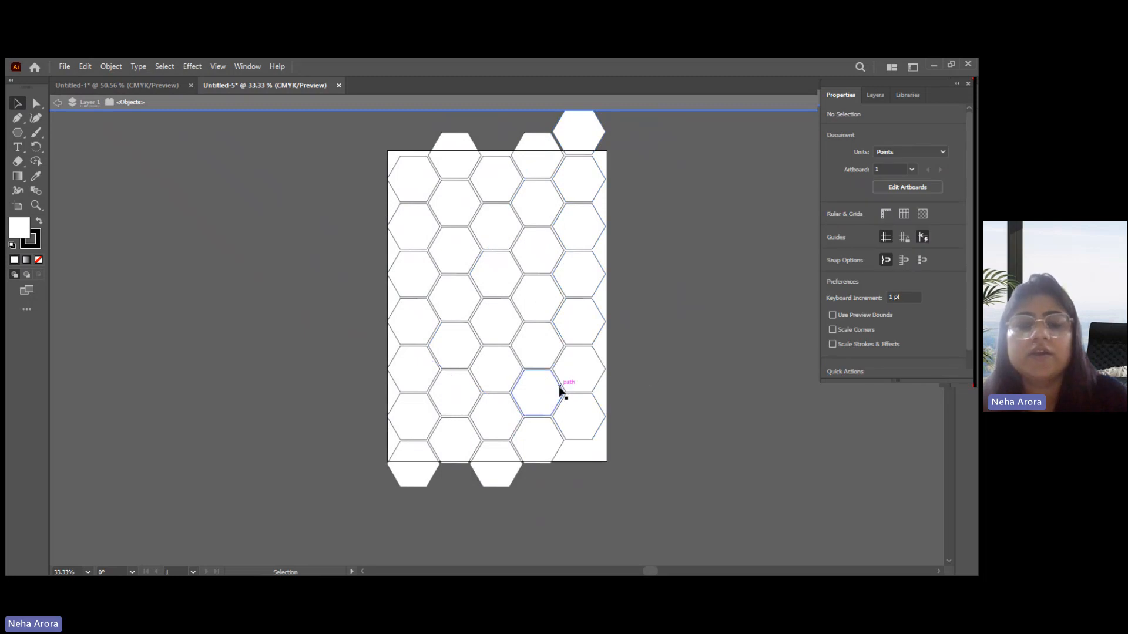
pyautogui.scroll(1, 626, 410)
pyautogui.hotkey('ctrl', '=')
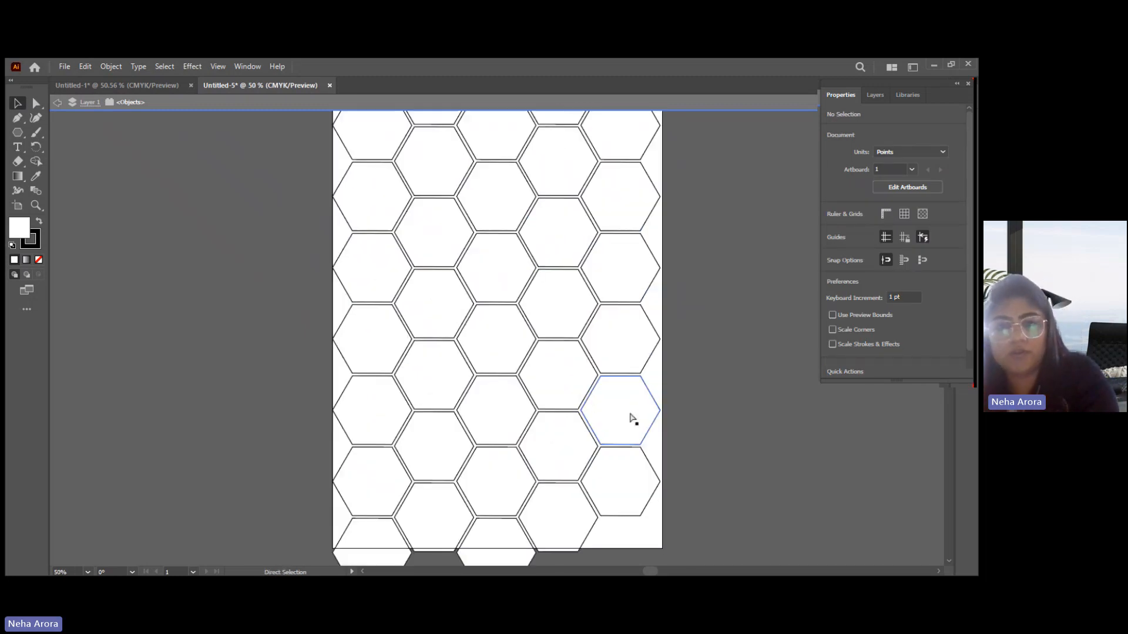
pyautogui.scroll(2, 592, 392)
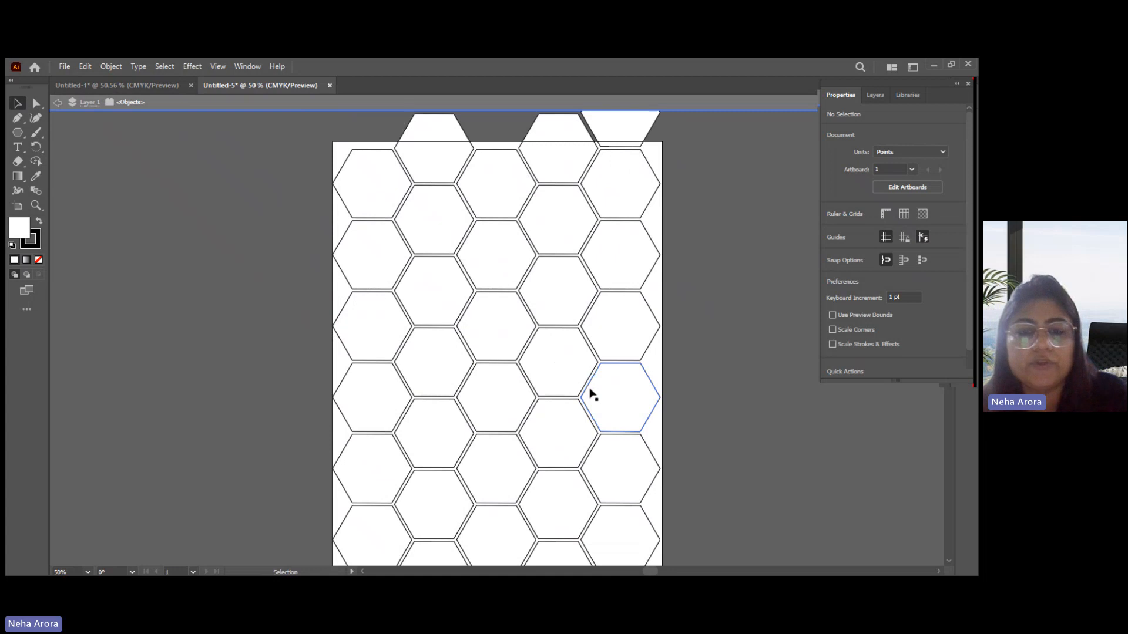
pyautogui.scroll(-2, 591, 393)
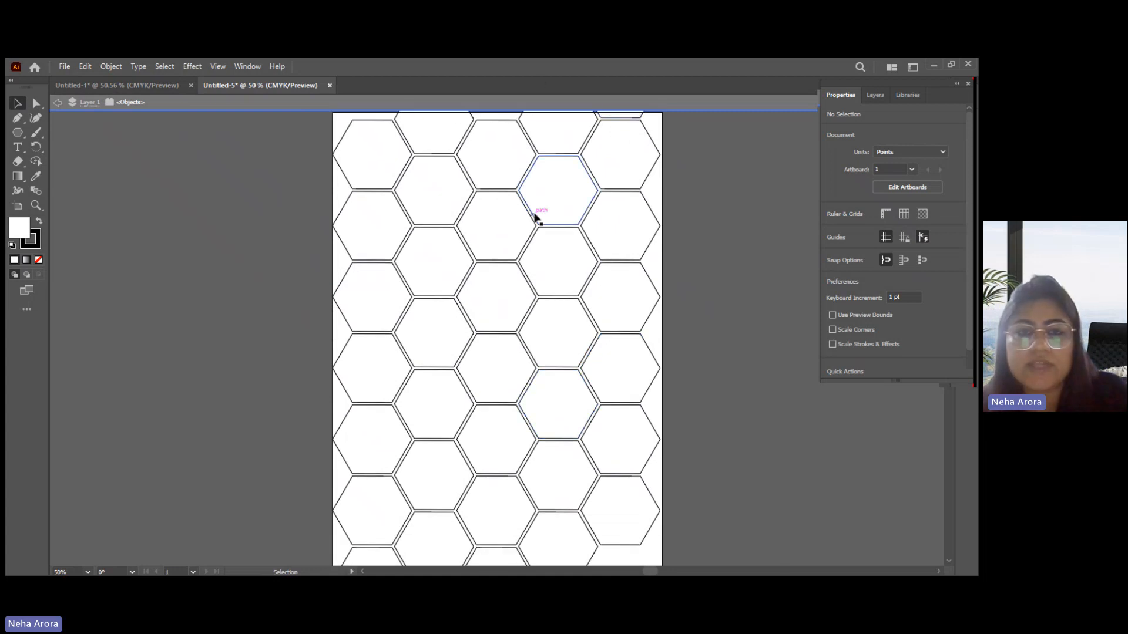
pyautogui.scroll(3, 357, 216)
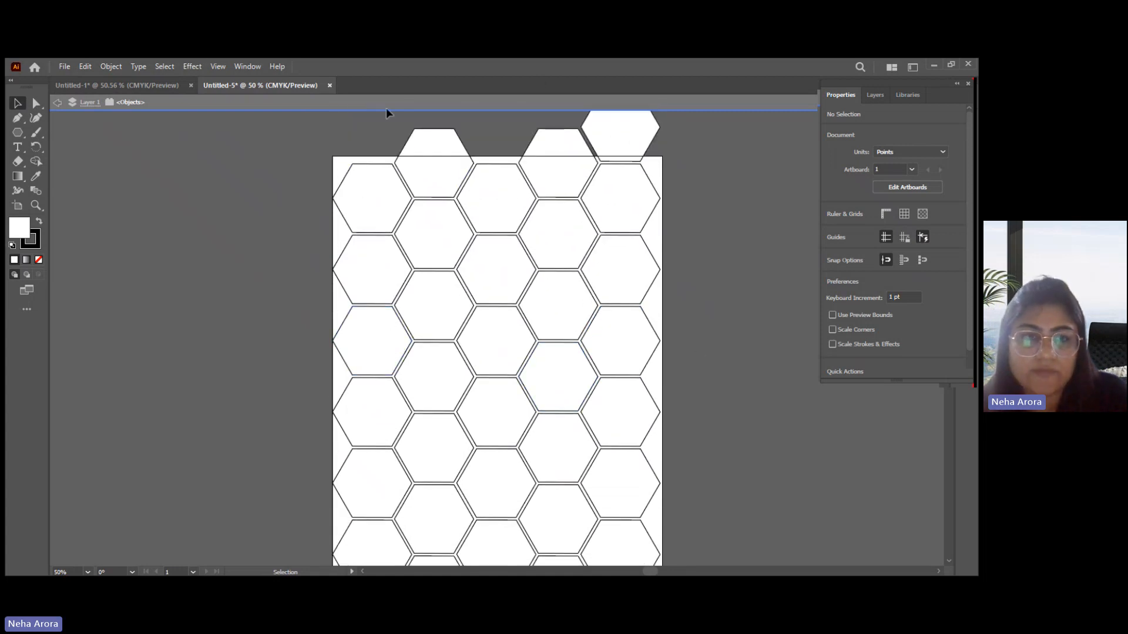
pyautogui.scroll(-1, 595, 220)
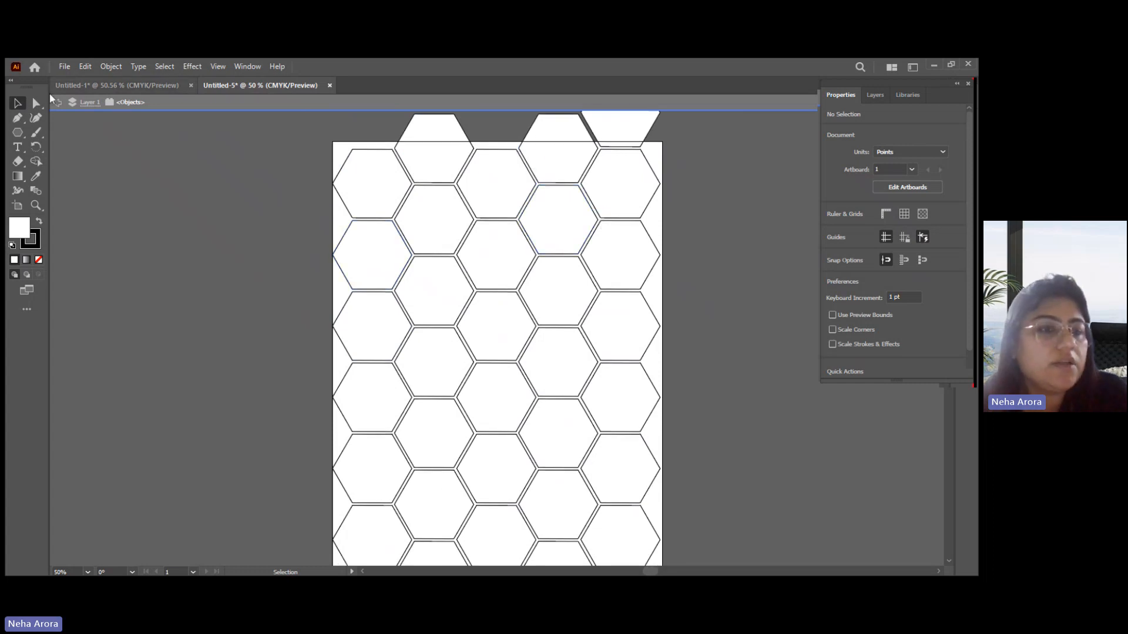
# Fill two descending five-hexagon diagonals with bright red, starting from the first column's first and third hexagons
pyautogui.click(378, 170)
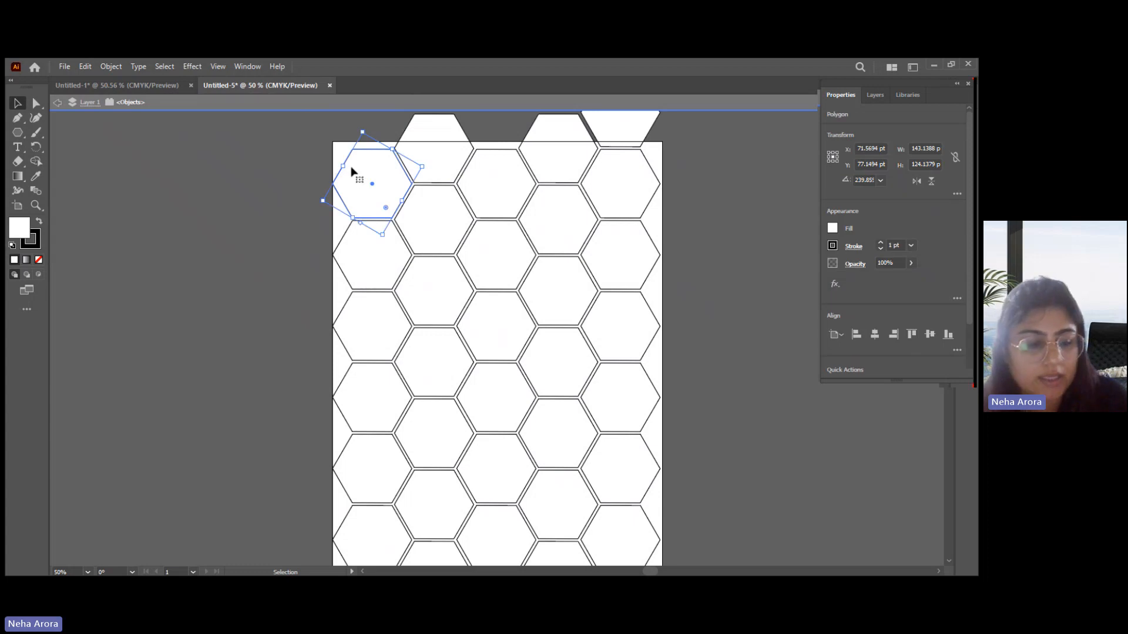
pyautogui.keyDown('shift'); pyautogui.click(453, 238); pyautogui.keyUp('shift')
pyautogui.keyDown('shift'); pyautogui.click(499, 261); pyautogui.keyUp('shift')
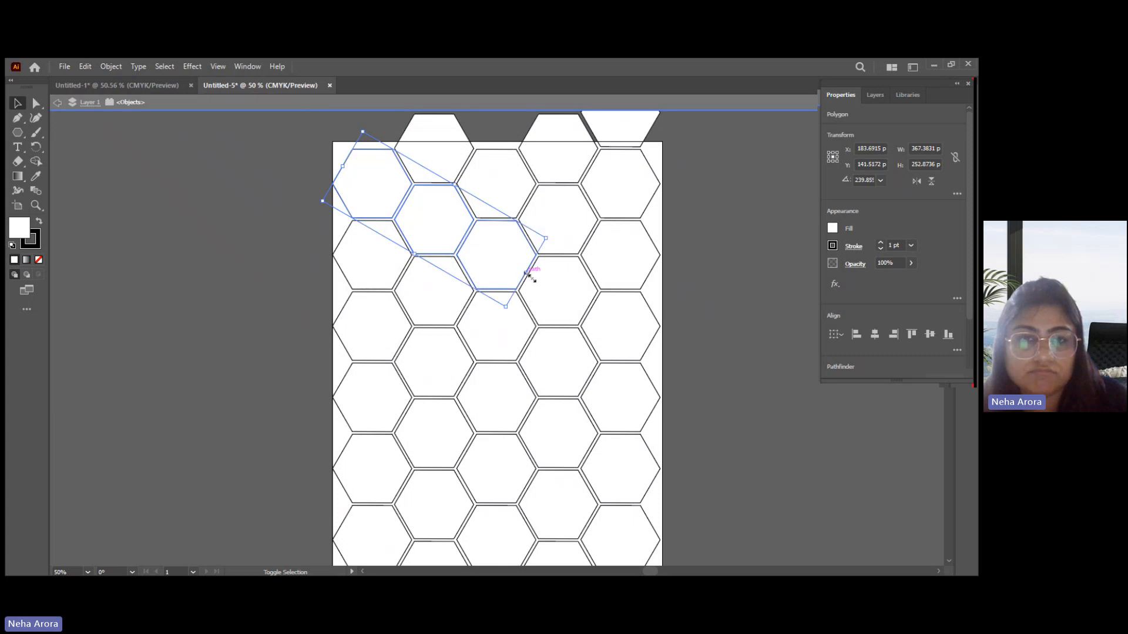
pyautogui.keyDown('shift'); pyautogui.click(558, 302); pyautogui.keyUp('shift')
pyautogui.keyDown('shift'); pyautogui.click(623, 327); pyautogui.keyUp('shift')
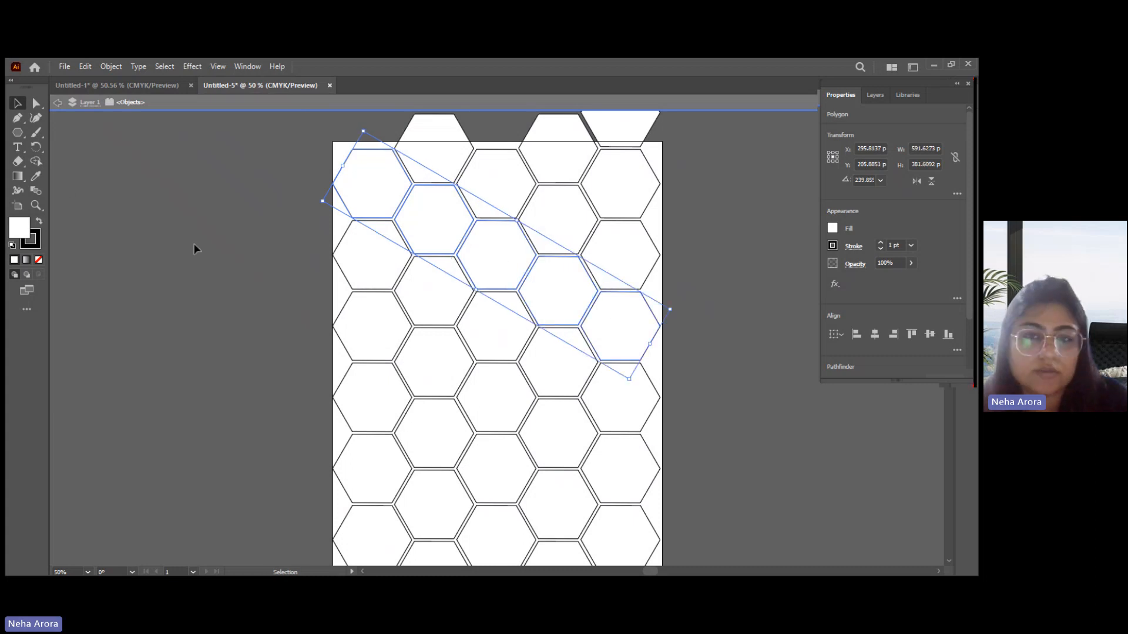
pyautogui.keyDown('shift'); pyautogui.click(378, 350); pyautogui.keyUp('shift')
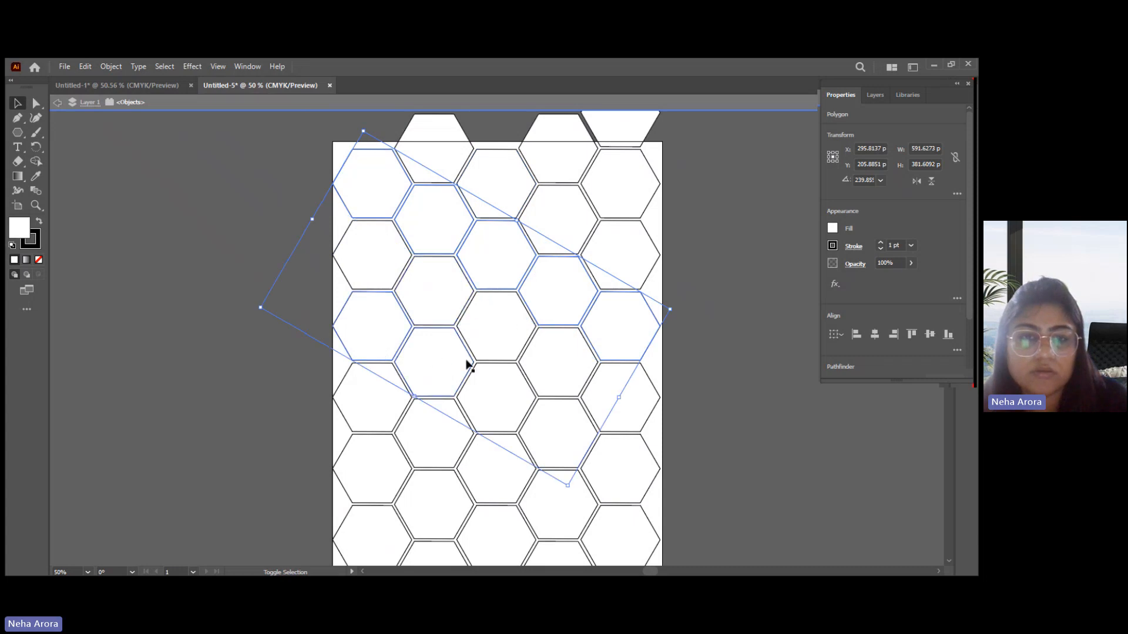
pyautogui.keyDown('shift'); pyautogui.click(504, 393); pyautogui.keyUp('shift')
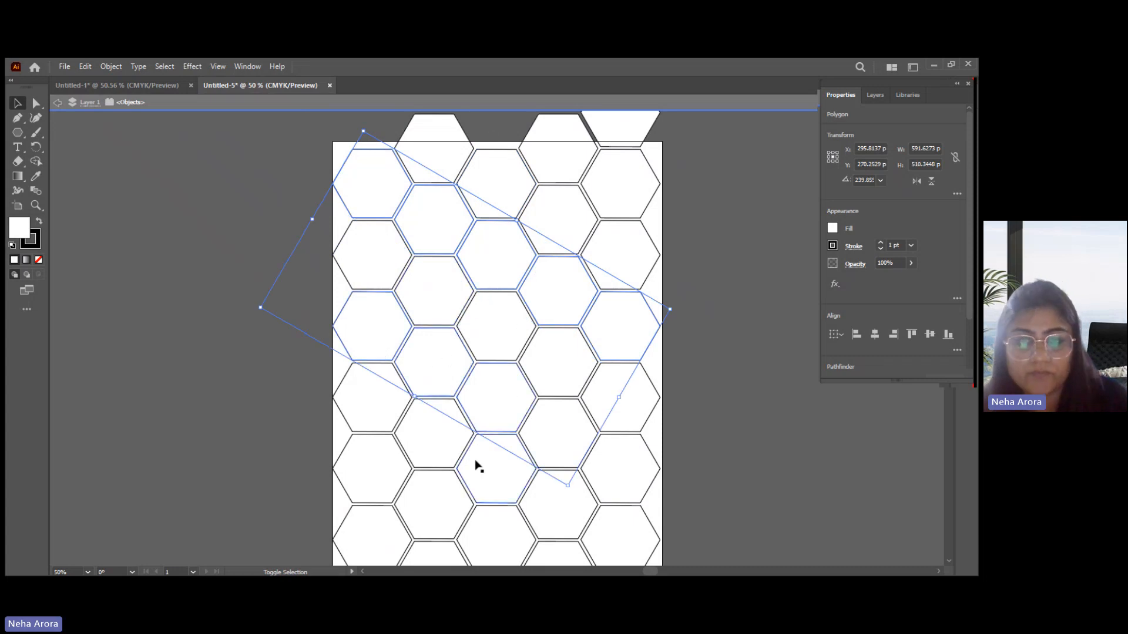
pyautogui.keyDown('shift'); pyautogui.click(582, 452); pyautogui.keyUp('shift')
pyautogui.keyDown('shift'); pyautogui.click(617, 485); pyautogui.keyUp('shift')
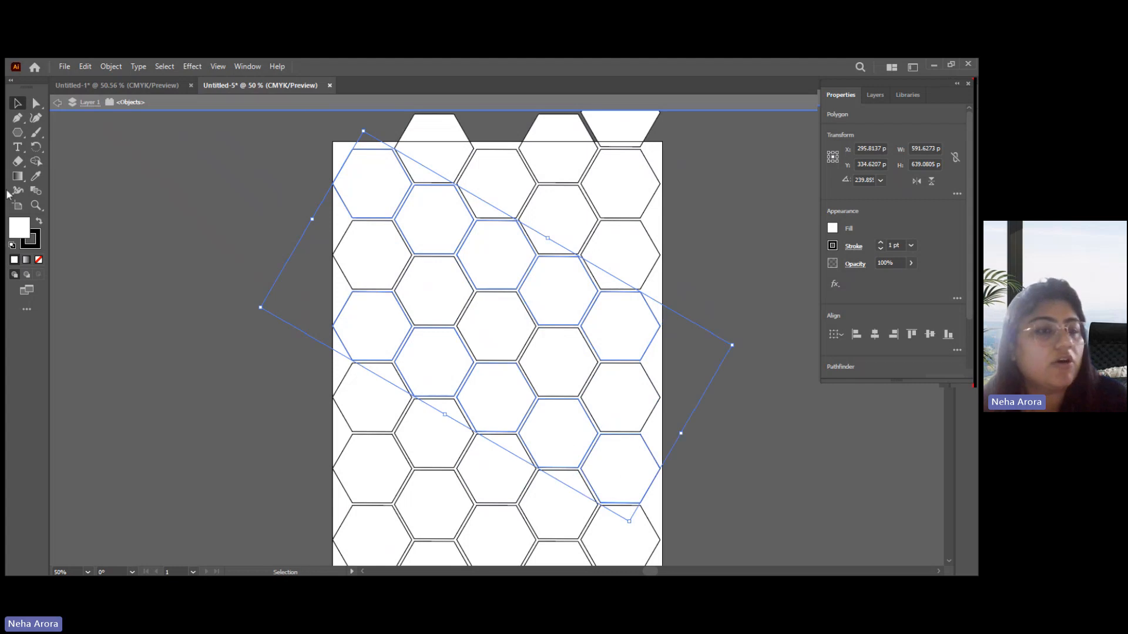
pyautogui.doubleClick(19, 234)
pyautogui.click(501, 240)
pyautogui.click(444, 246)
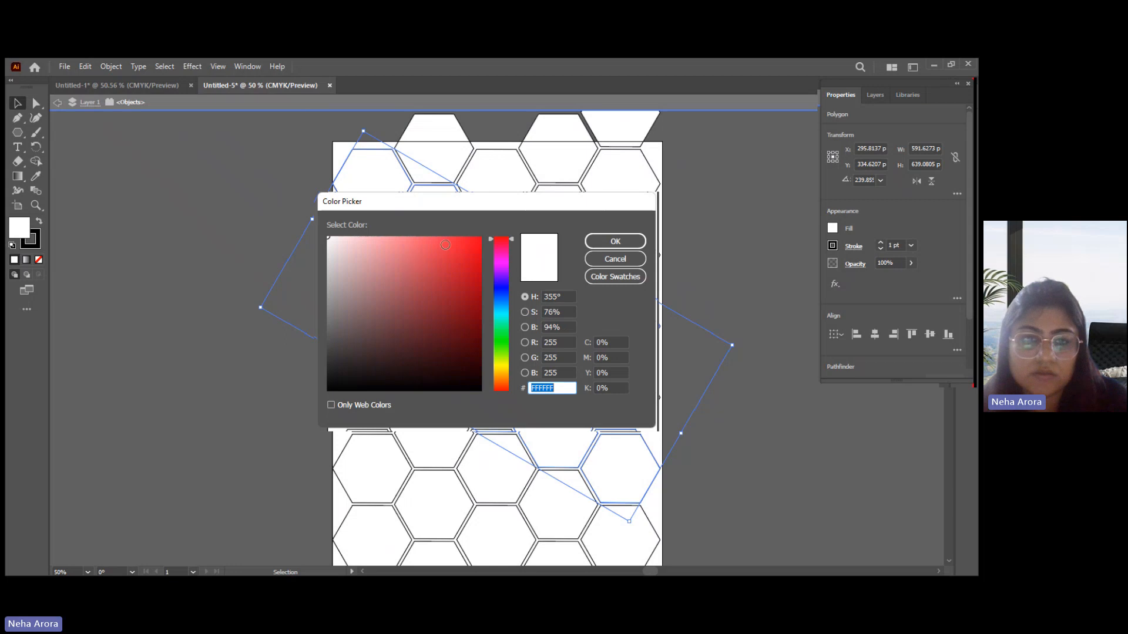
pyautogui.click(608, 240)
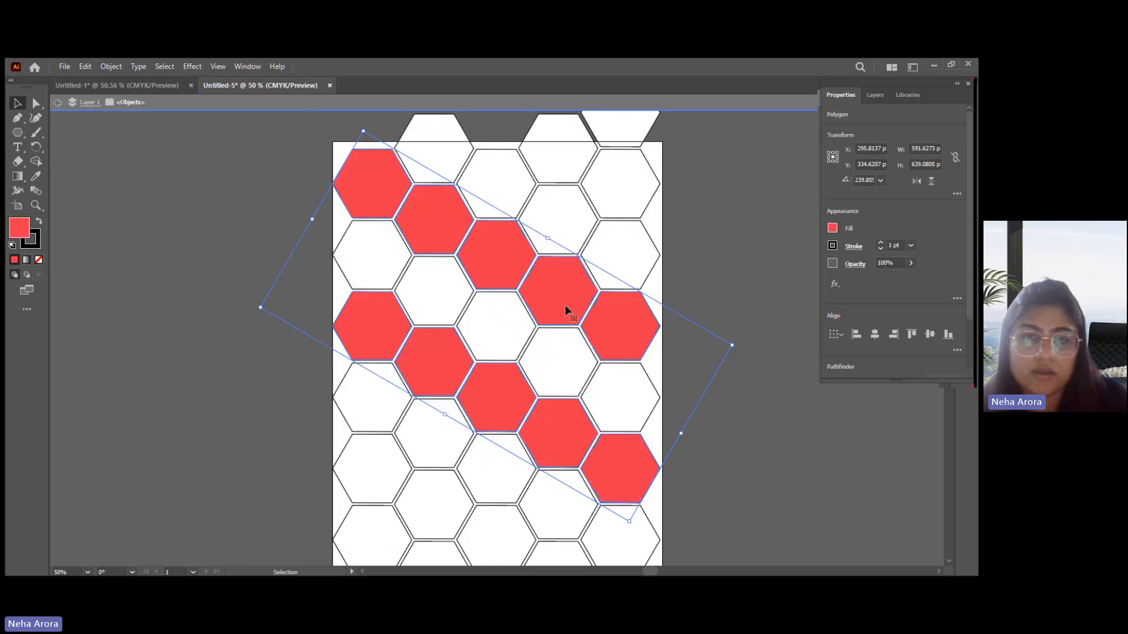
# Fill the white diagonals starting at the second column's topmost hexagon and the first column's second hexagon with green
pyautogui.click(433, 161)
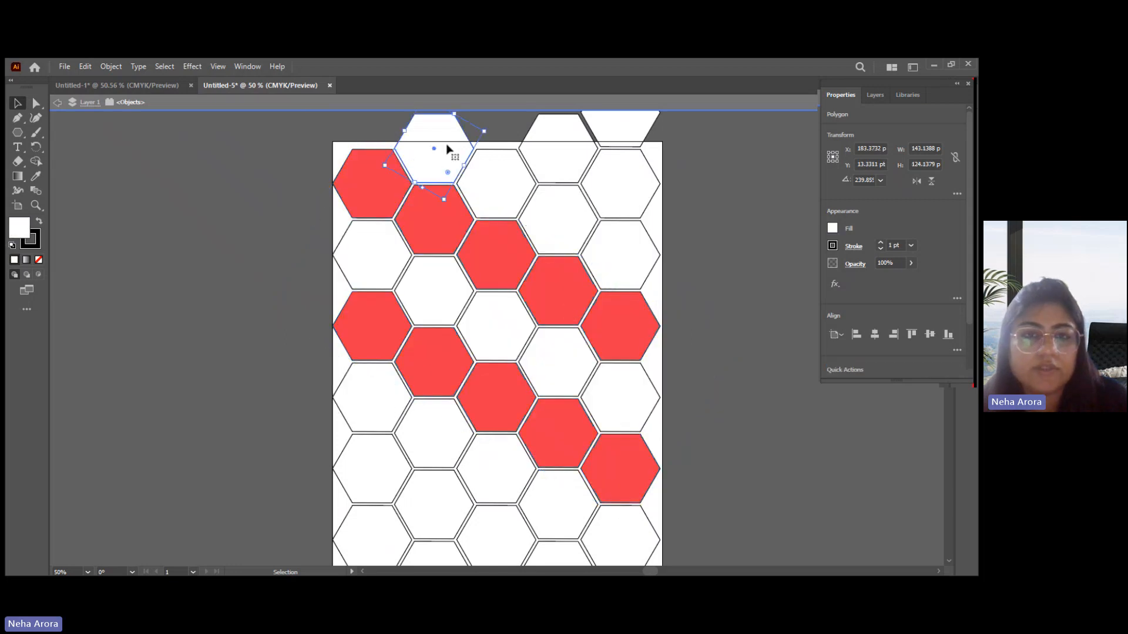
pyautogui.keyDown('shift'); pyautogui.click(491, 197); pyautogui.keyUp('shift')
pyautogui.keyDown('shift'); pyautogui.click(549, 213); pyautogui.keyUp('shift')
pyautogui.keyDown('shift'); pyautogui.click(620, 243); pyautogui.keyUp('shift')
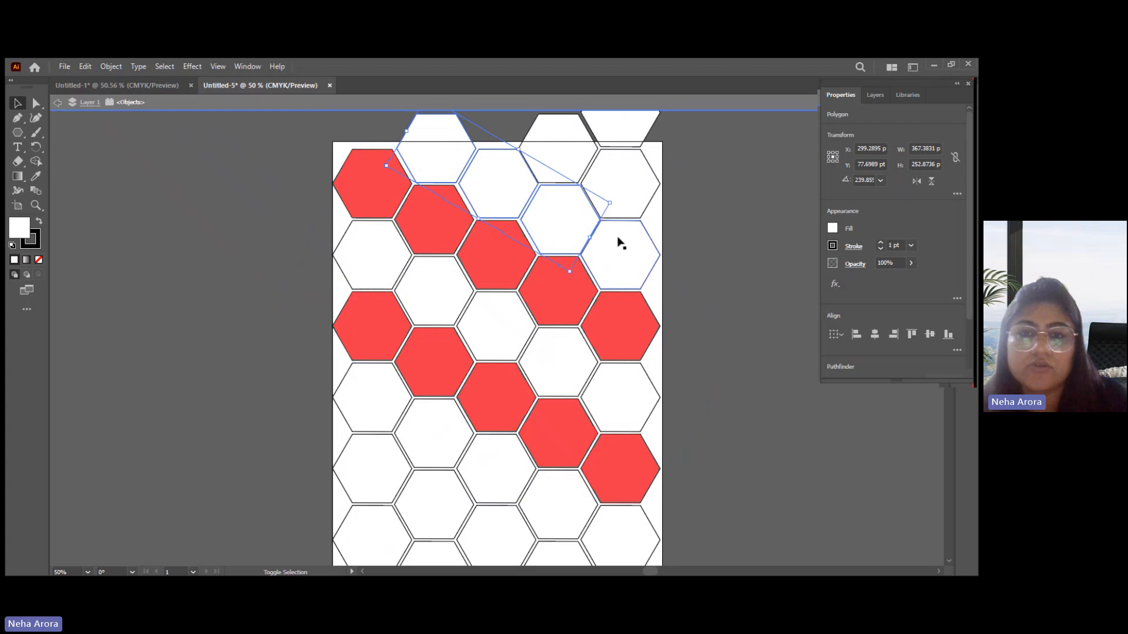
pyautogui.keyDown('shift'); pyautogui.click(360, 269); pyautogui.keyUp('shift')
pyautogui.keyDown('shift'); pyautogui.click(423, 304); pyautogui.keyUp('shift')
pyautogui.keyDown('shift'); pyautogui.click(494, 326); pyautogui.keyUp('shift')
pyautogui.keyDown('shift'); pyautogui.click(559, 361); pyautogui.keyUp('shift')
pyautogui.keyDown('shift'); pyautogui.click(629, 398); pyautogui.keyUp('shift')
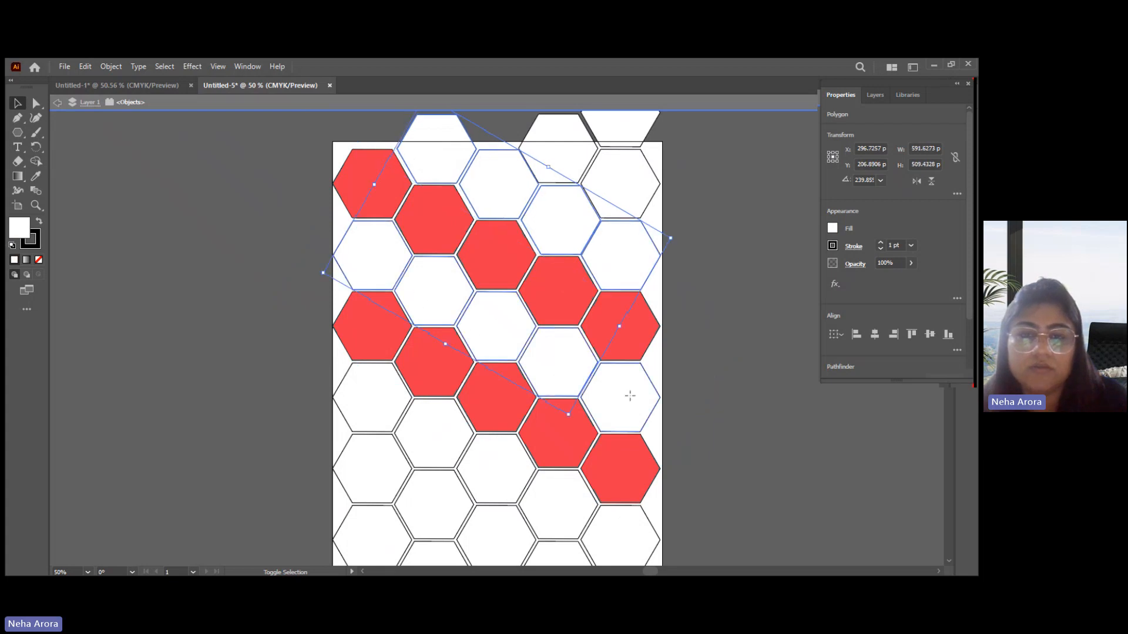
pyautogui.doubleClick(24, 230)
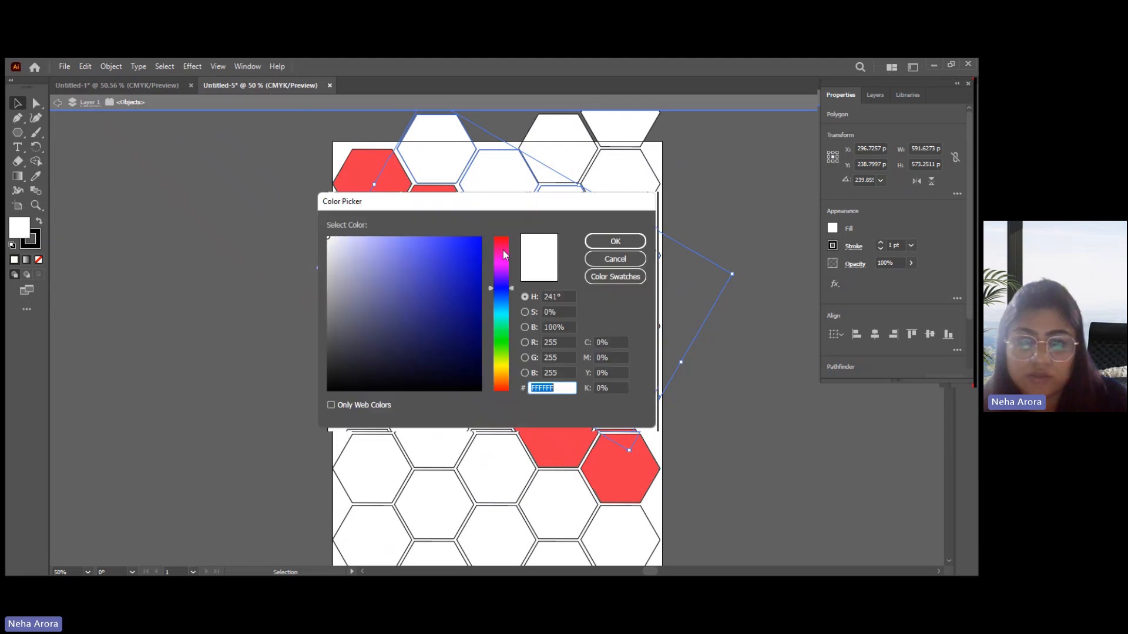
pyautogui.click(501, 336)
pyautogui.click(470, 247)
pyautogui.click(615, 240)
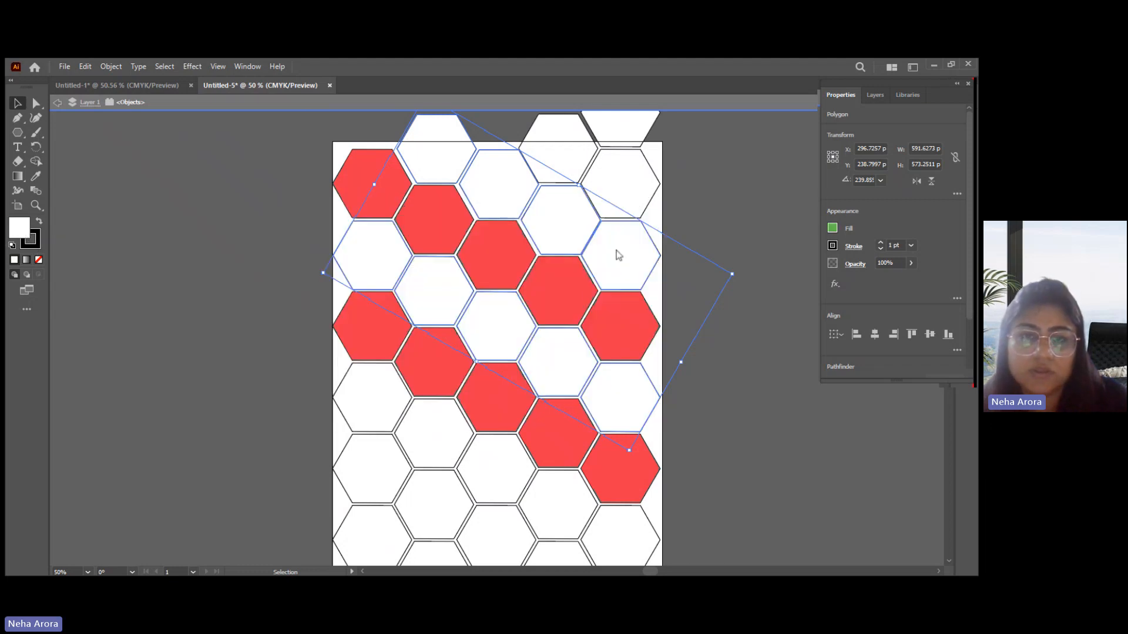
pyautogui.click(223, 295)
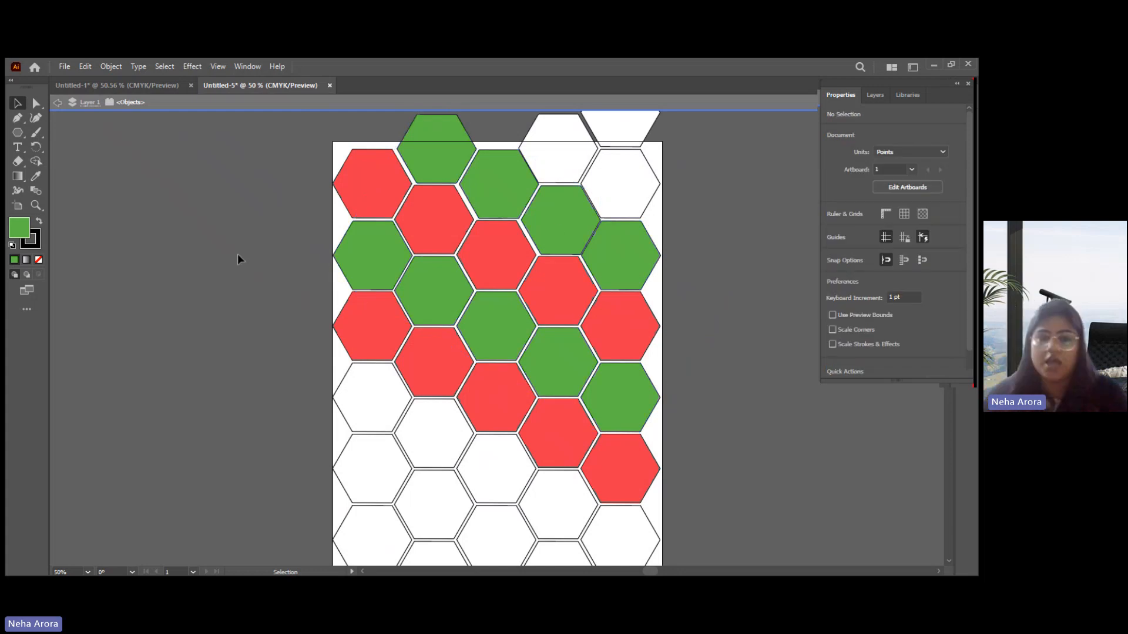
# Review the coloured rectangle grid document, and return to the honeycomb document to examine its coloured diagonals at 66.67% zoom
pyautogui.click(121, 86)
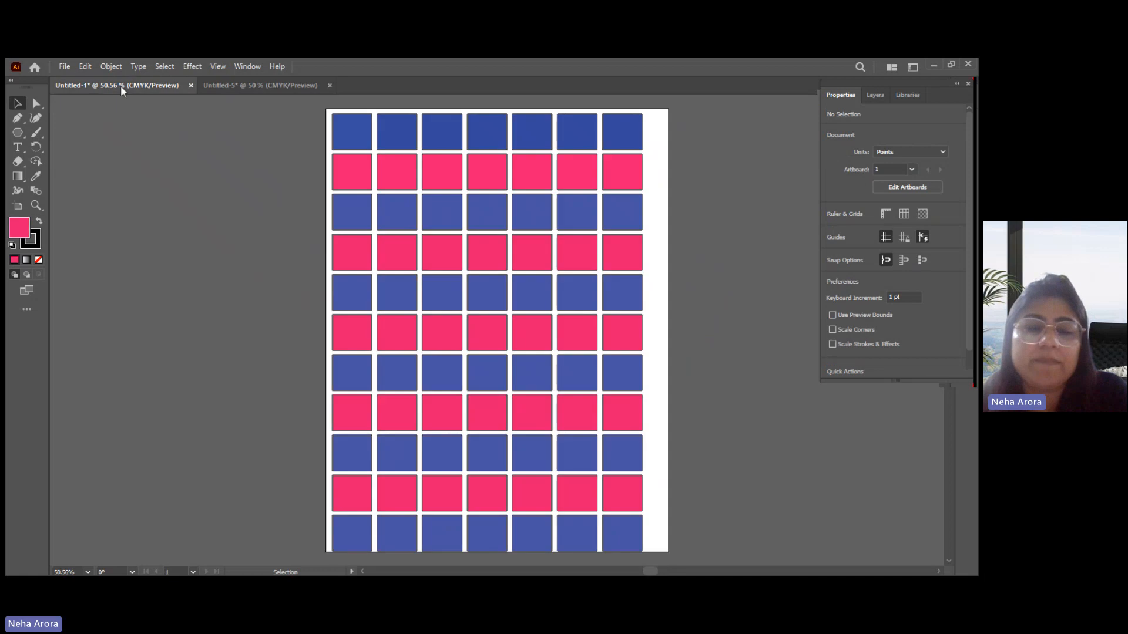
pyautogui.click(262, 86)
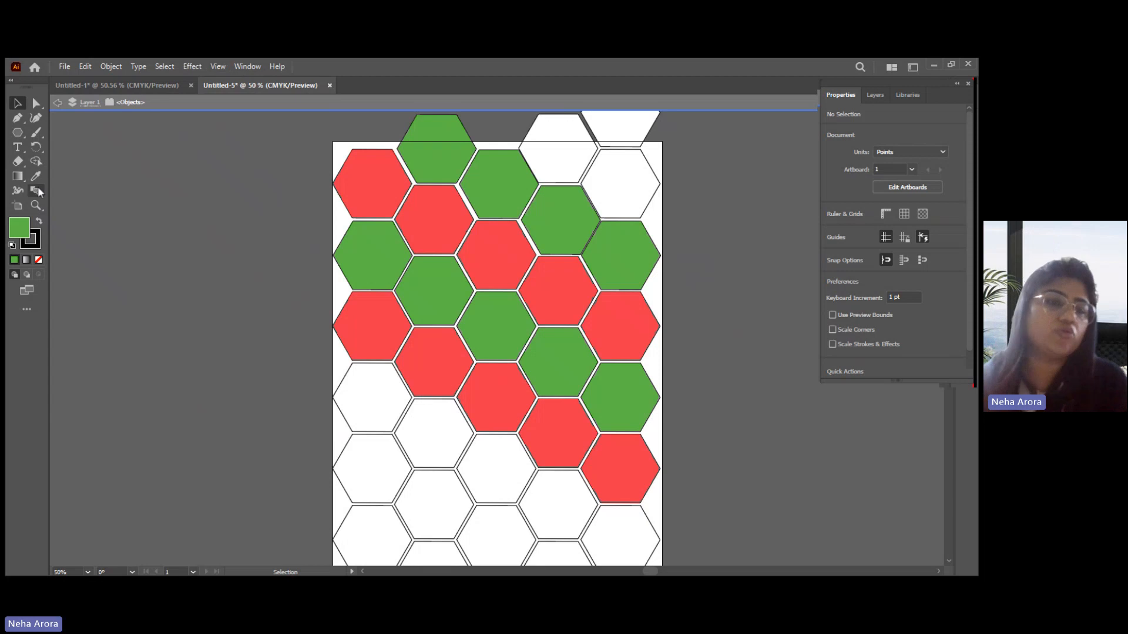
pyautogui.click(37, 205)
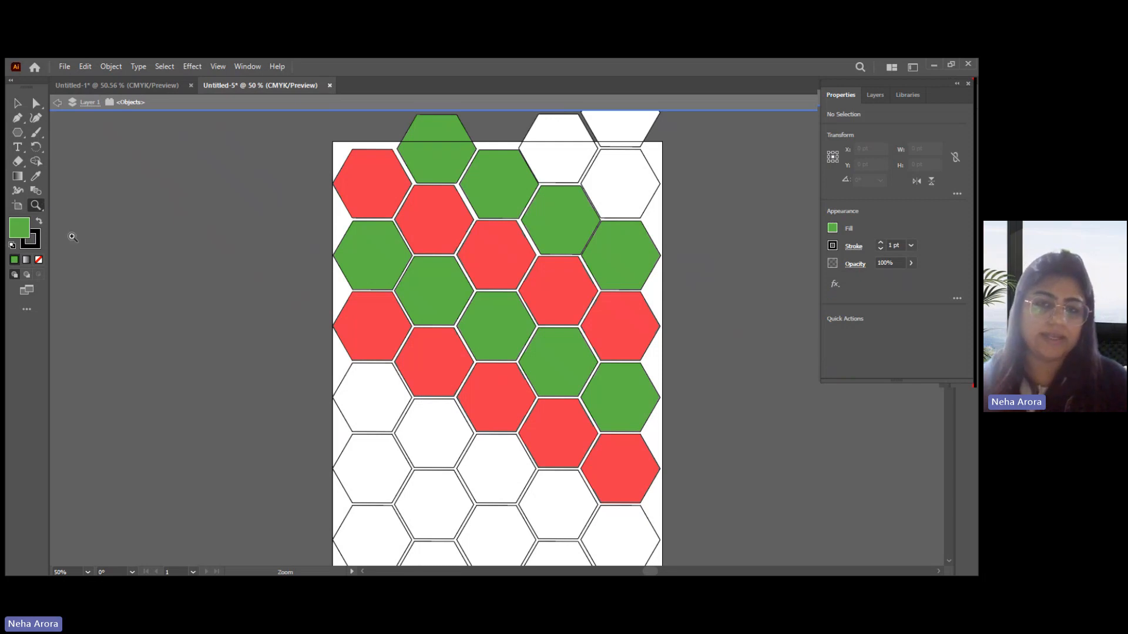
pyautogui.click(446, 267)
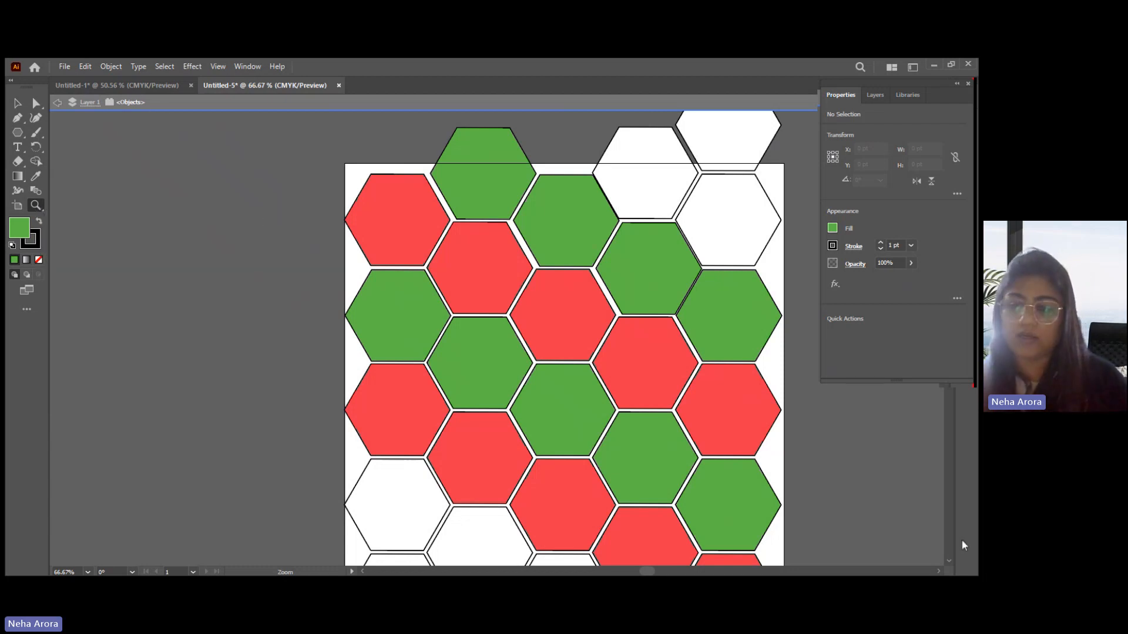
pyautogui.click(884, 498)
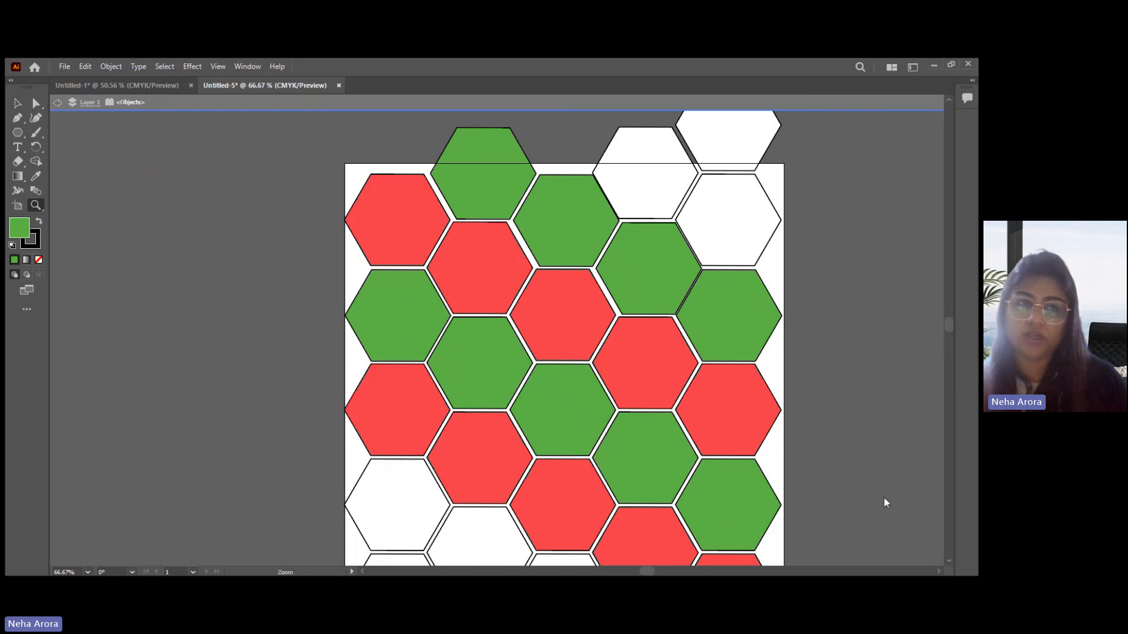